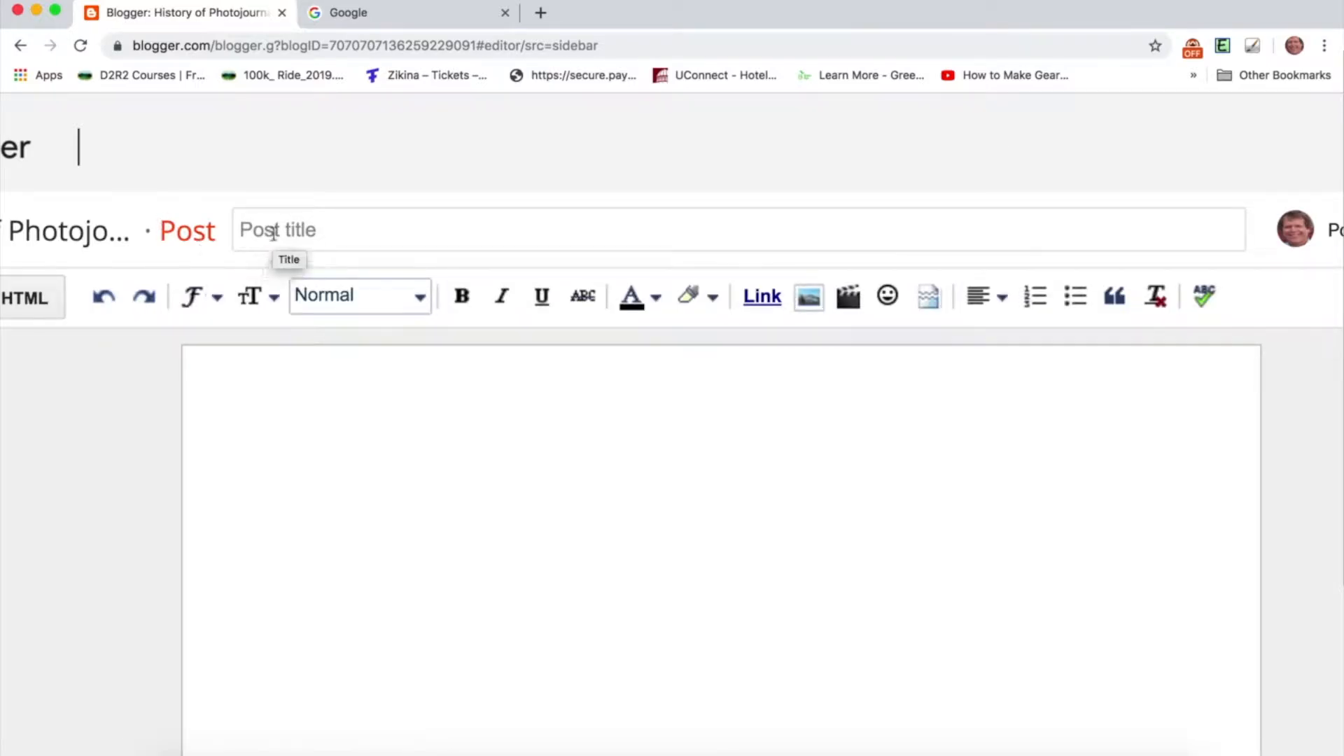
Title the blog post "My Image of Photojournalism".
{"action": "left_click", "coordinate": [270, 233]}
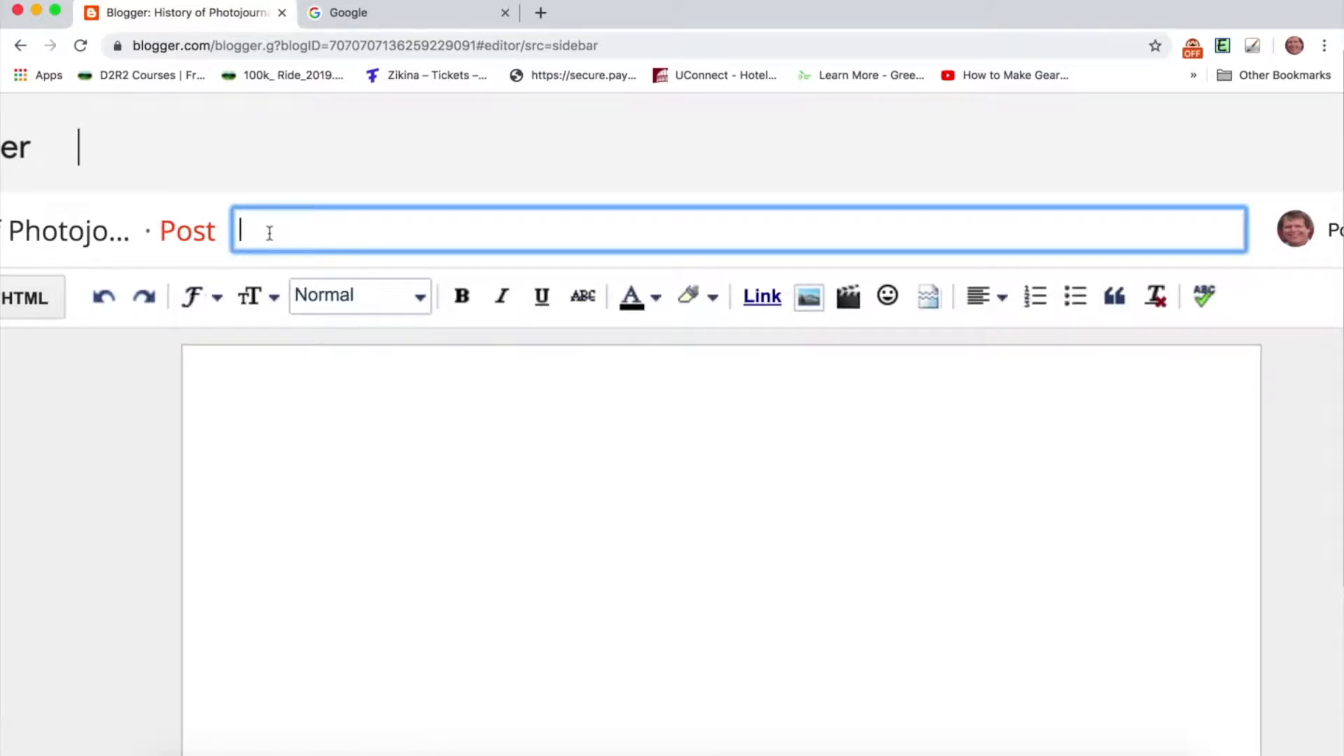
{"action": "type", "text": "My Image of PHot"}
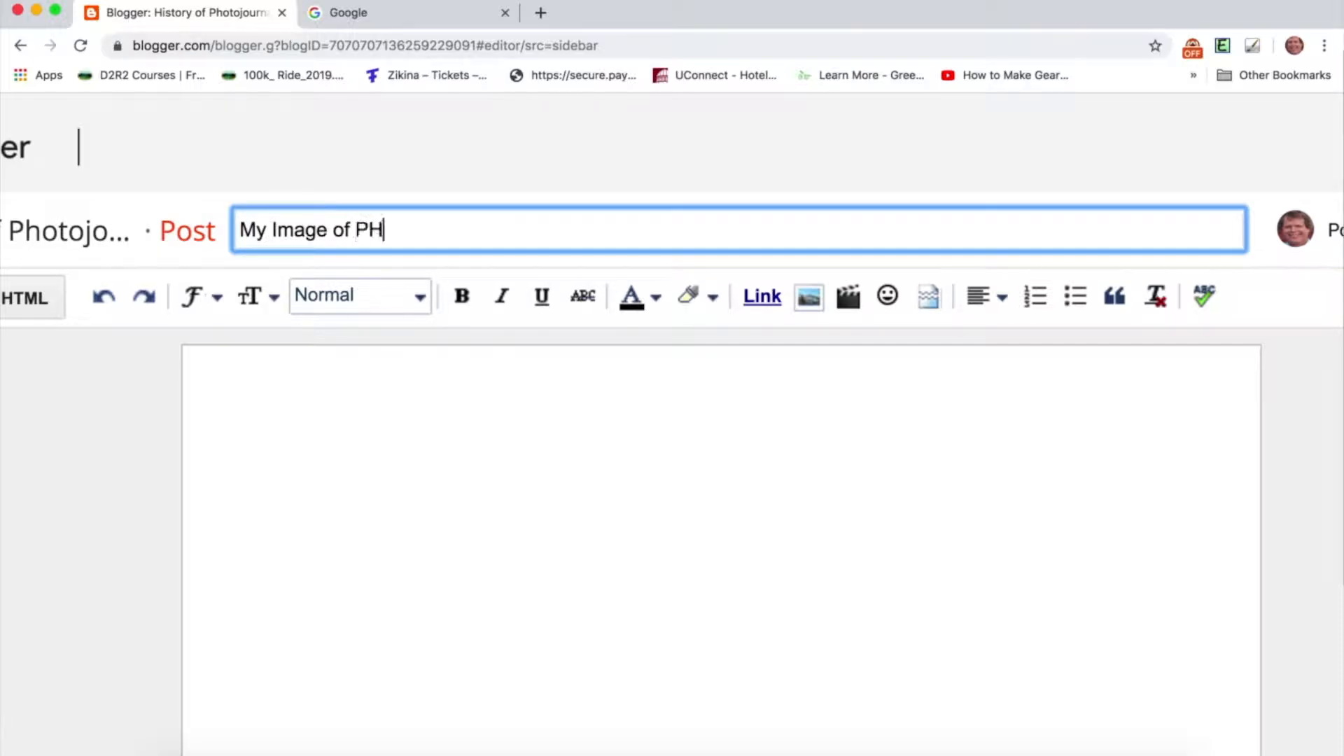
{"action": "key", "text": "BackSpace"}
{"action": "key", "text": "BackSpace"}
{"action": "type", "text": "h"}
{"action": "key", "text": "BackSpace"}
{"action": "key", "text": "BackSpace"}
{"action": "type", "text": "hotojournalism"}
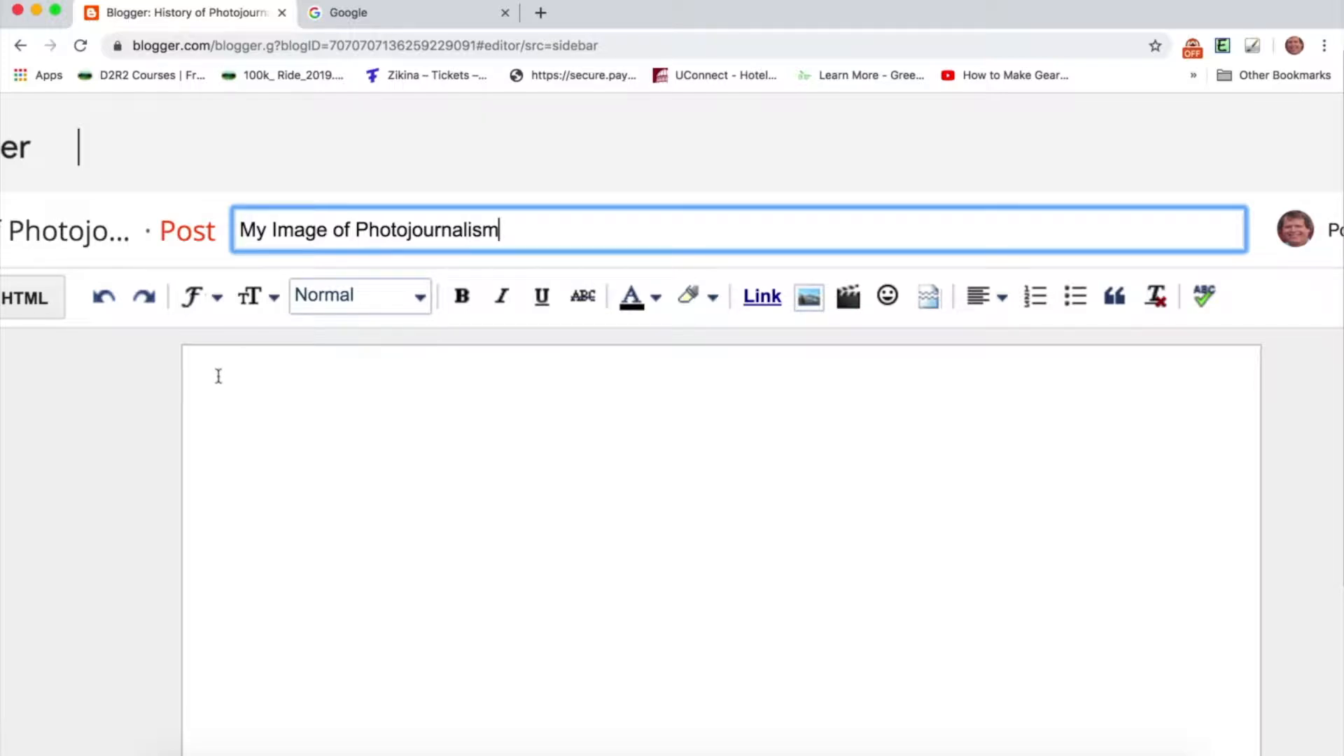
Write "Photo by John White" and "Image Source:" on separate lines in the post body, with two blank lines above them.
{"action": "left_click", "coordinate": [219, 407]}
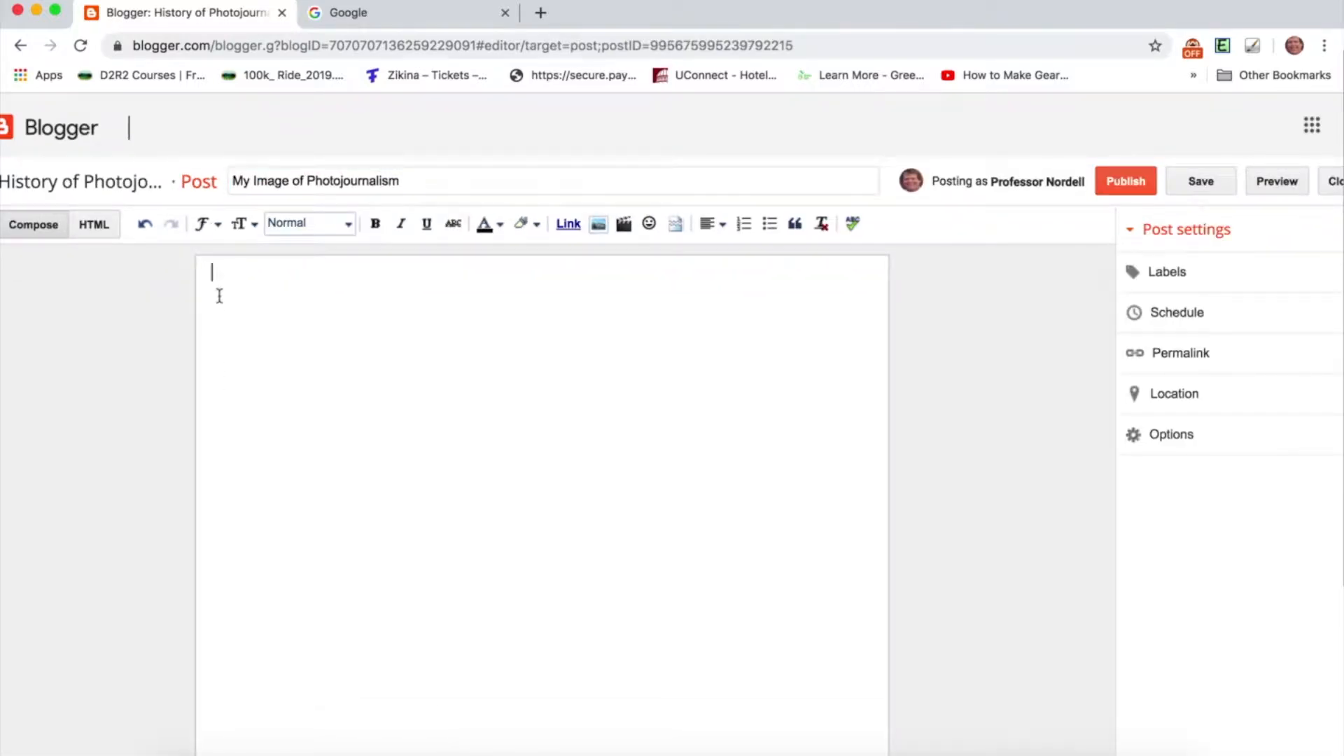
{"action": "type", "text": "Photo by John White Image Source:"}
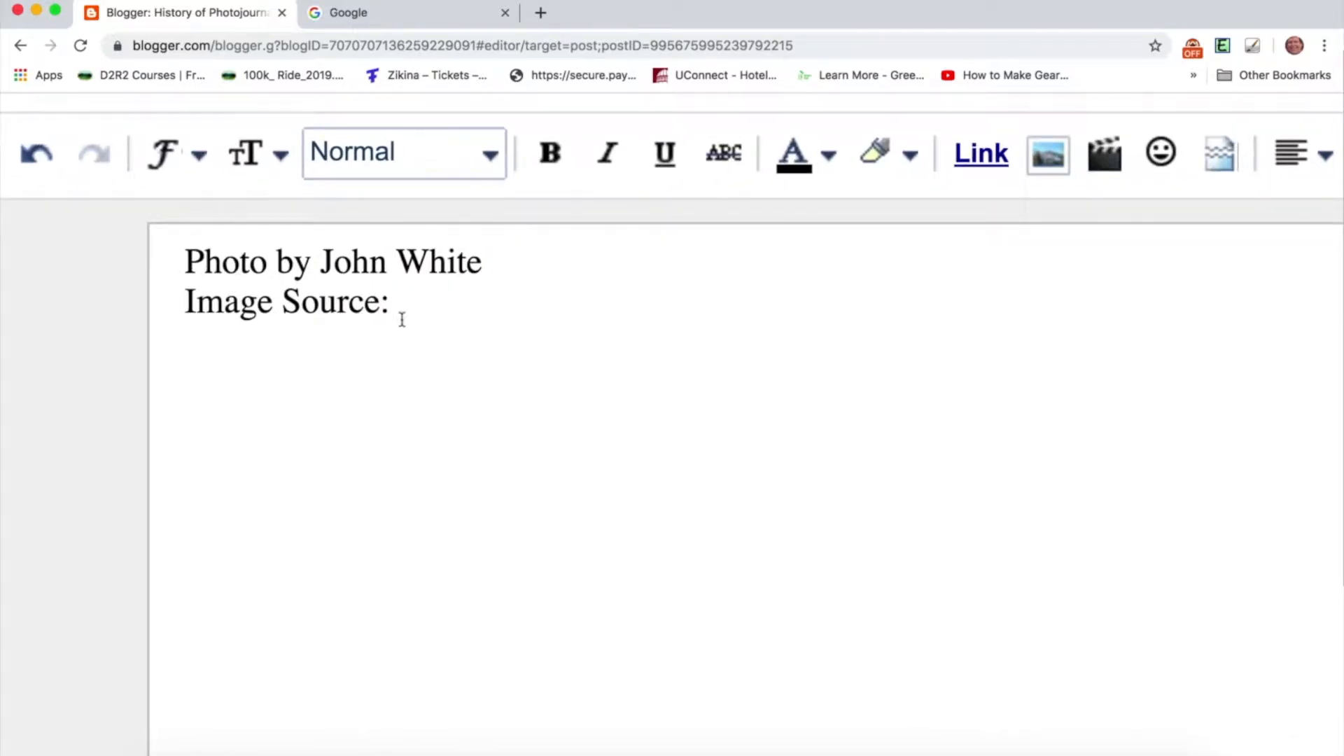
{"action": "left_click", "coordinate": [185, 263]}
{"action": "key", "text": "Return"}
{"action": "key", "text": "Return"}
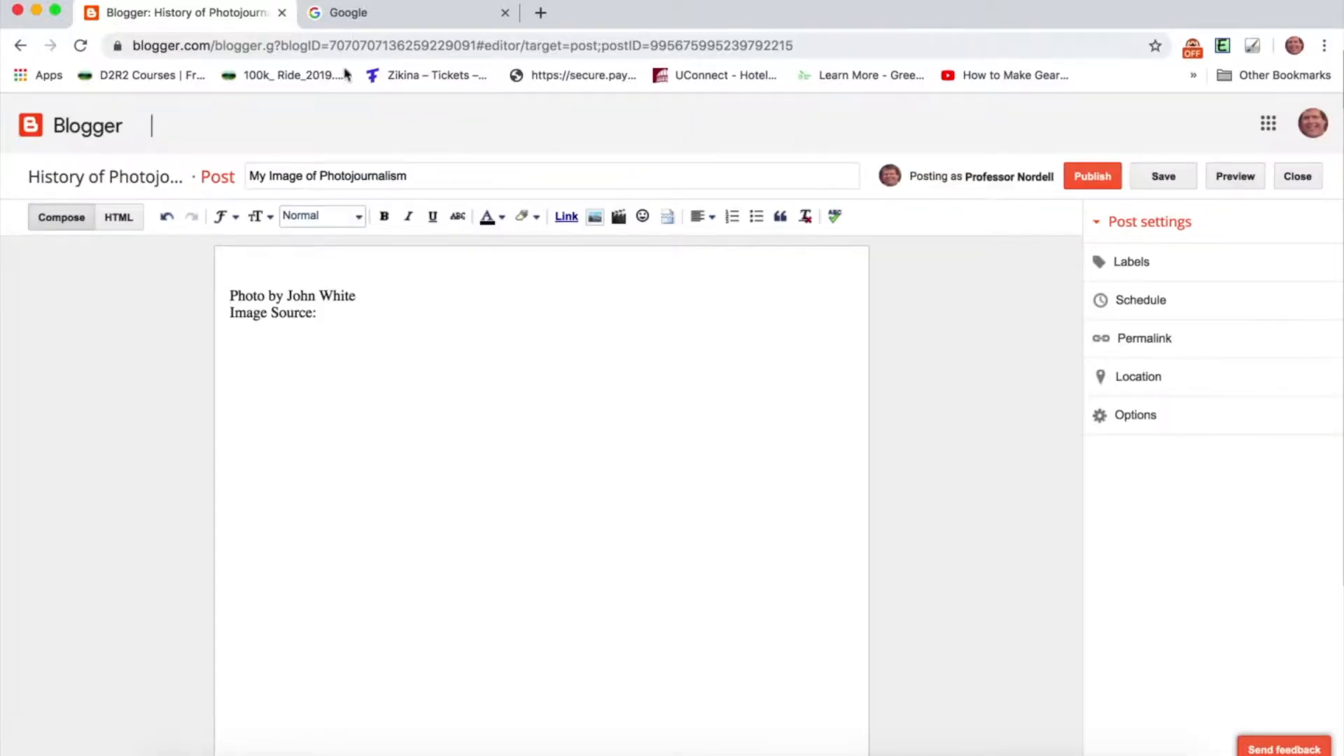
Switch to Google and search for images of "john h white photojournalist".
{"action": "left_click", "coordinate": [369, 19]}
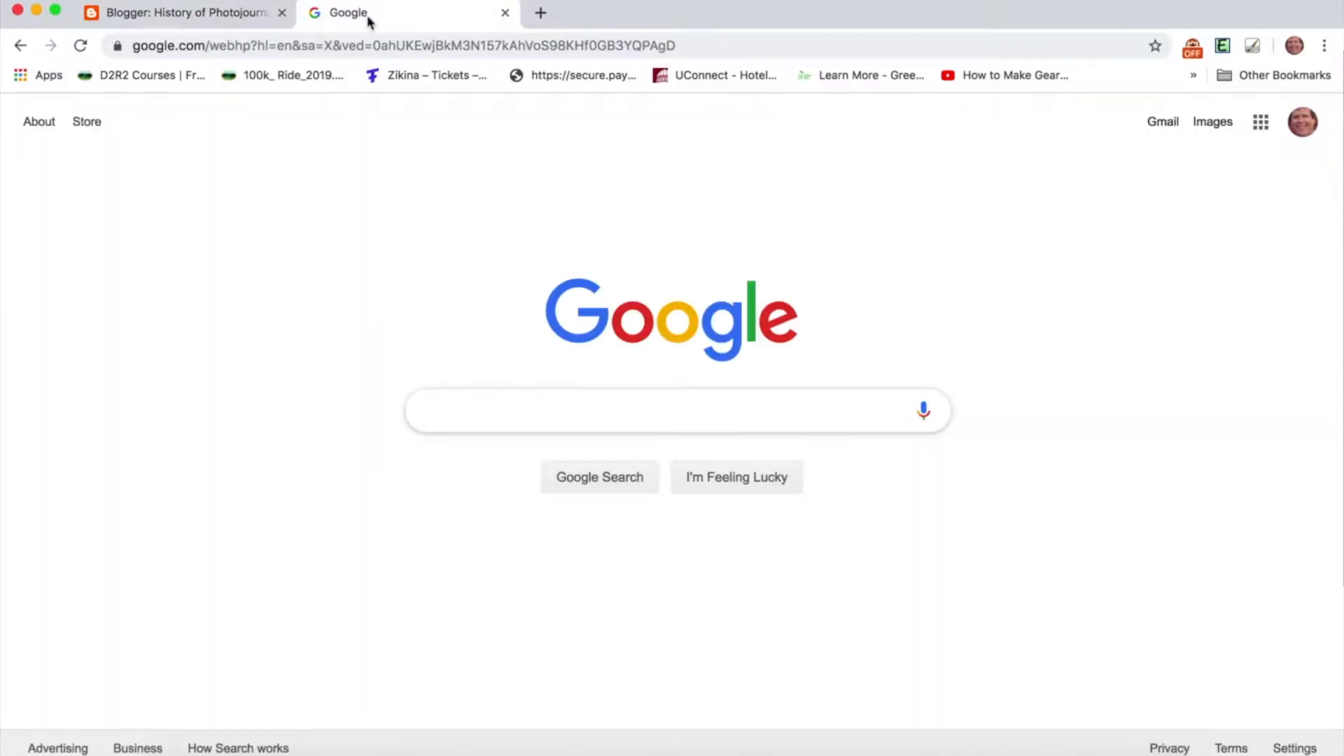
{"action": "left_click", "coordinate": [450, 417]}
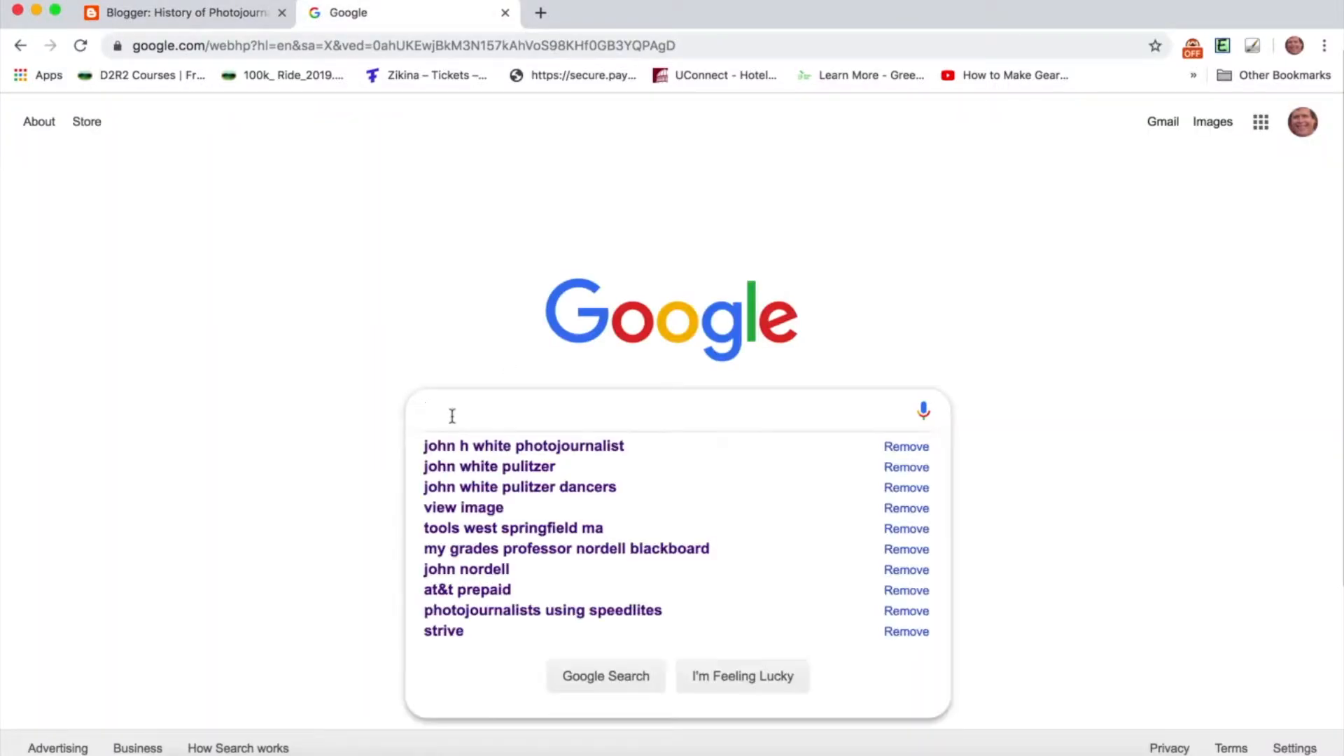
{"action": "type", "text": "j"}
{"action": "left_click", "coordinate": [517, 451]}
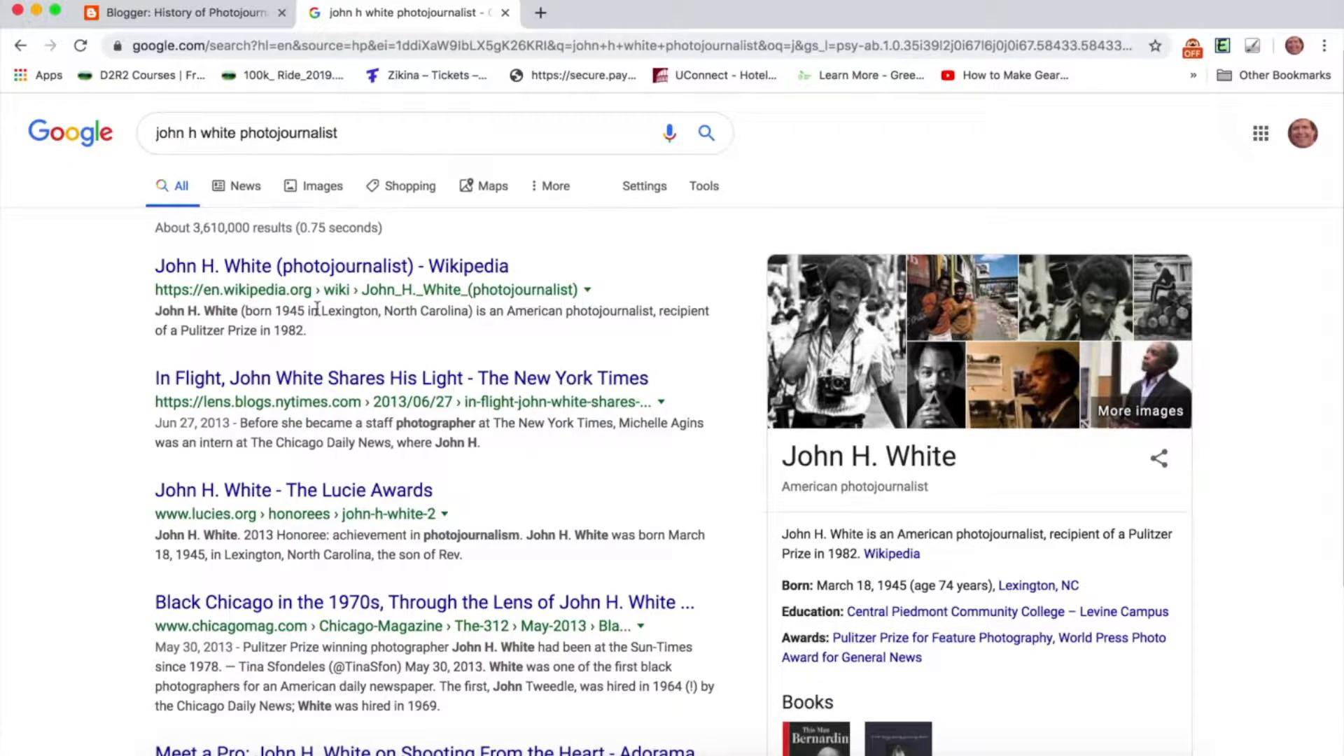
{"action": "left_click", "coordinate": [318, 189]}
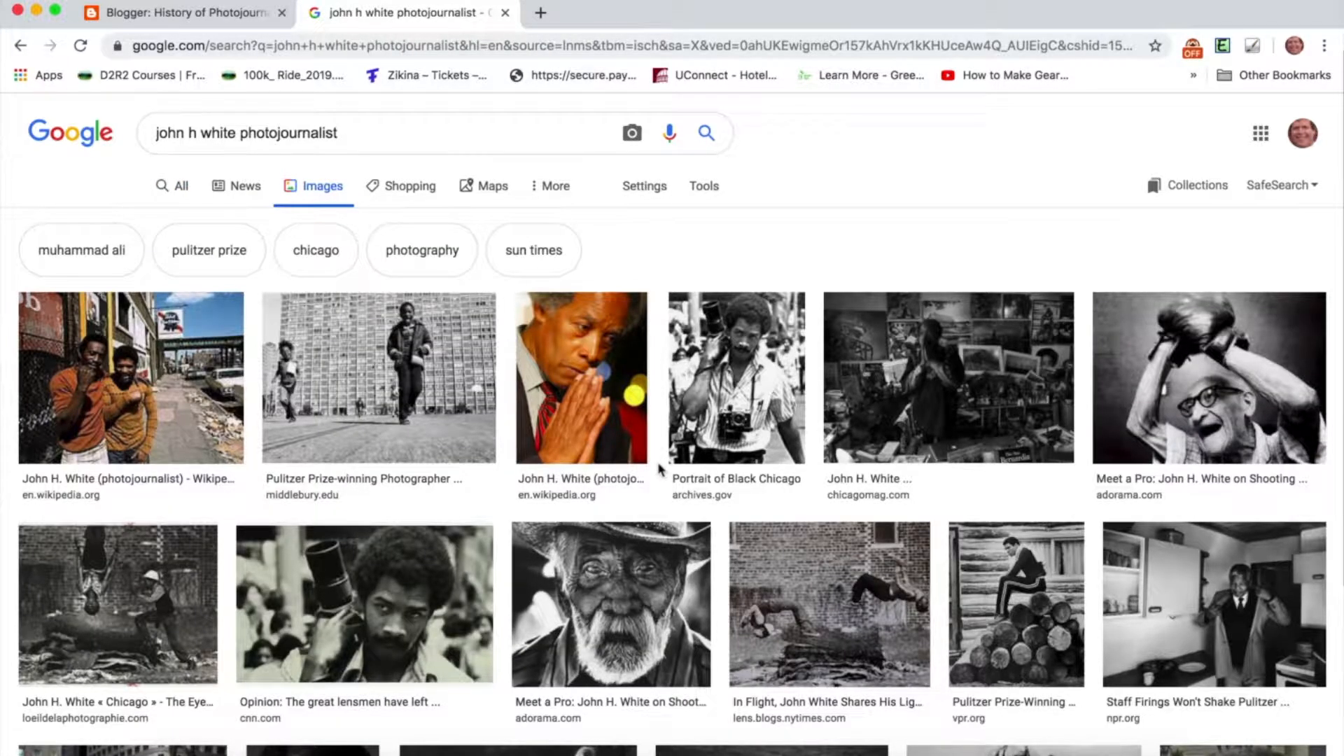
Change the image search to "john white pulitzer dancers".
{"action": "scroll", "coordinate": [660, 468], "scroll_direction": "up", "scroll_amount": 2}
{"action": "scroll", "coordinate": [661, 468], "scroll_direction": "up", "scroll_amount": 3}
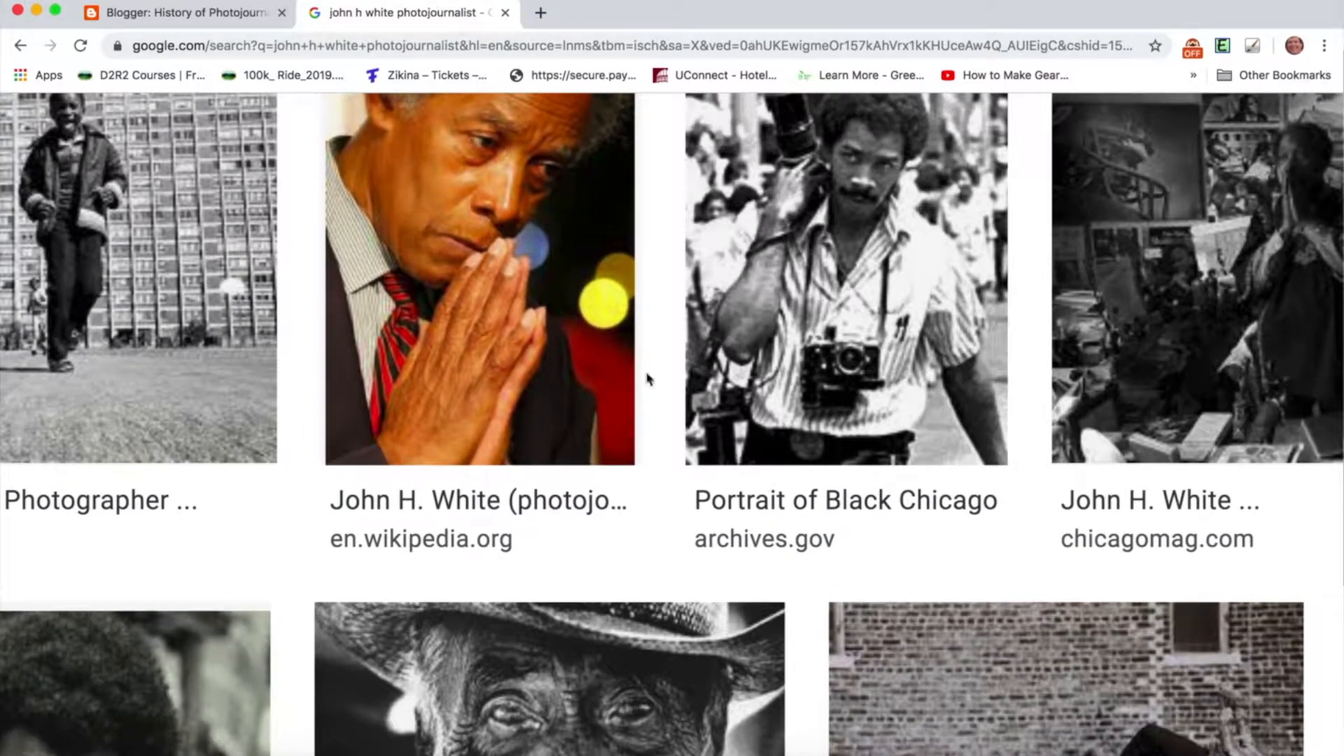
{"action": "scroll", "coordinate": [645, 109], "scroll_direction": "up", "scroll_amount": 1}
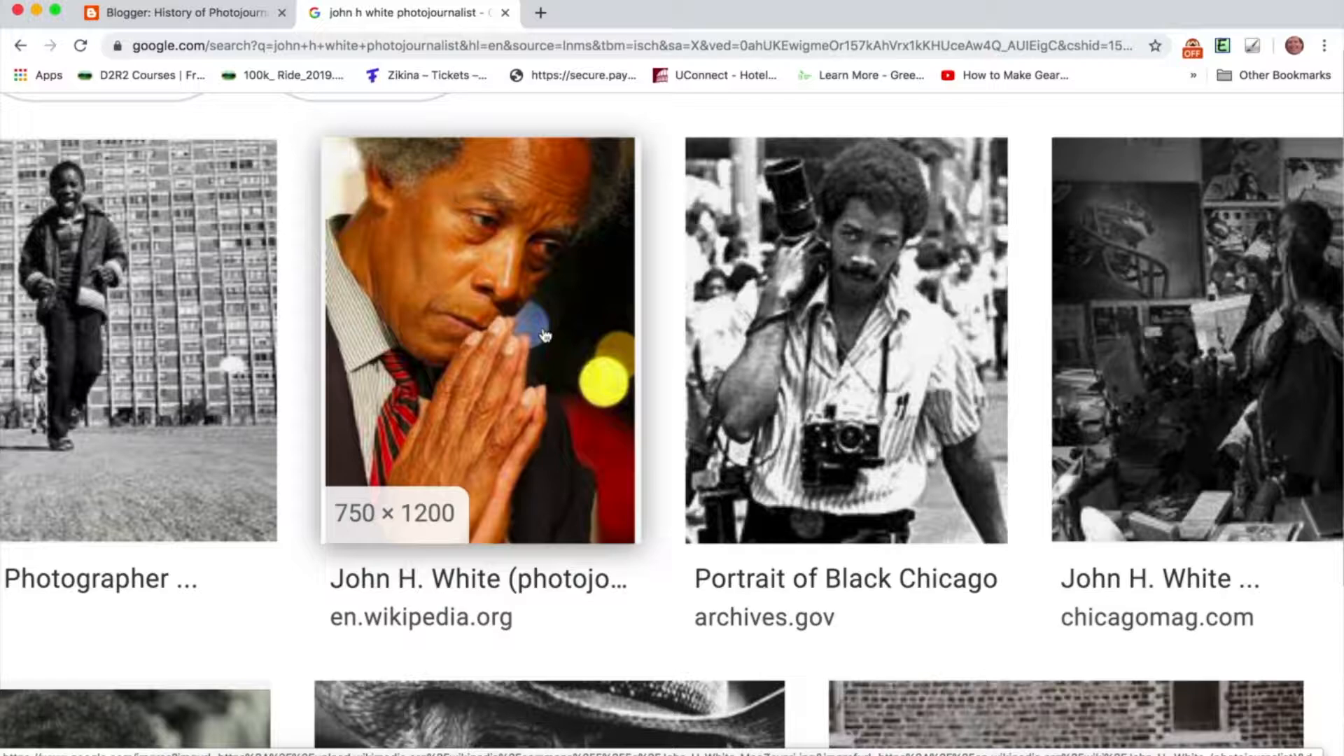
{"action": "scroll", "coordinate": [545, 336], "scroll_direction": "down", "scroll_amount": 5}
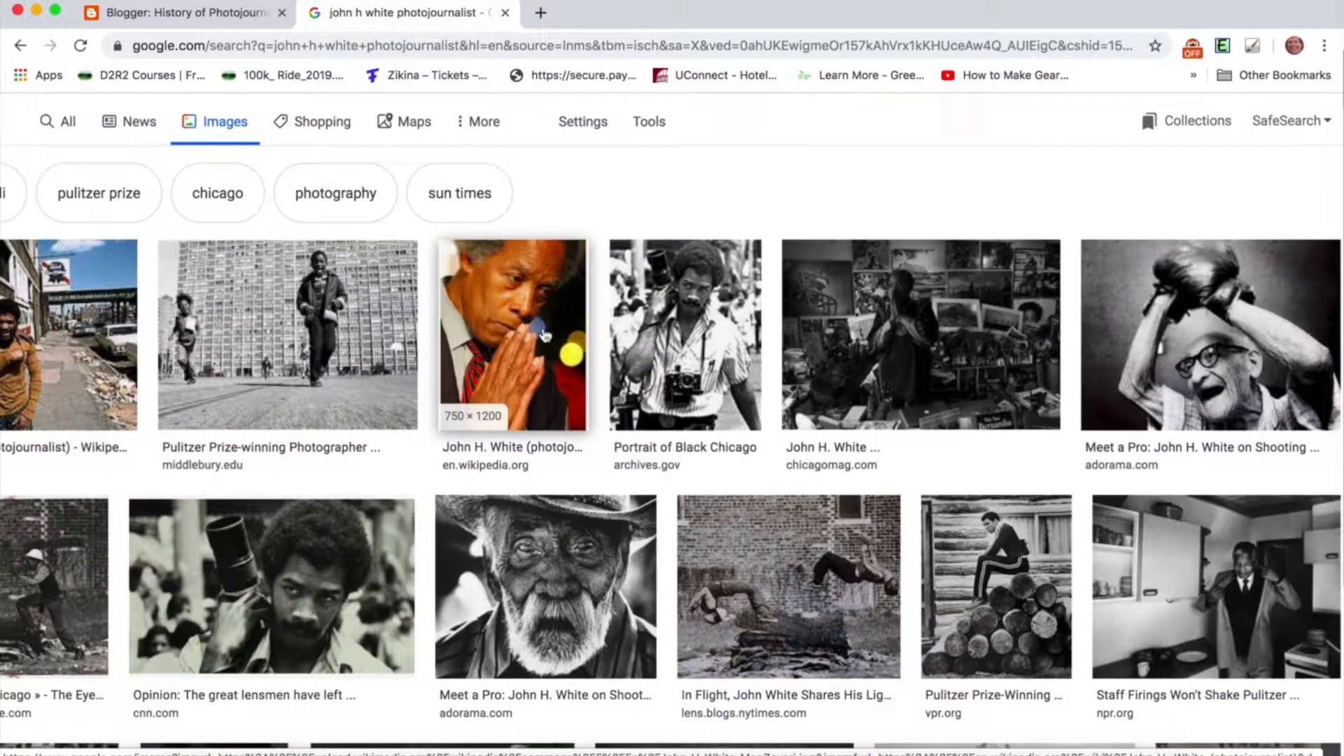
{"action": "scroll", "coordinate": [545, 336], "scroll_direction": "down", "scroll_amount": 2}
{"action": "left_click_drag", "start_coordinate": [349, 135], "coordinate": [188, 135]}
{"action": "type", "text": "whit"}
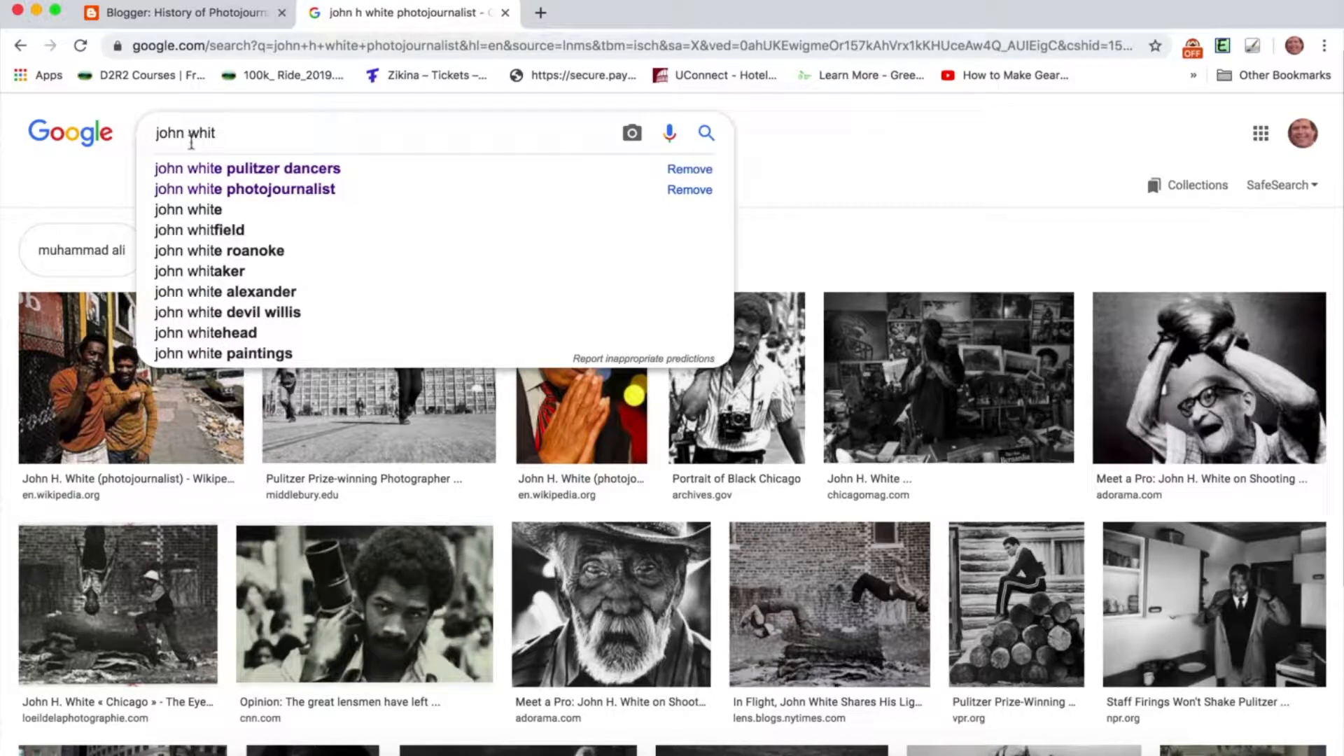
{"action": "left_click", "coordinate": [219, 170]}
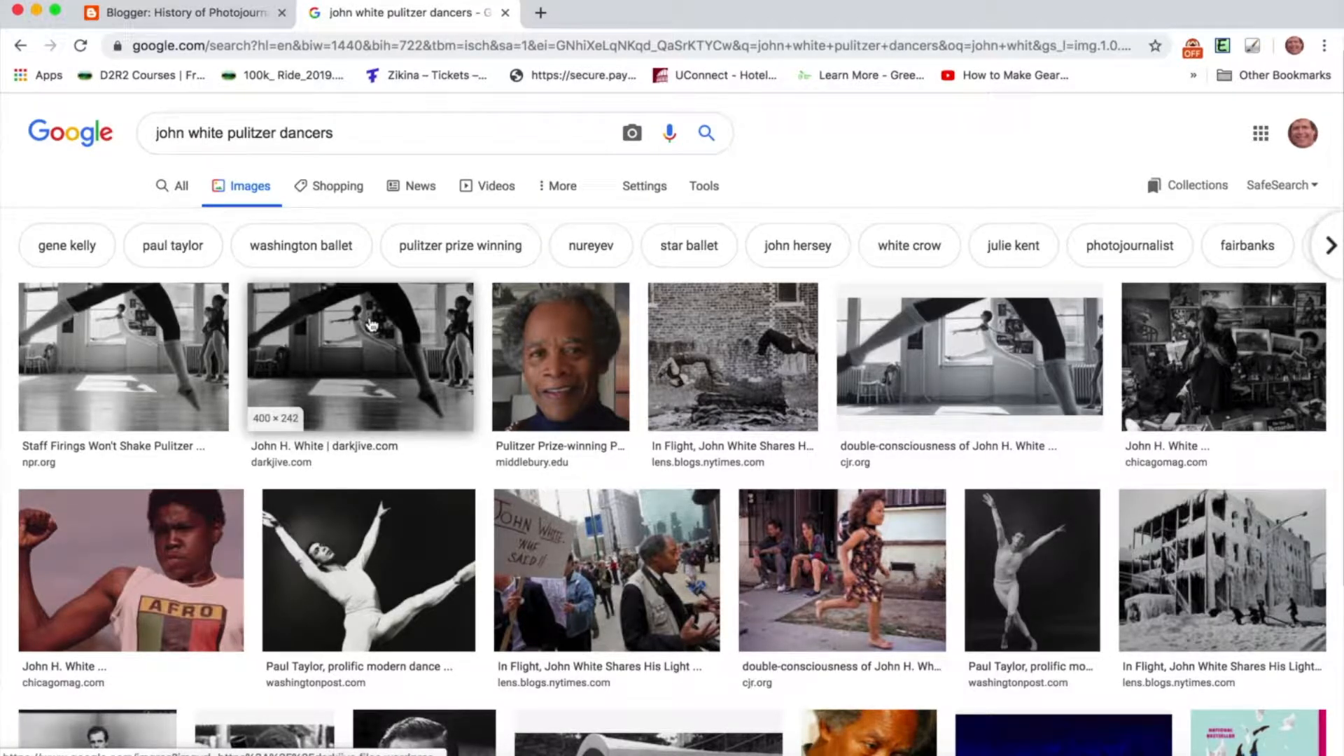
Open the 800 × 520 dancers photo from npr.org in the image results and copy its image address.
{"action": "scroll", "coordinate": [198, 448], "scroll_direction": "up", "scroll_amount": 10}
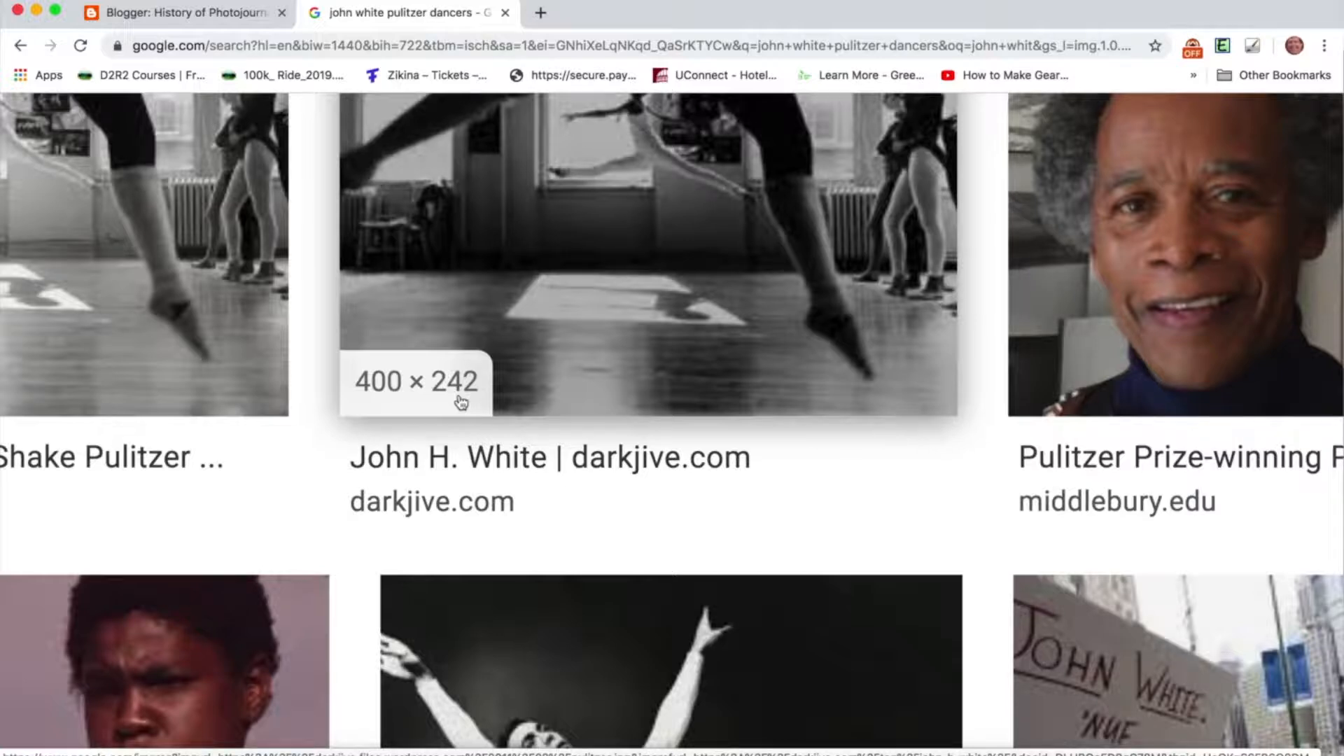
{"action": "scroll", "coordinate": [460, 401], "scroll_direction": "left", "scroll_amount": 5}
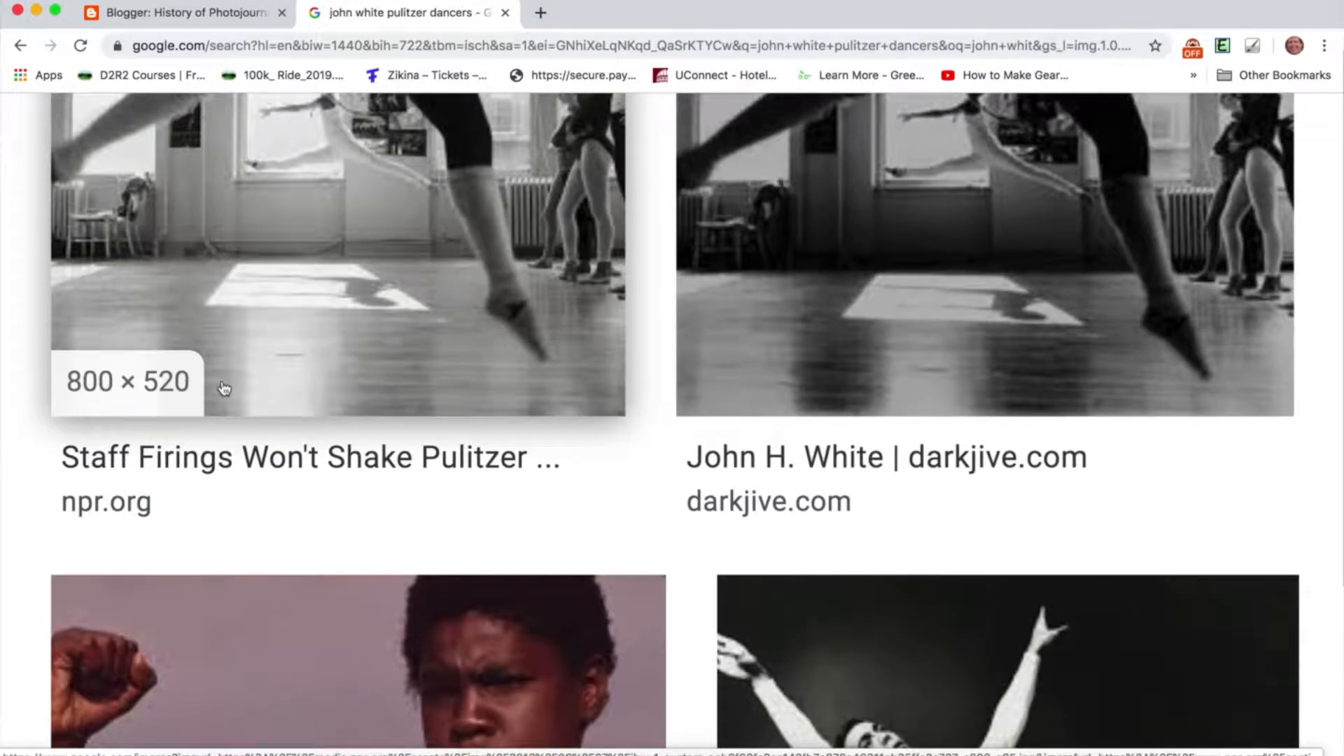
{"action": "scroll", "coordinate": [225, 392], "scroll_direction": "down", "scroll_amount": 5}
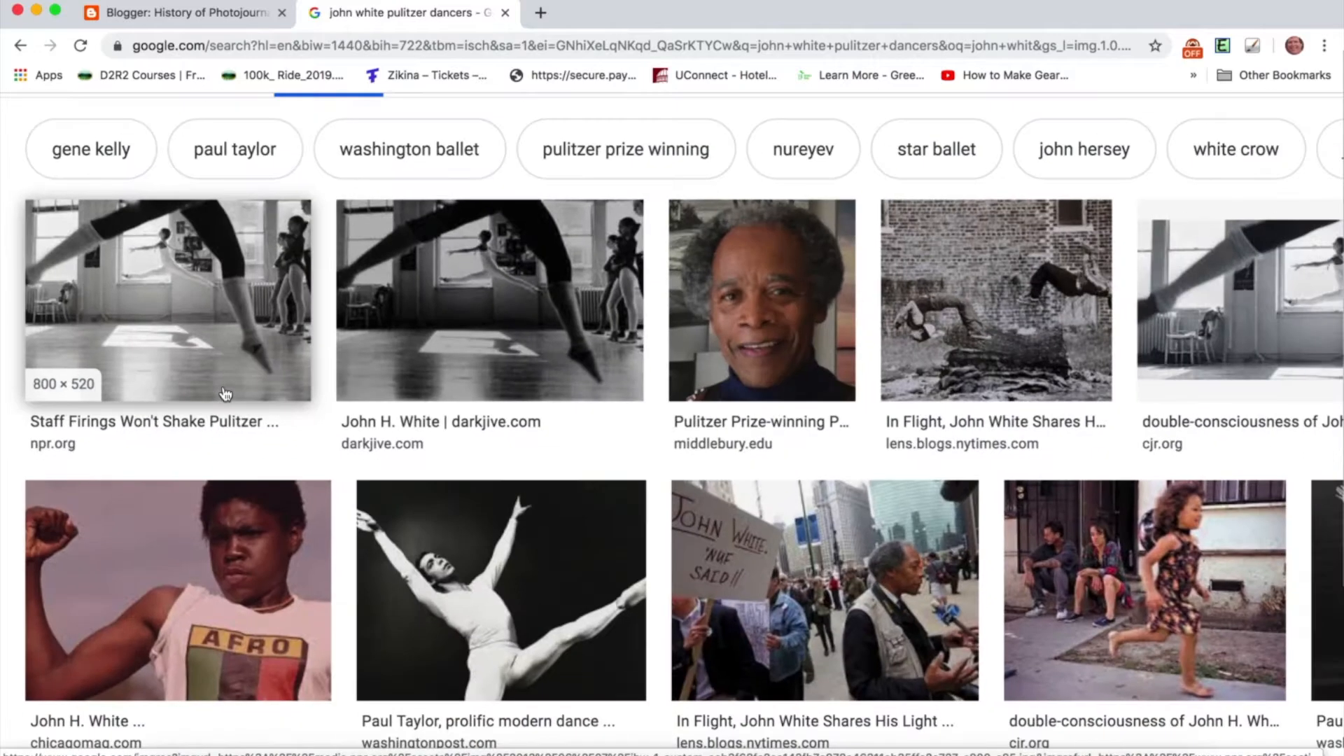
{"action": "scroll", "coordinate": [225, 394], "scroll_direction": "down", "scroll_amount": 4}
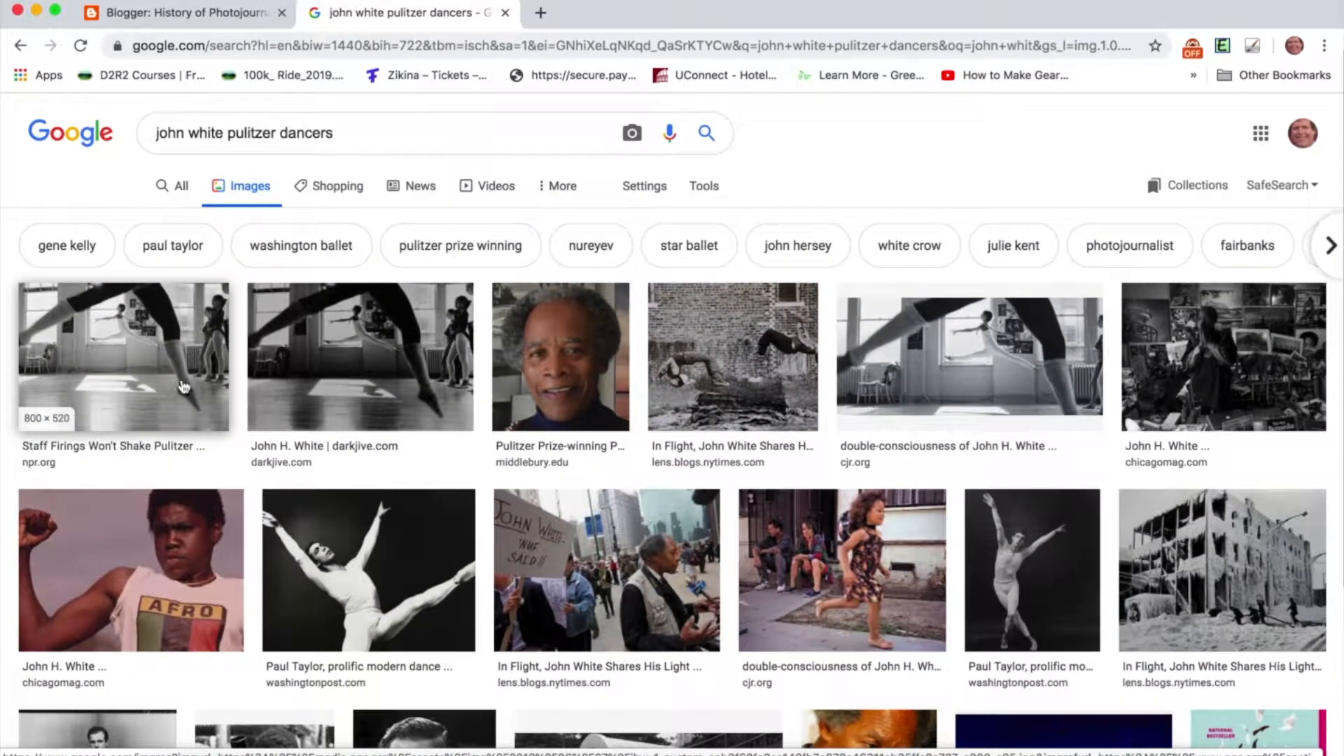
{"action": "left_click", "coordinate": [149, 377]}
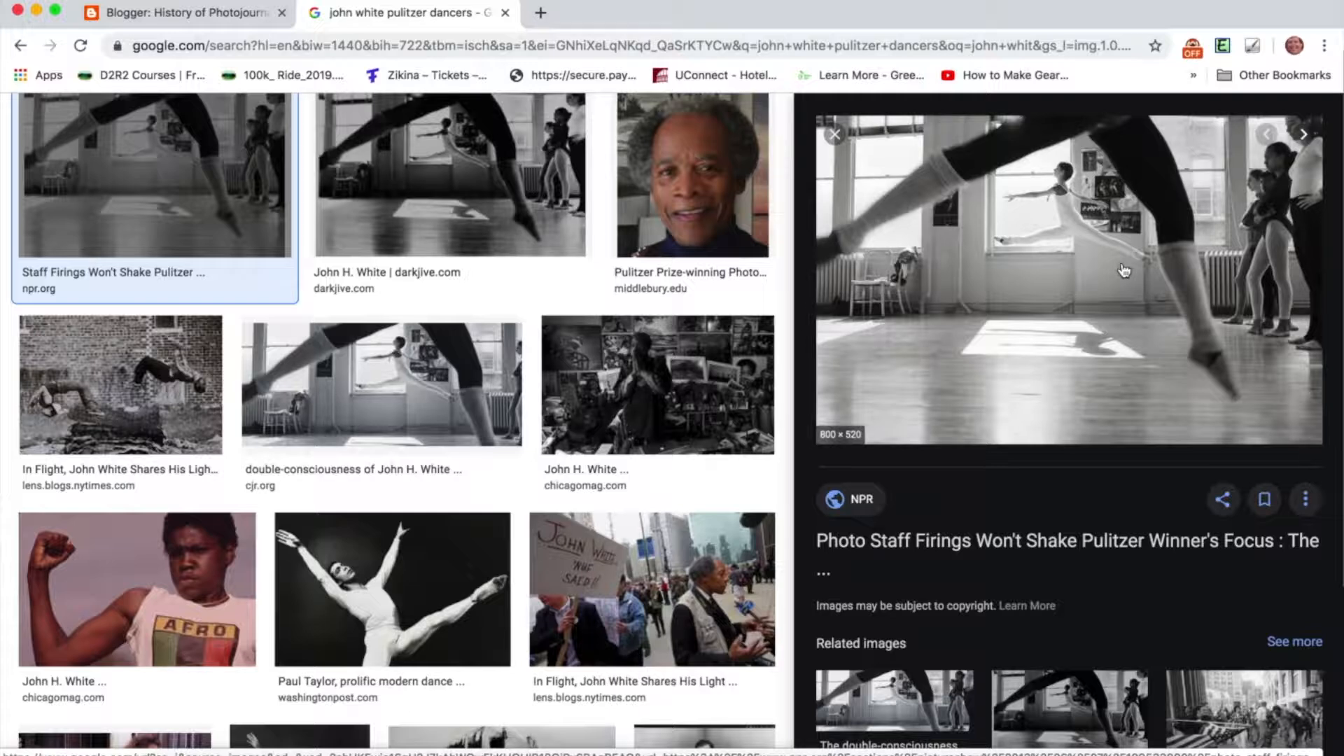
{"action": "right_click", "coordinate": [1078, 291]}
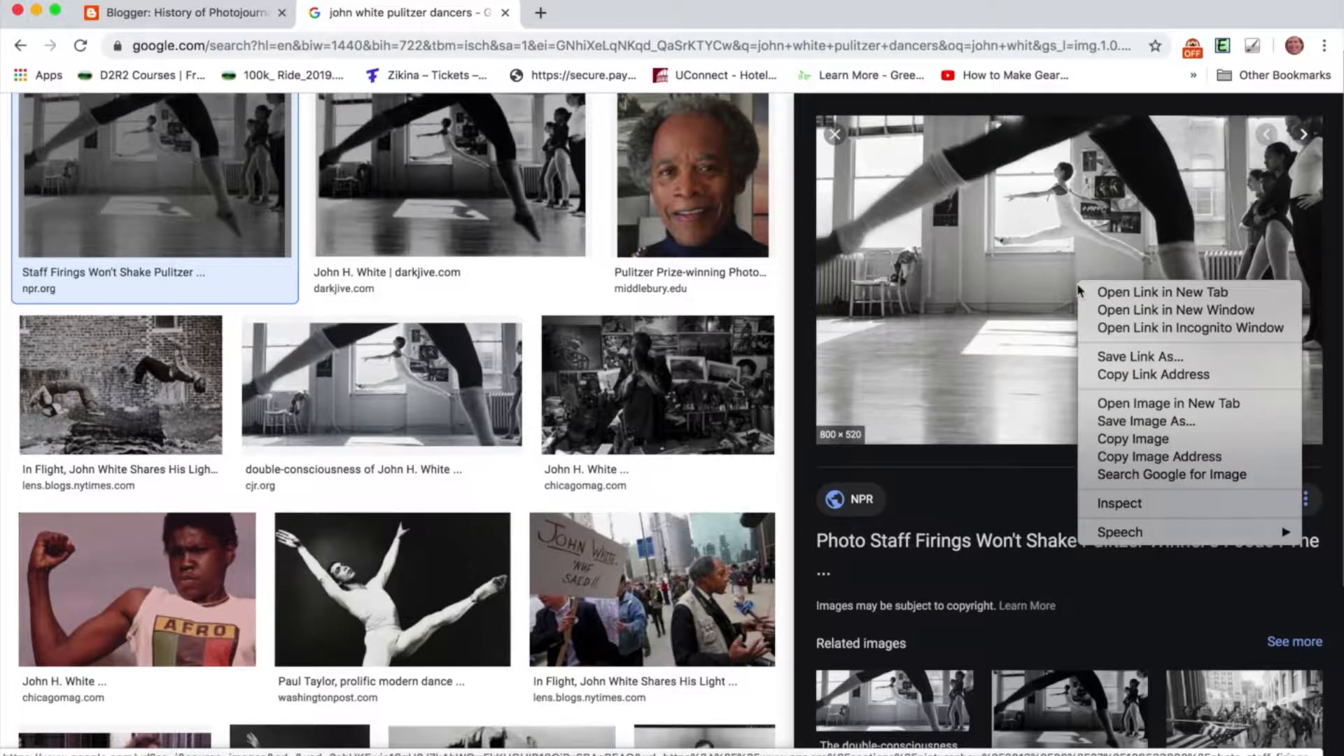
{"action": "left_click", "coordinate": [1182, 462]}
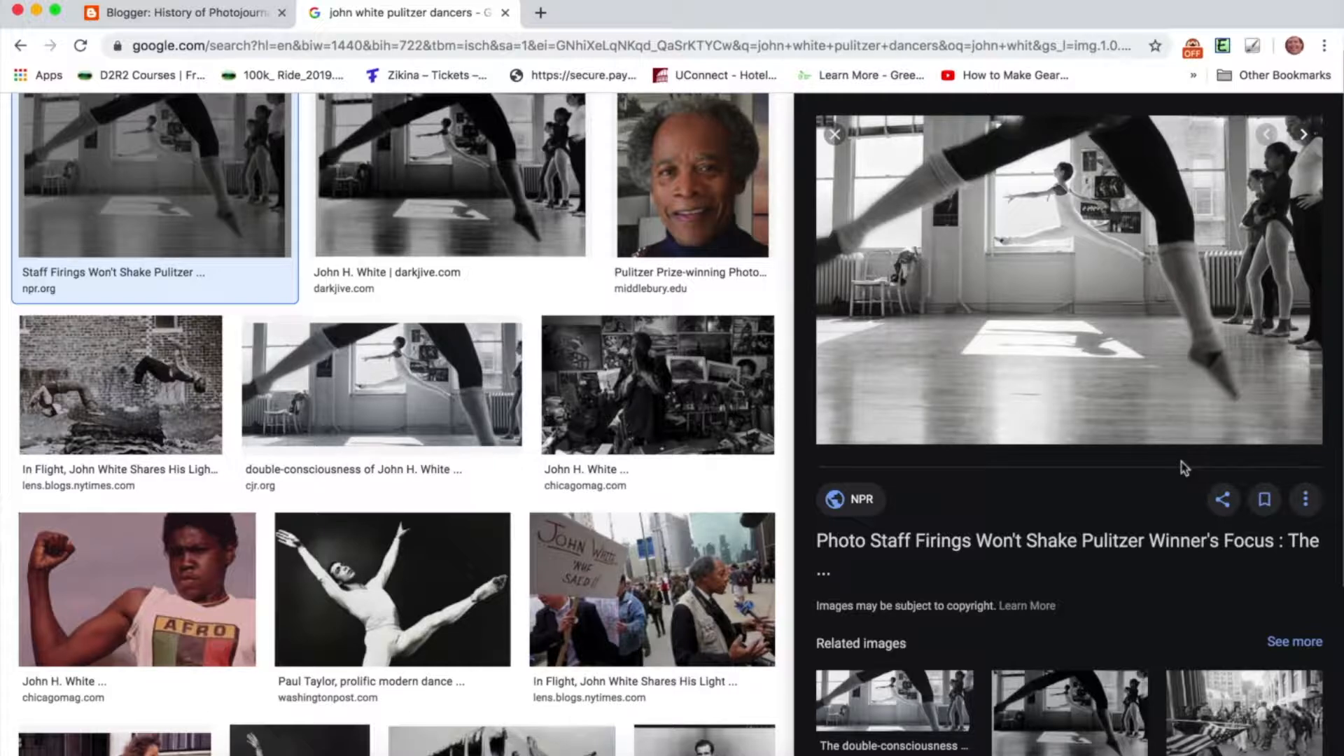
Return to the Blogger post and open the dialog for adding images on the blank line above the photo credit.
{"action": "left_click", "coordinate": [168, 15]}
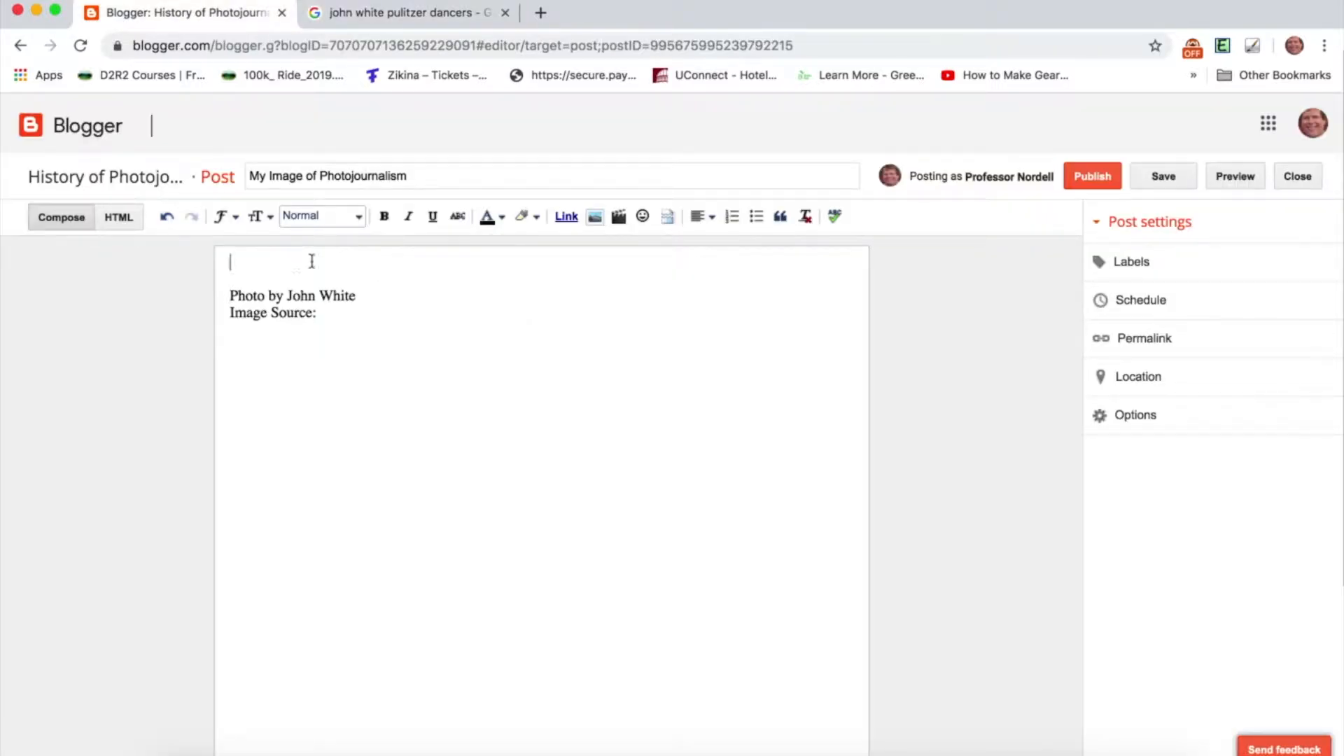
{"action": "scroll", "coordinate": [594, 232], "scroll_direction": "up", "scroll_amount": 5}
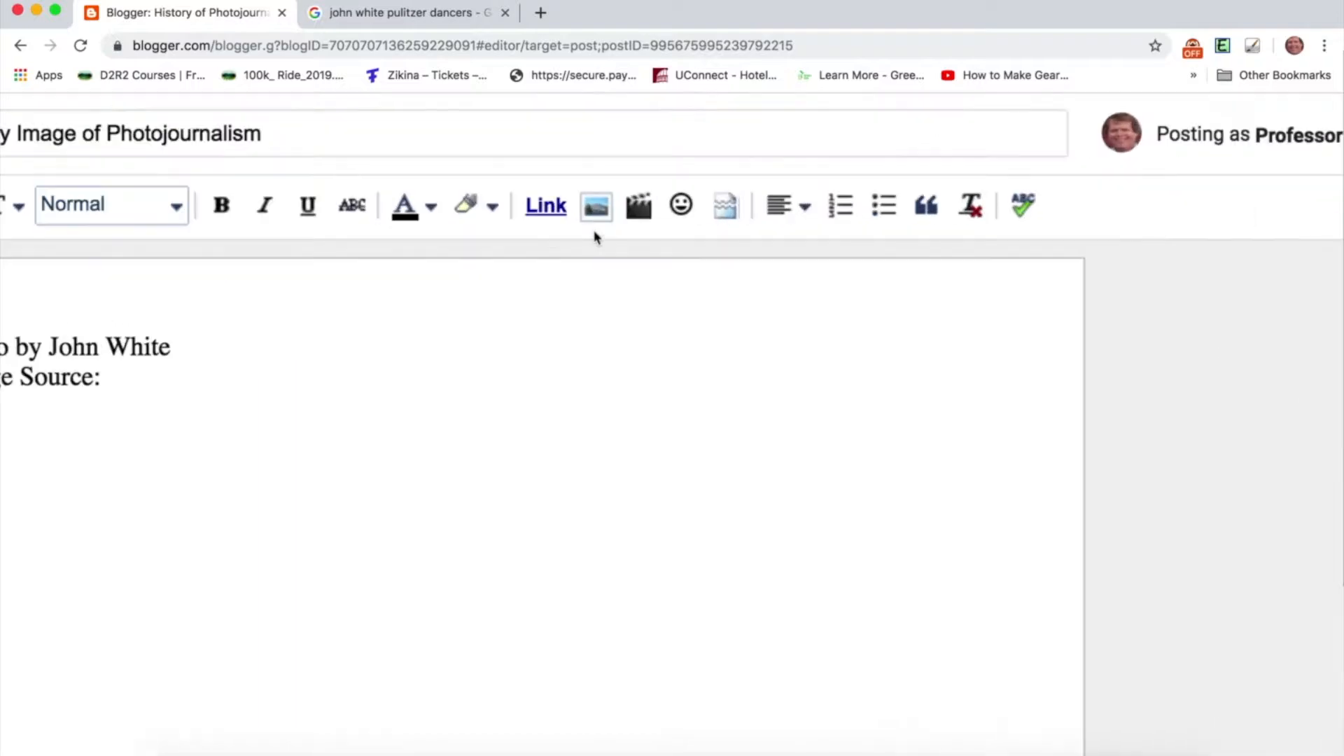
{"action": "scroll", "coordinate": [595, 237], "scroll_direction": "up", "scroll_amount": 3}
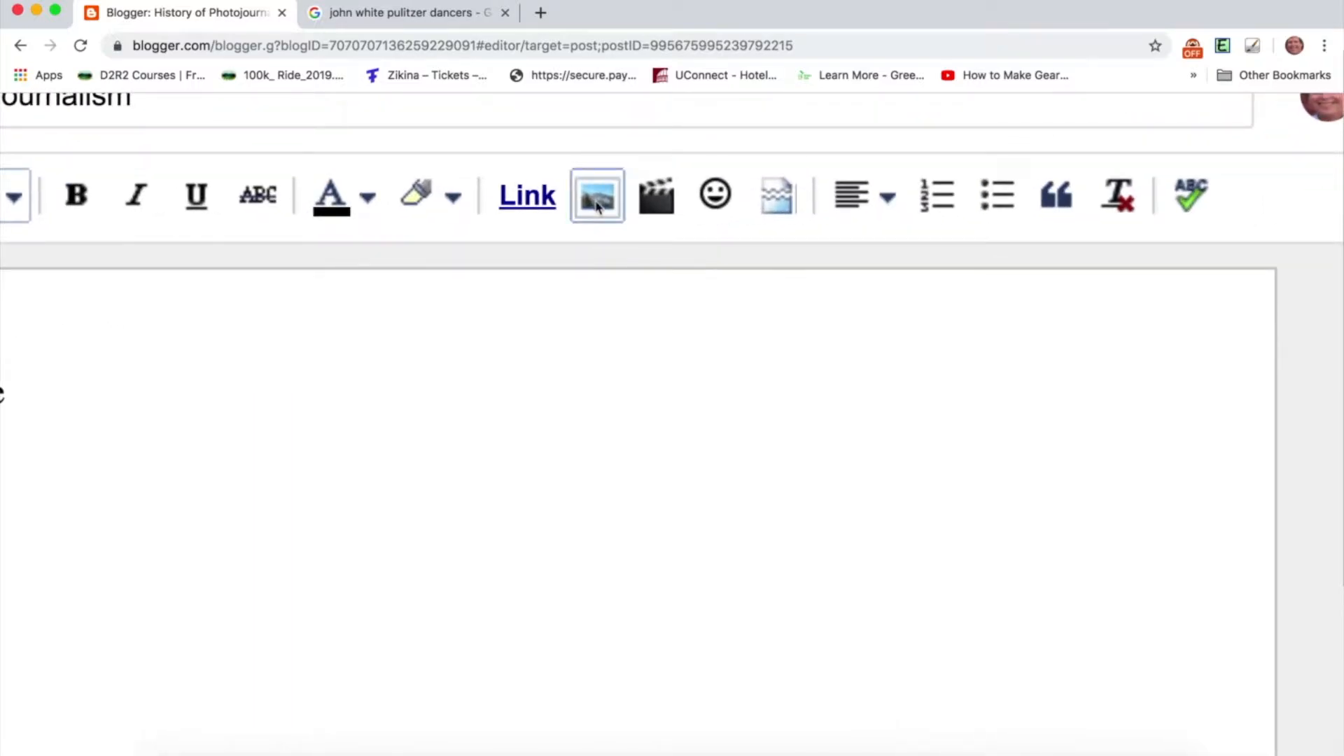
{"action": "left_click", "coordinate": [597, 204]}
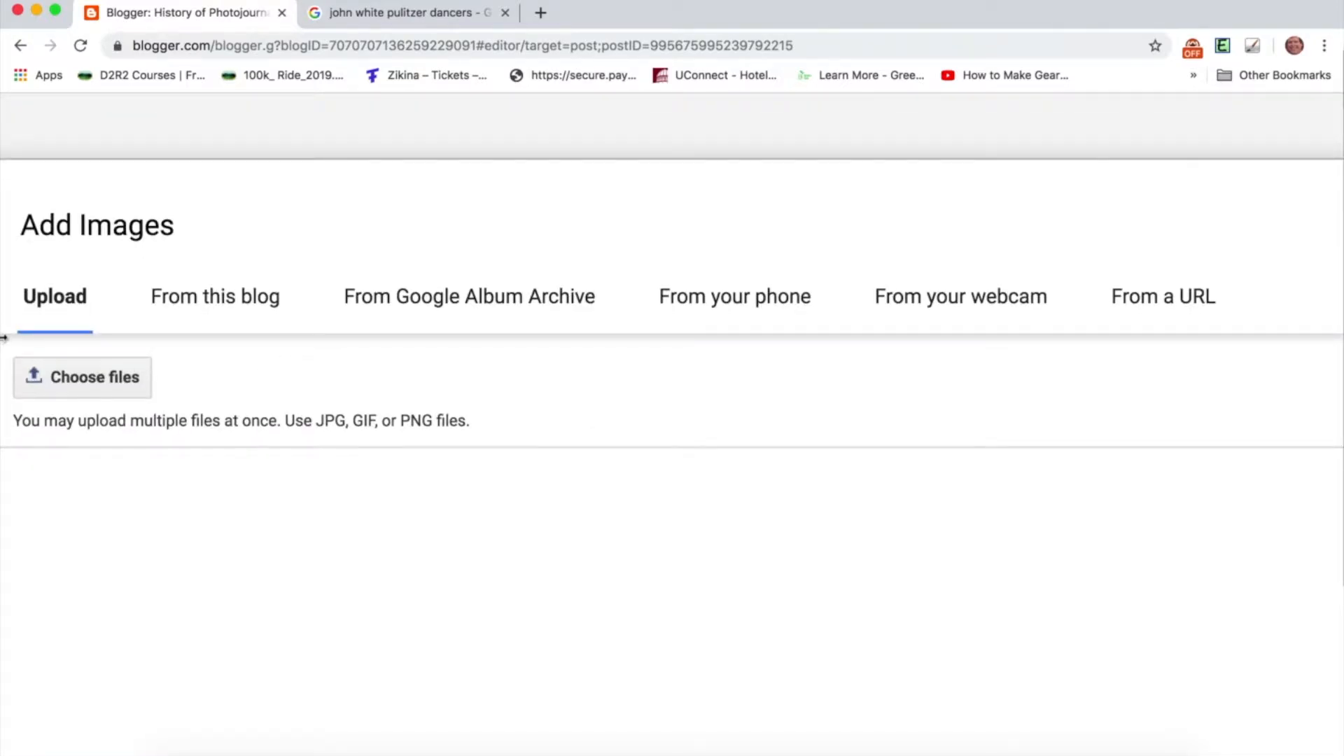
{"action": "scroll", "coordinate": [2, 338], "scroll_direction": "left", "scroll_amount": 2}
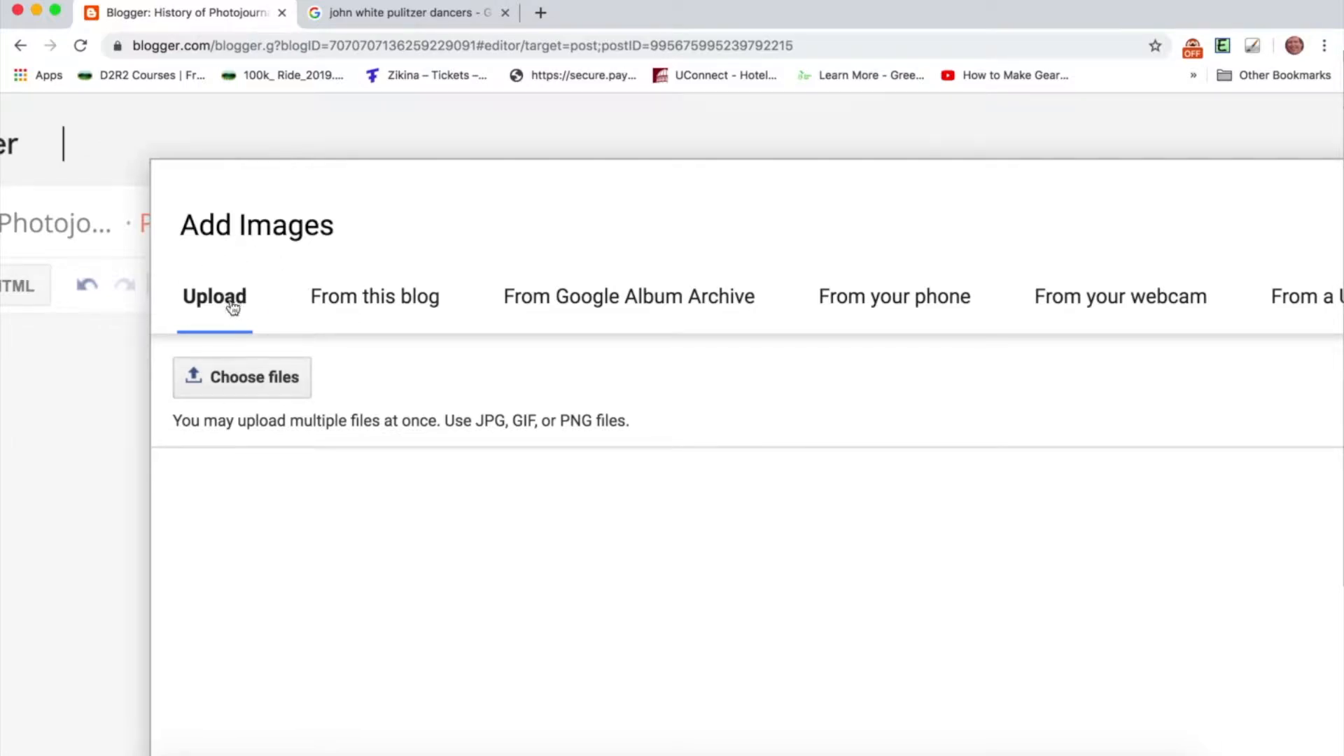
{"action": "left_click", "coordinate": [255, 378]}
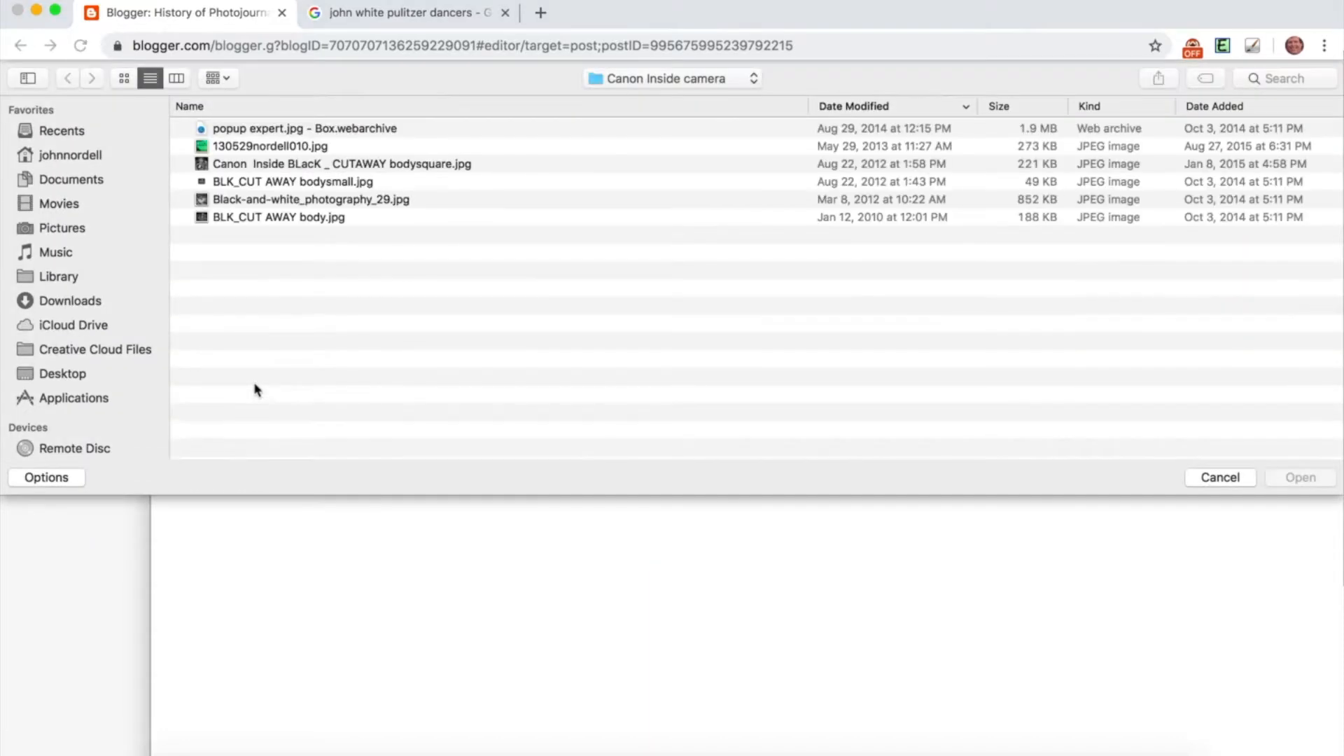
{"action": "left_click", "coordinate": [301, 168]}
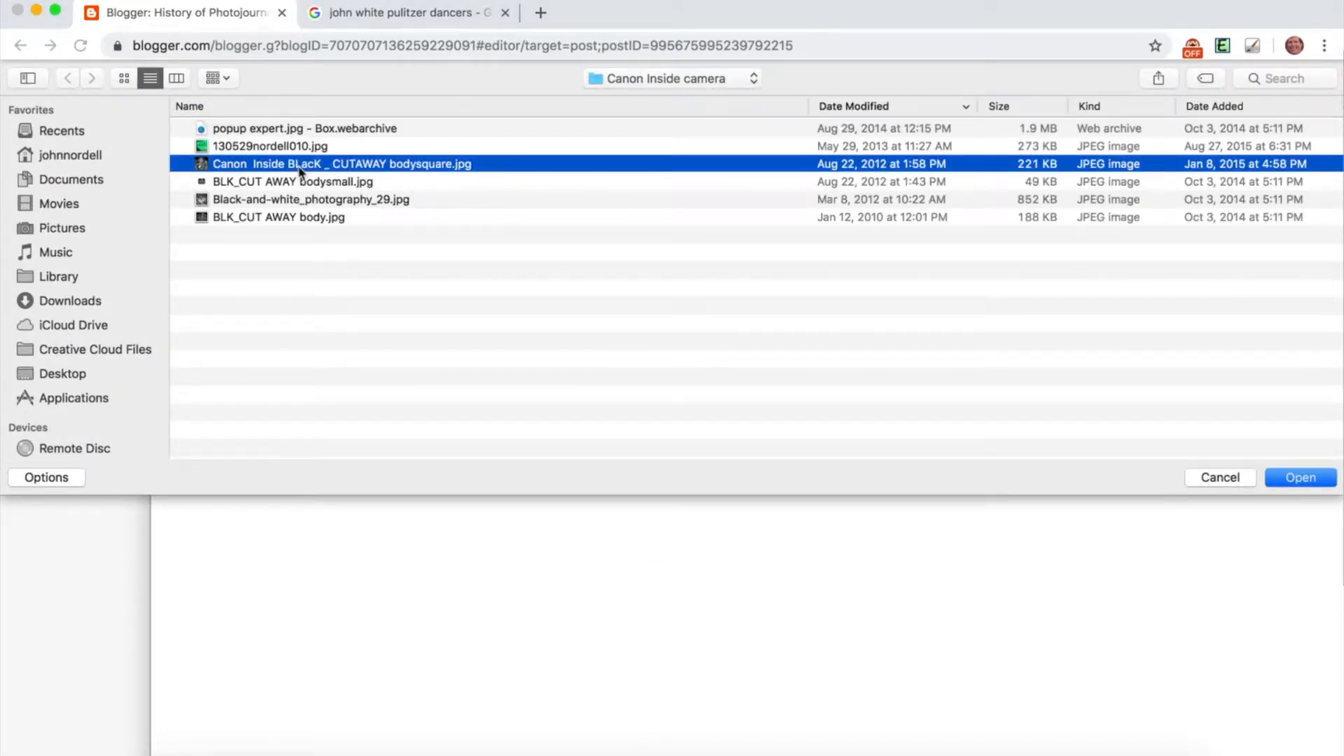
{"action": "left_click", "coordinate": [177, 78]}
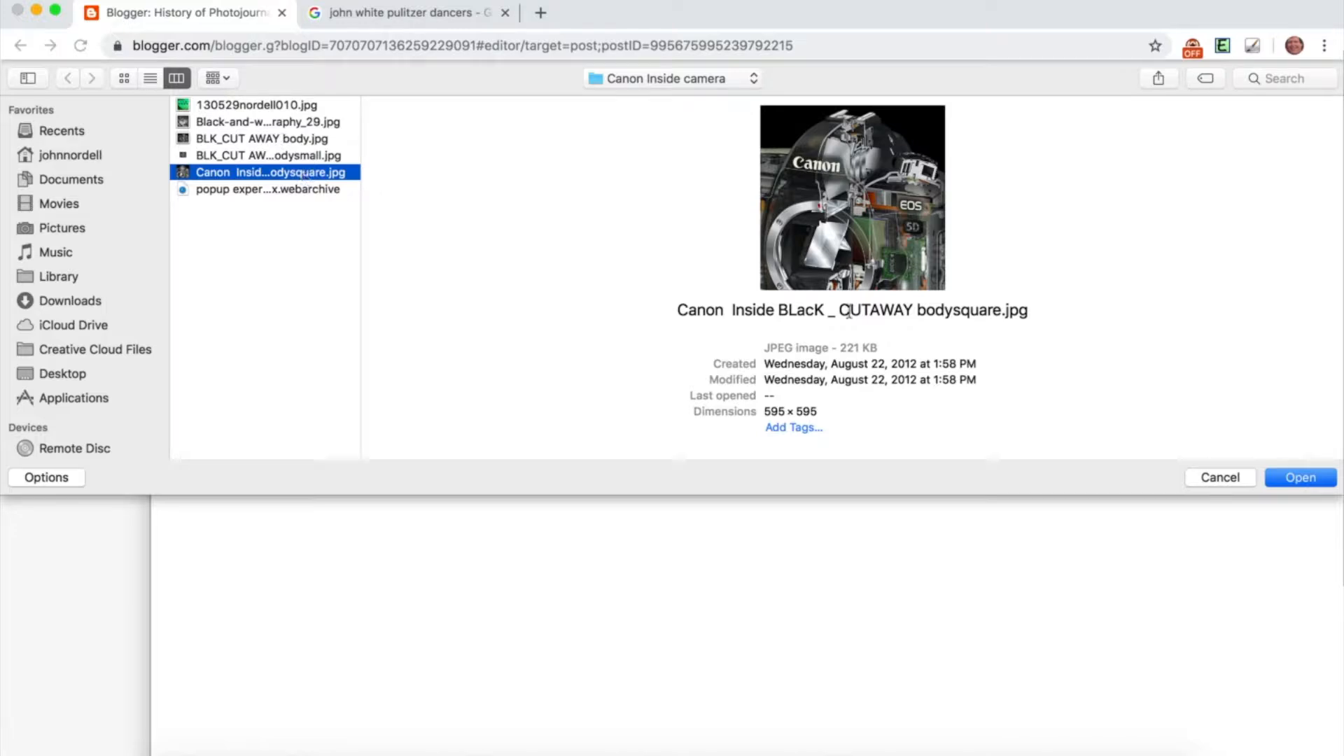
{"action": "left_click", "coordinate": [1220, 481]}
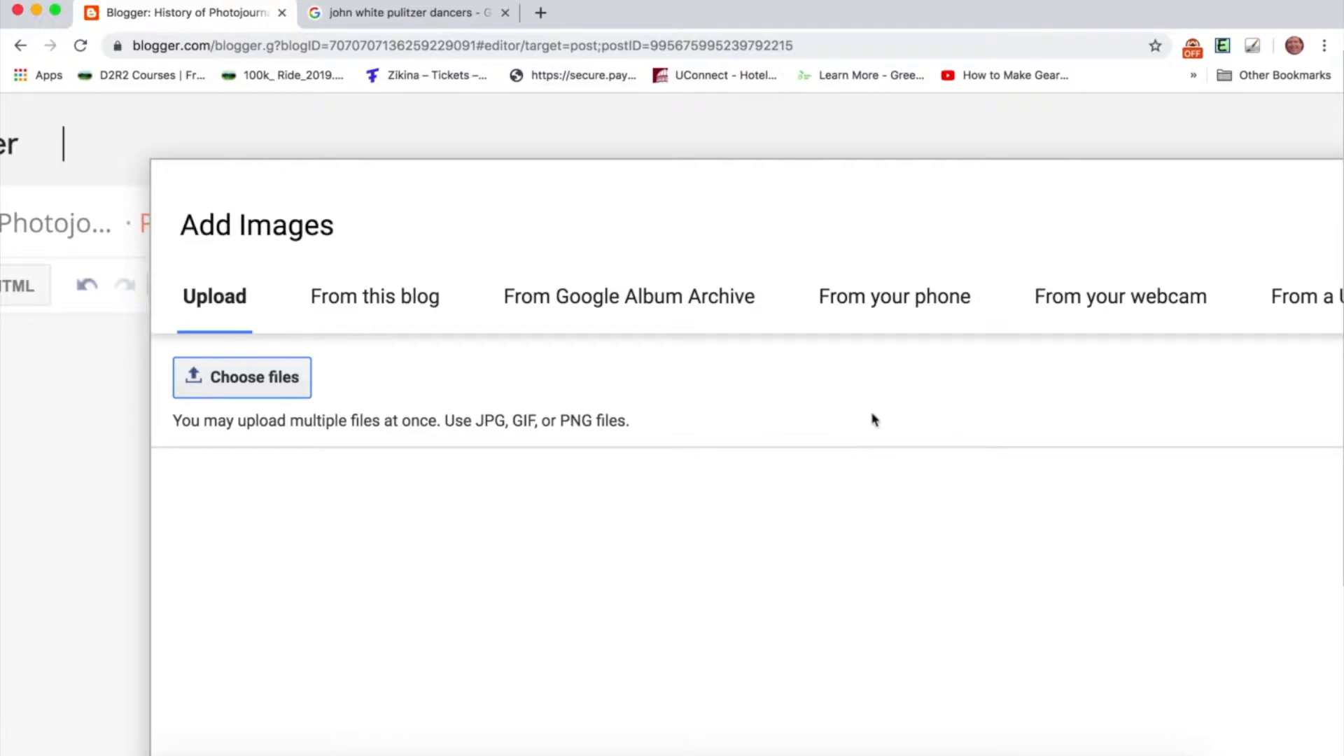
Add the dancers photo to the post from a URL, using the copied media.npr.org image address.
{"action": "scroll", "coordinate": [874, 419], "scroll_direction": "down", "scroll_amount": 5}
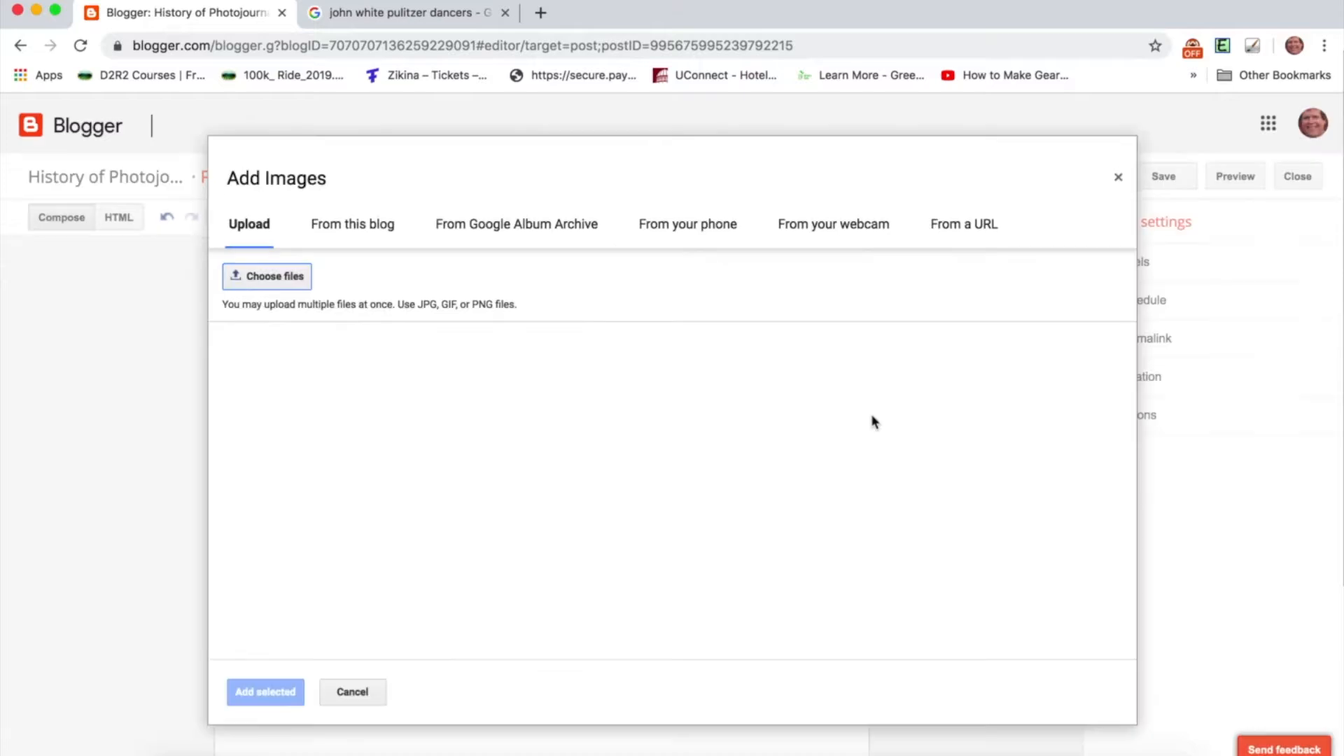
{"action": "left_click", "coordinate": [964, 238]}
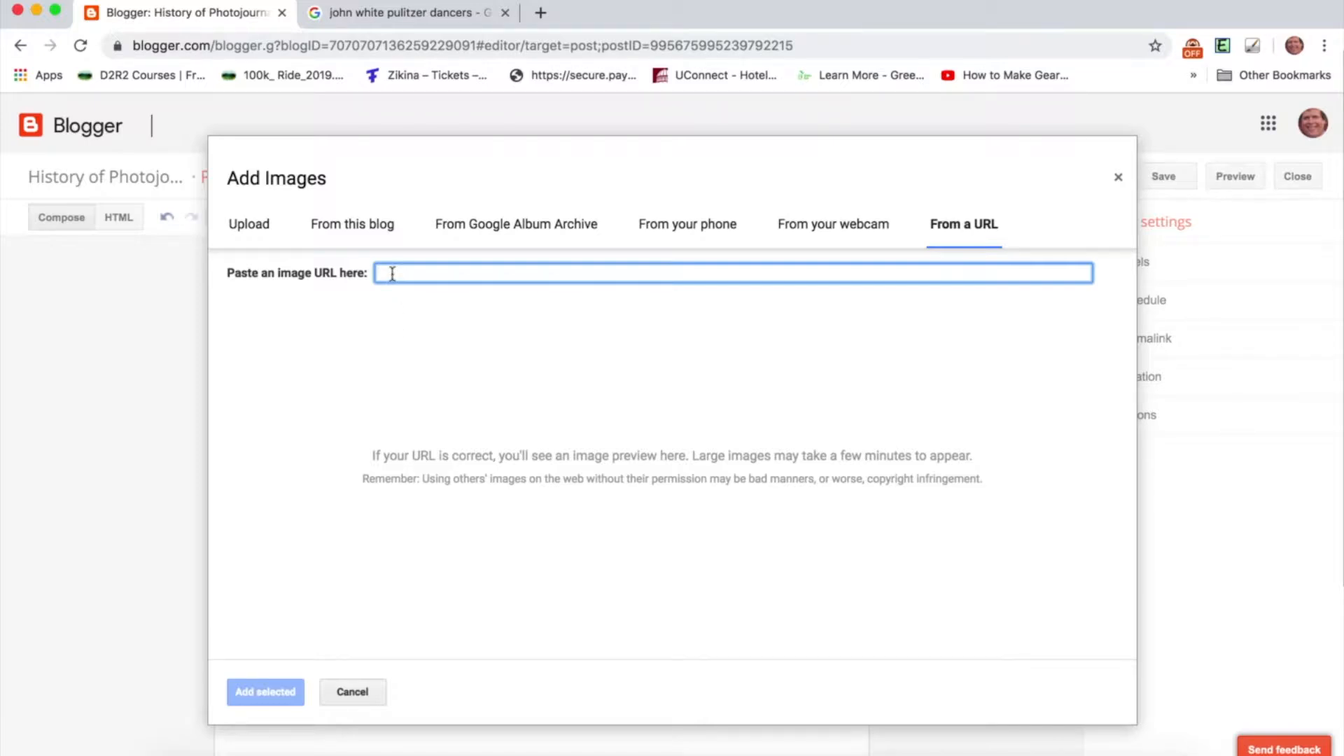
{"action": "type", "text": "https://media.npr.org/assets/img/2013/06/07/jhw-1_custom-eeb3f68fe2ea142fb7c878a46311eb35ffc2c727-s800-c85.jpg"}
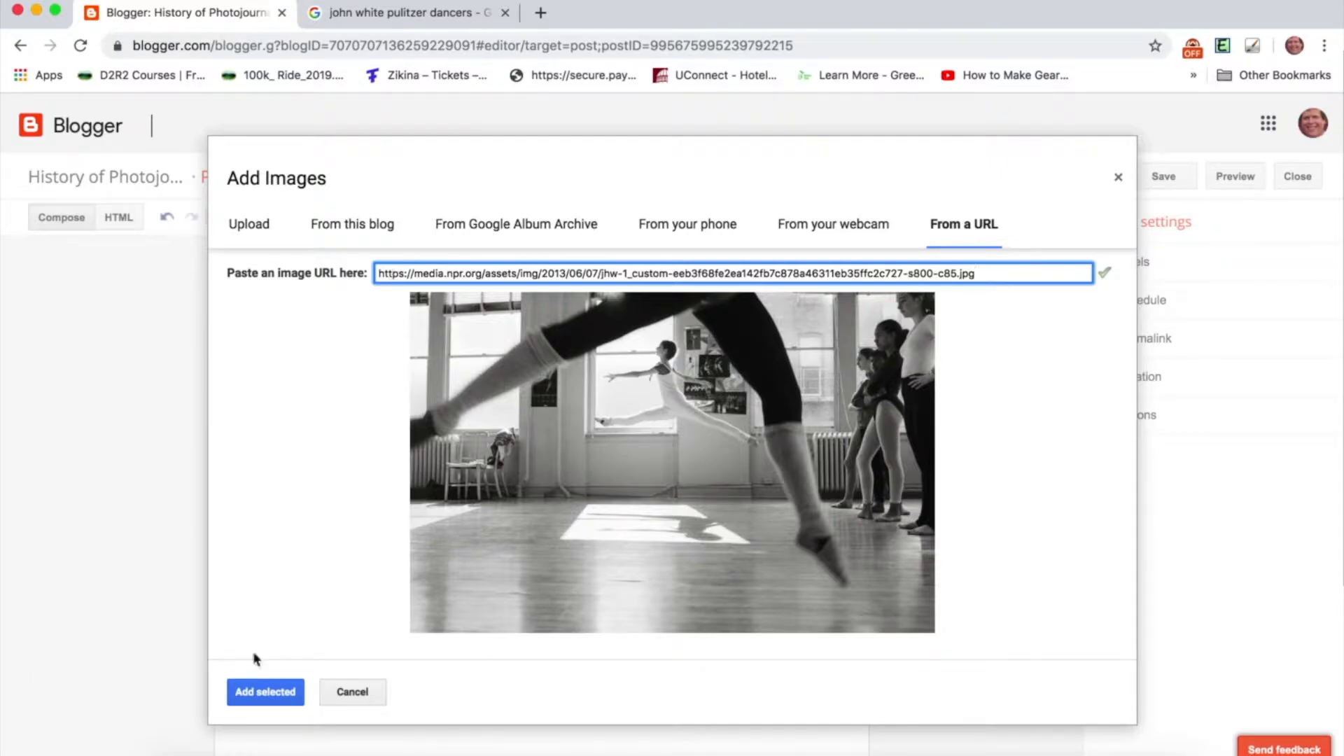
{"action": "left_click", "coordinate": [263, 700]}
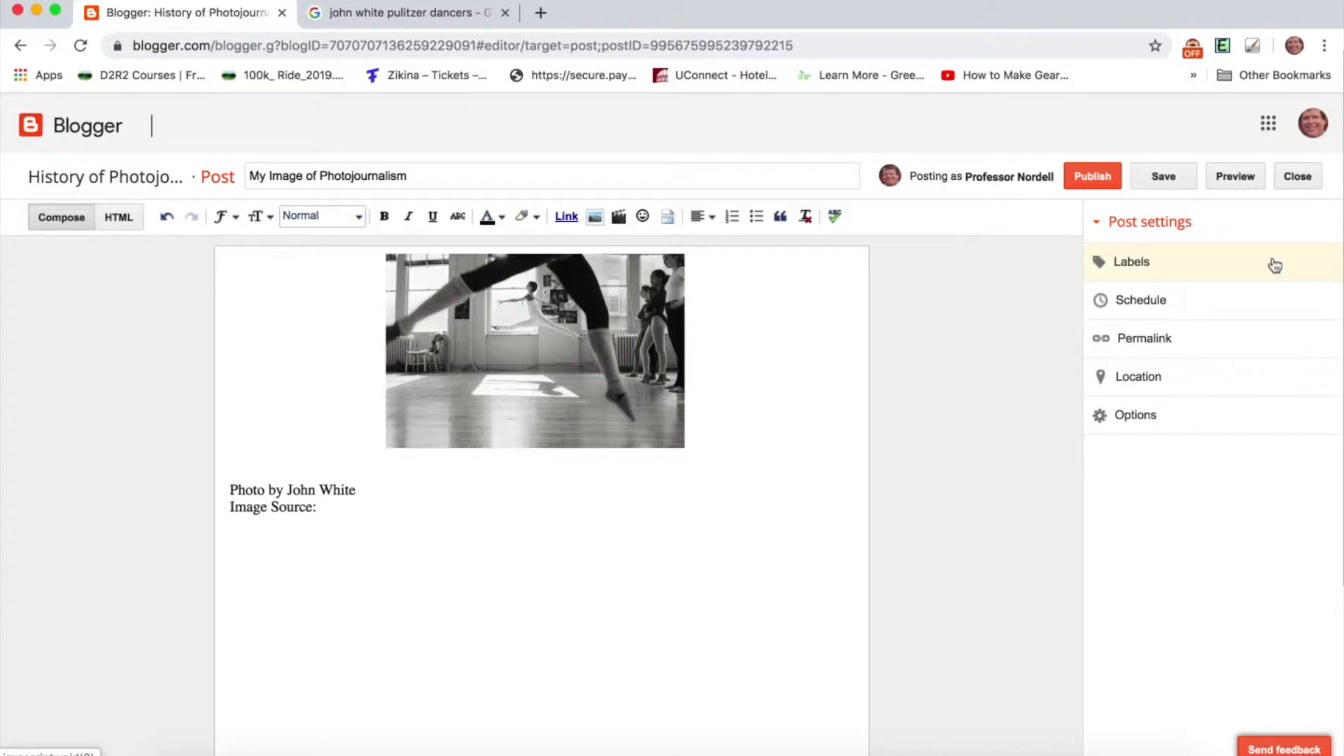
Preview the post and check how the dancers photo, photo credit and source line look on the blog page.
{"action": "scroll", "coordinate": [1275, 265], "scroll_direction": "up", "scroll_amount": 5}
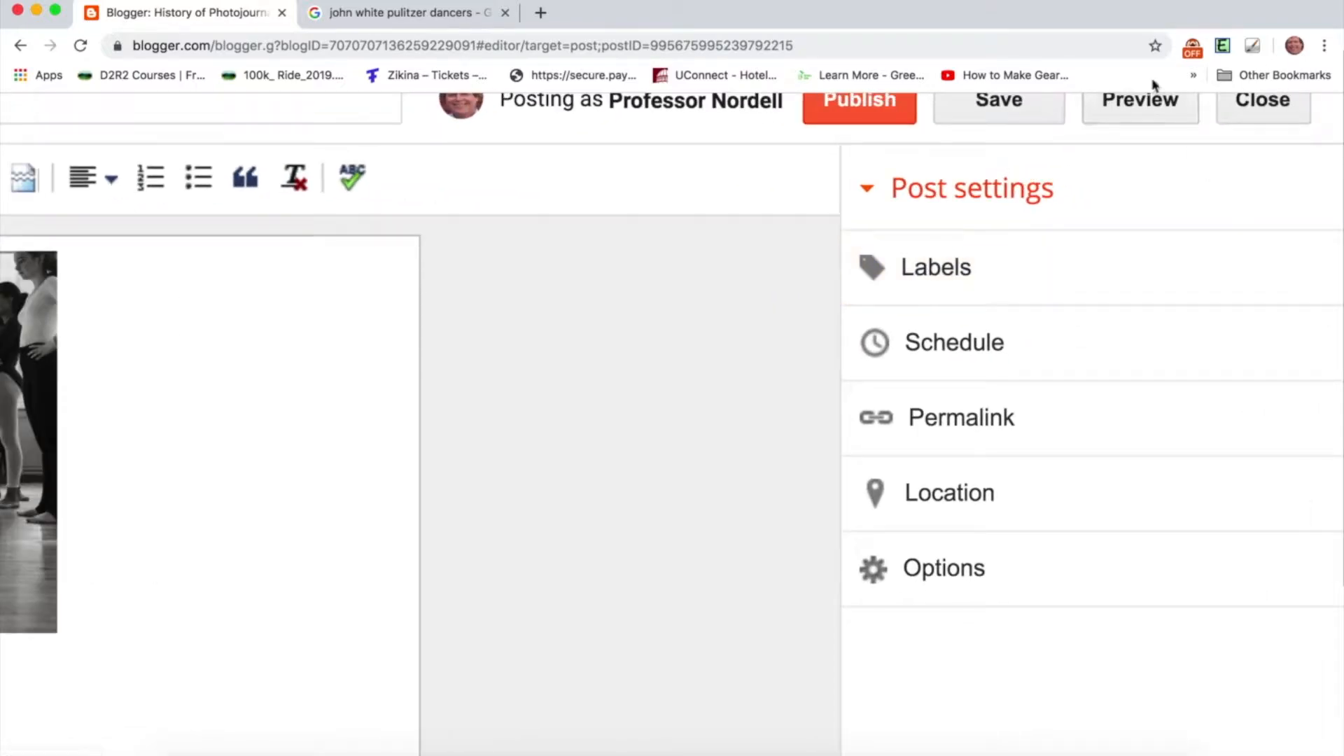
{"action": "scroll", "coordinate": [1128, 136], "scroll_direction": "up", "scroll_amount": 3}
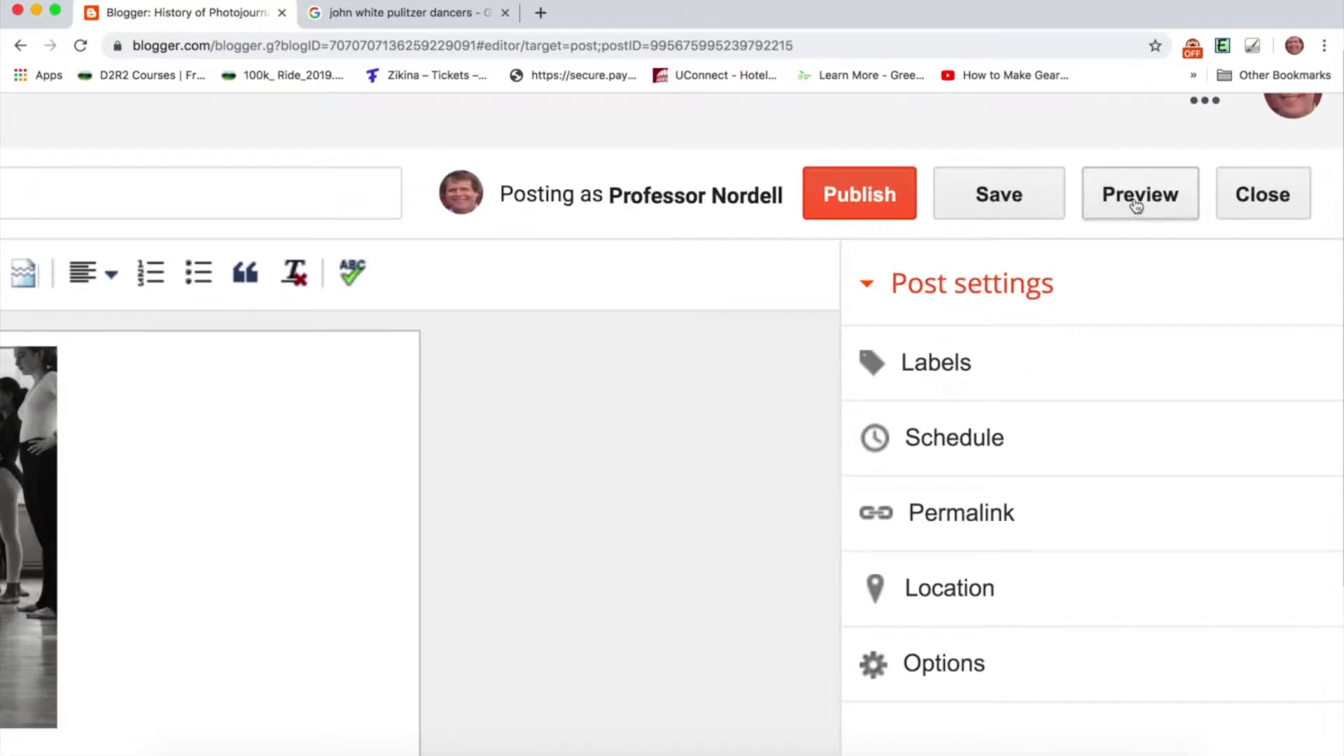
{"action": "scroll", "coordinate": [1137, 205], "scroll_direction": "down", "scroll_amount": 5}
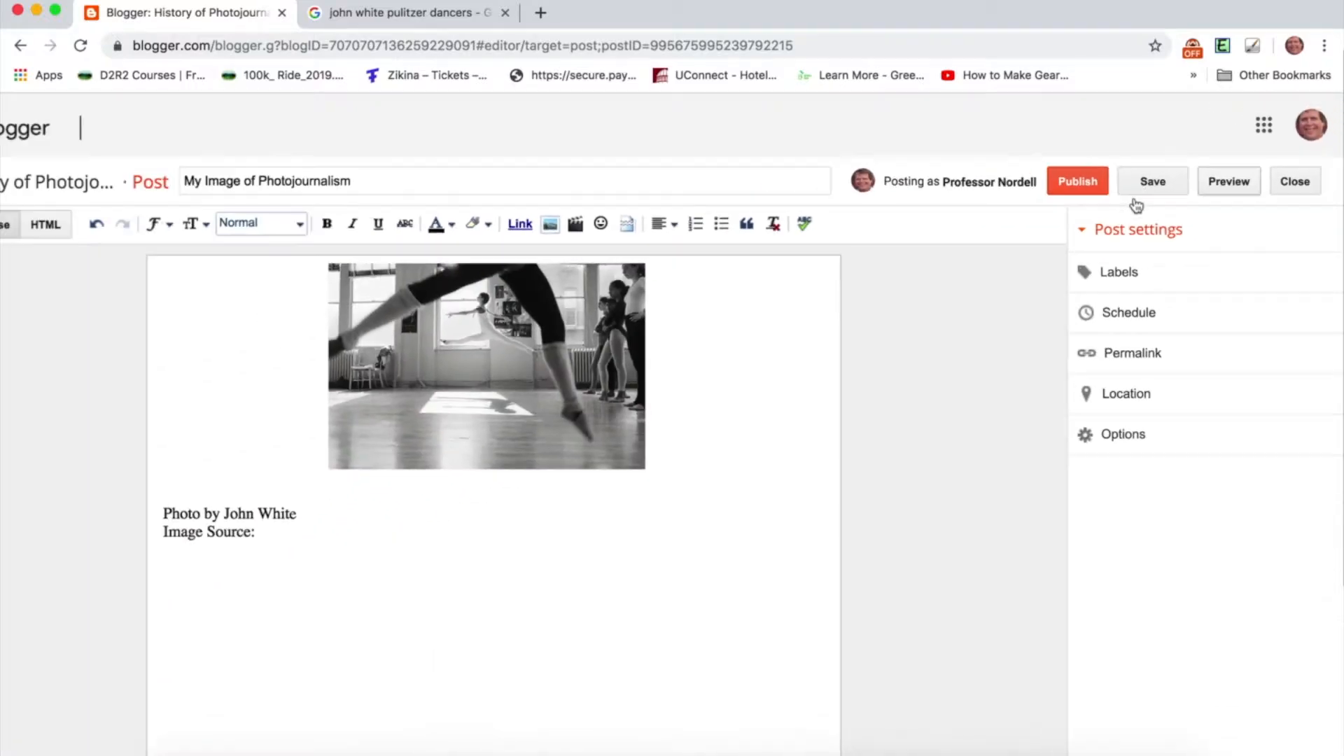
{"action": "left_click", "coordinate": [1227, 180]}
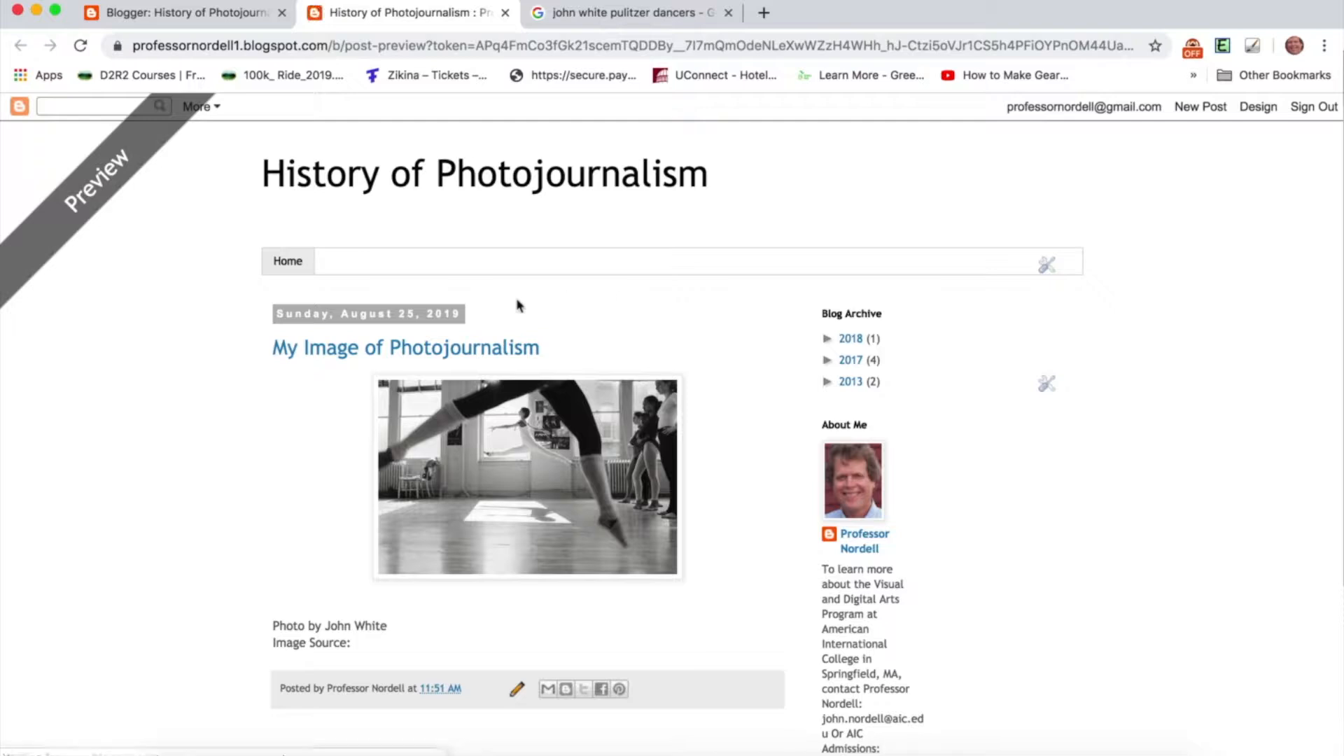
{"action": "scroll", "coordinate": [534, 291], "scroll_direction": "down", "scroll_amount": 3}
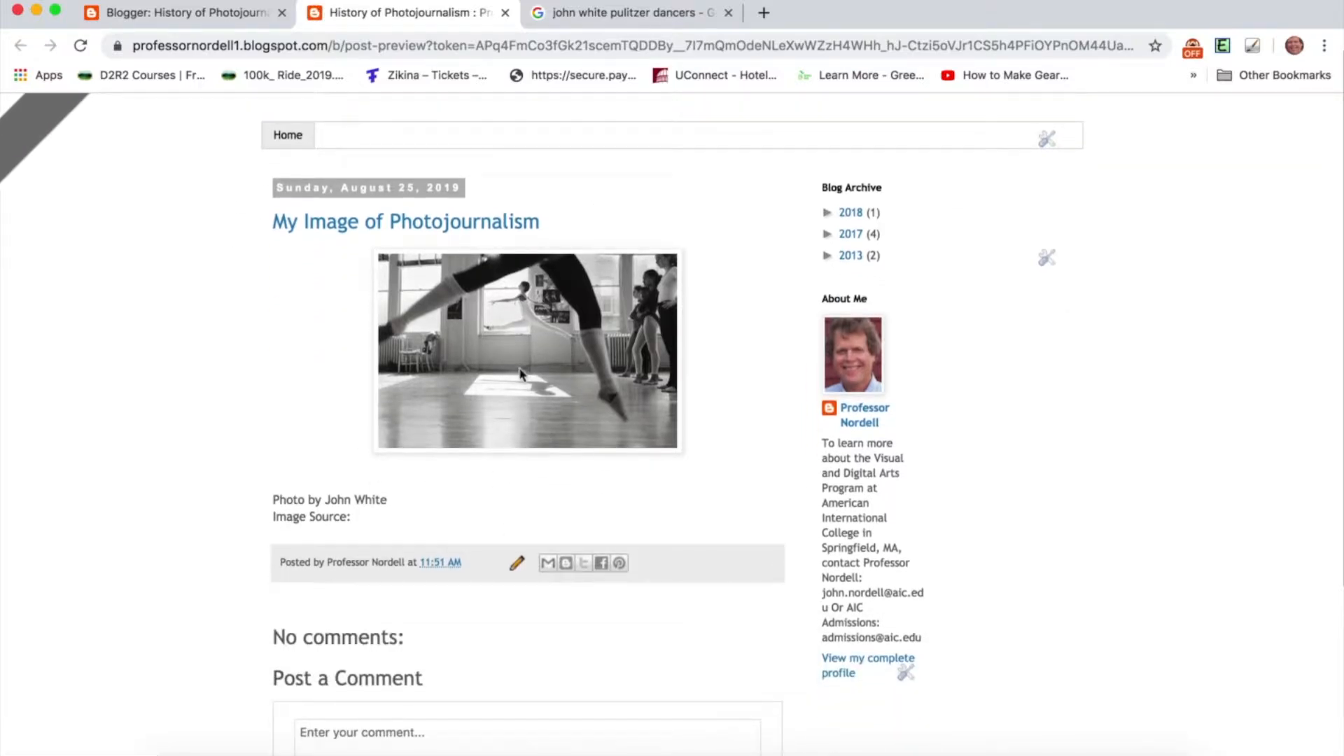
Return to the post editor, set the dancers photo's size to X-Large and preview the post.
{"action": "left_click", "coordinate": [190, 21]}
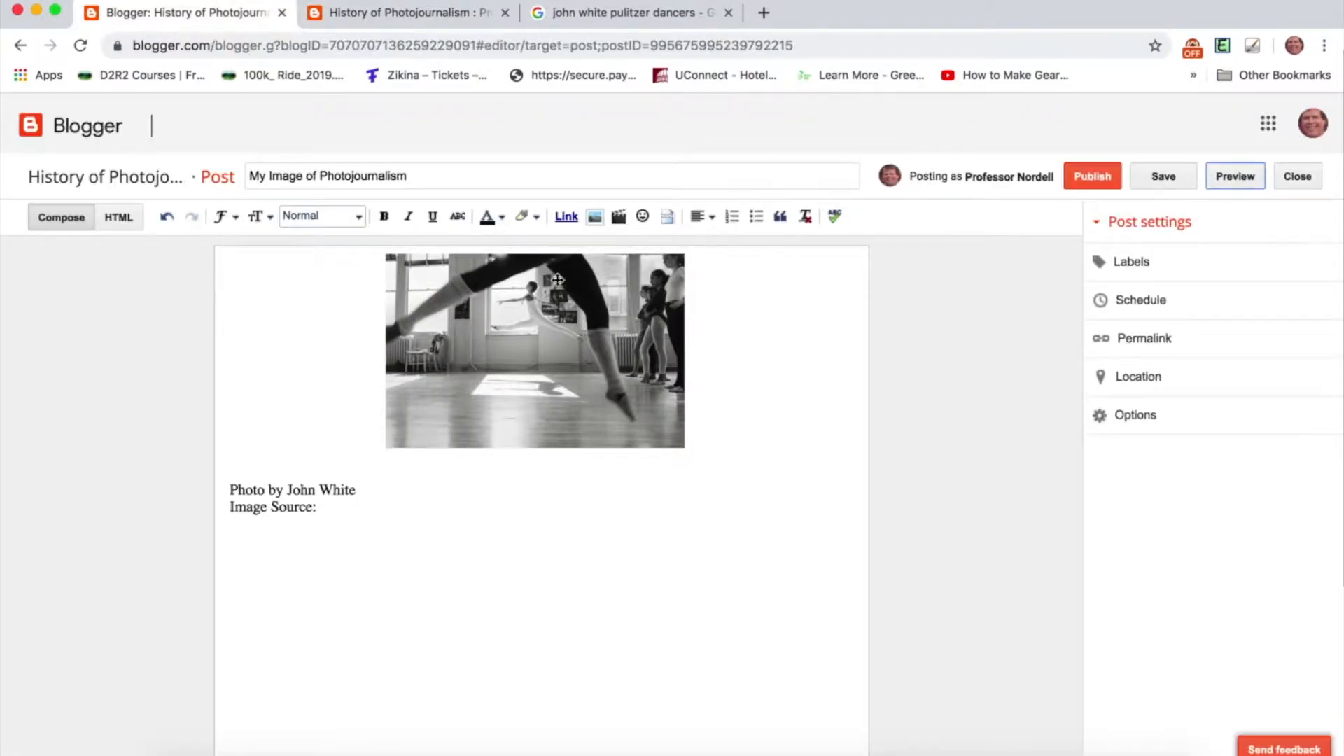
{"action": "left_click", "coordinate": [532, 349]}
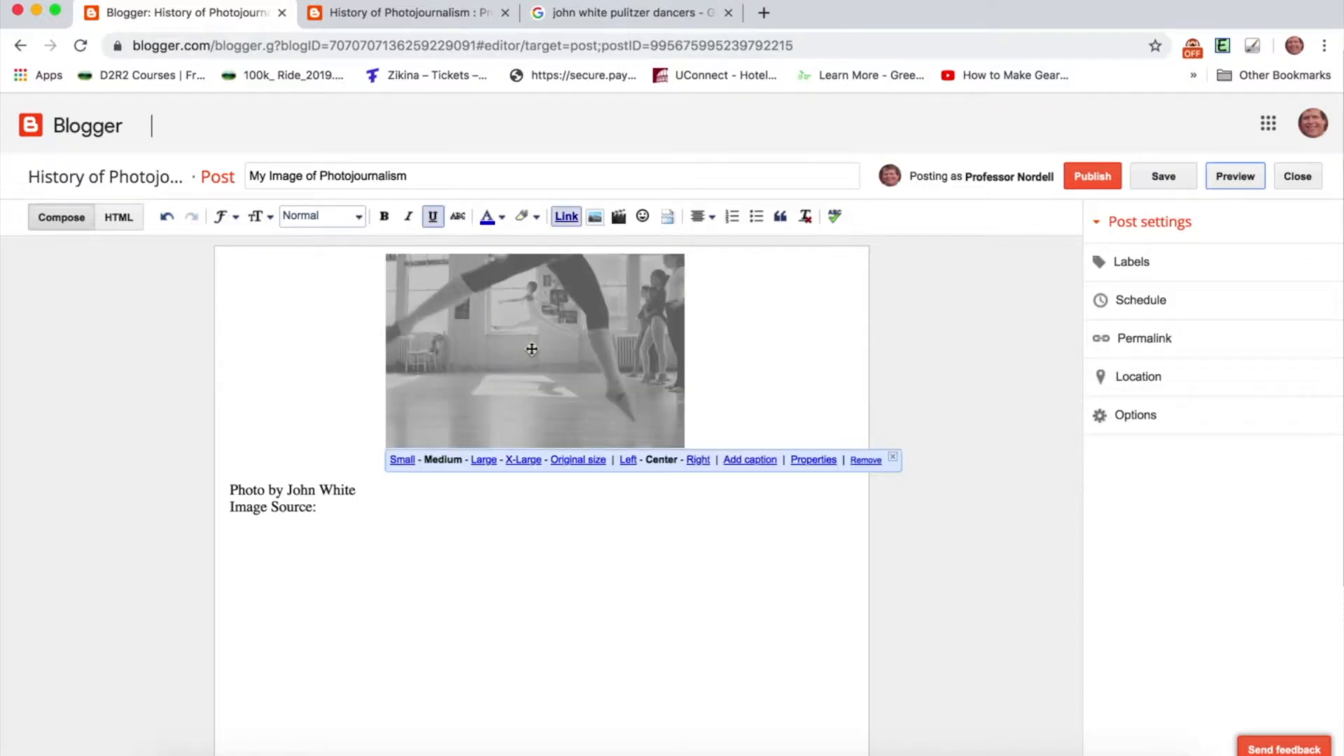
{"action": "left_click", "coordinate": [523, 462]}
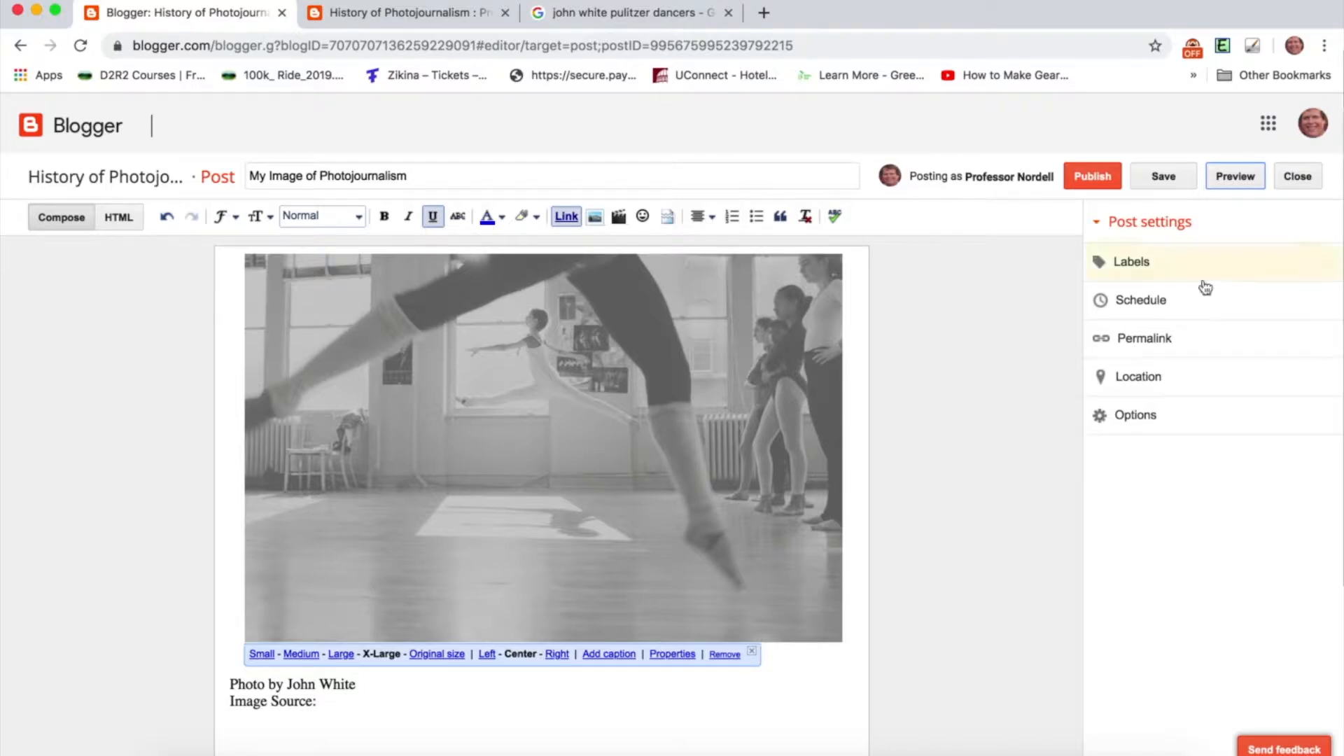
{"action": "left_click", "coordinate": [1234, 187]}
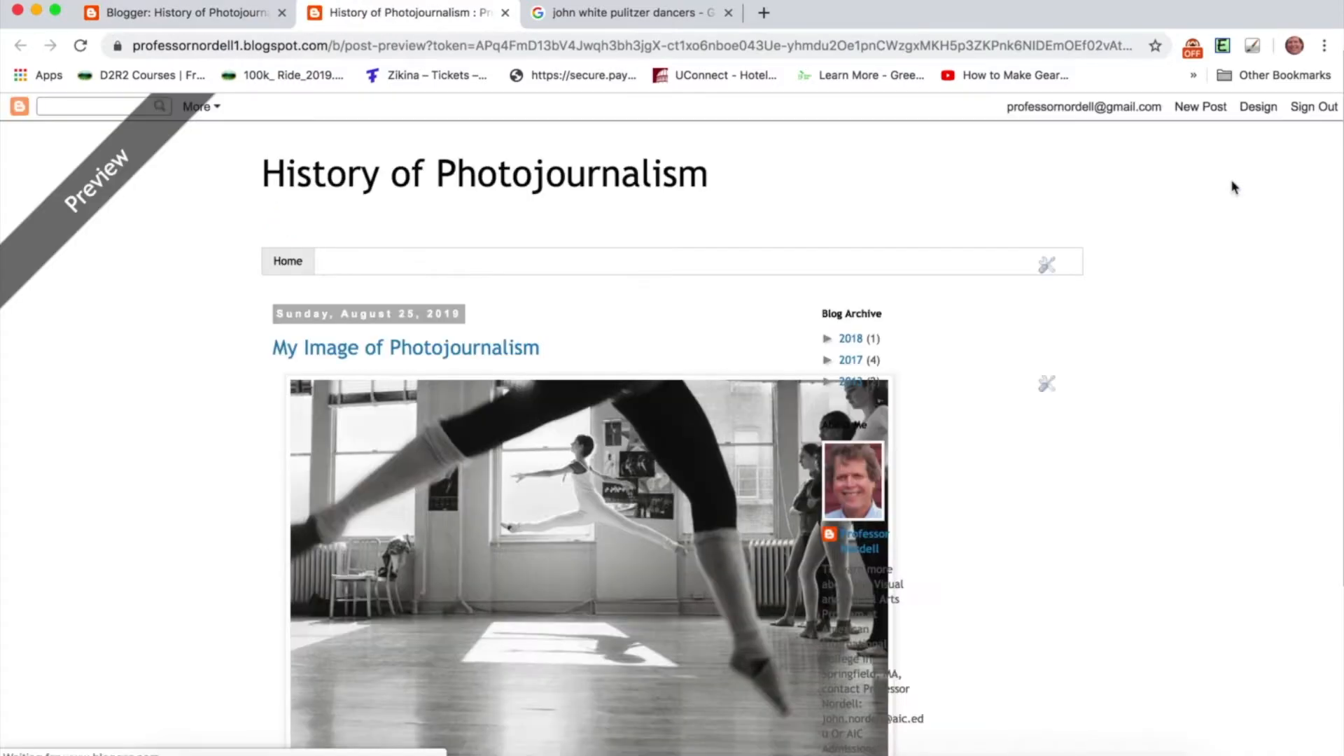
{"action": "scroll", "coordinate": [1088, 400], "scroll_direction": "down", "scroll_amount": 3}
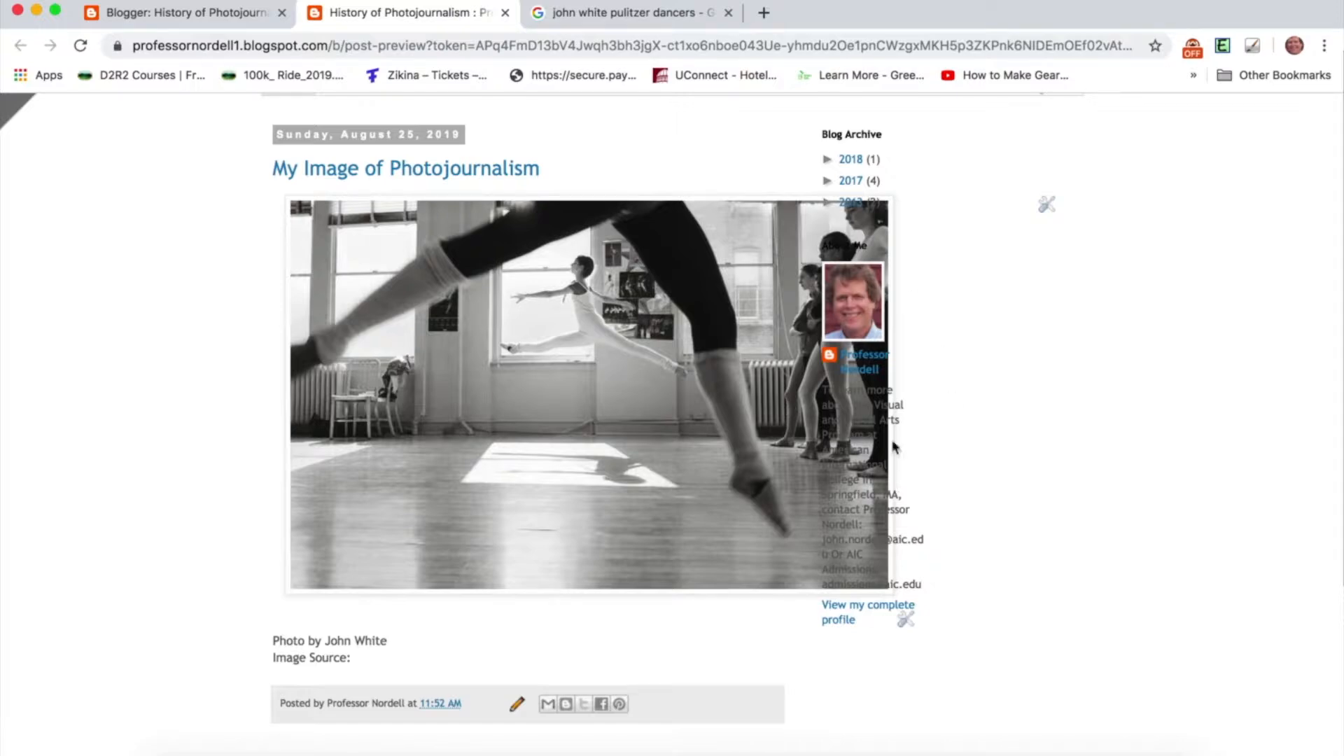
Return to the post editor, set the dancers photo's size to Large and preview the post.
{"action": "left_click", "coordinate": [174, 21]}
{"action": "left_click", "coordinate": [506, 479]}
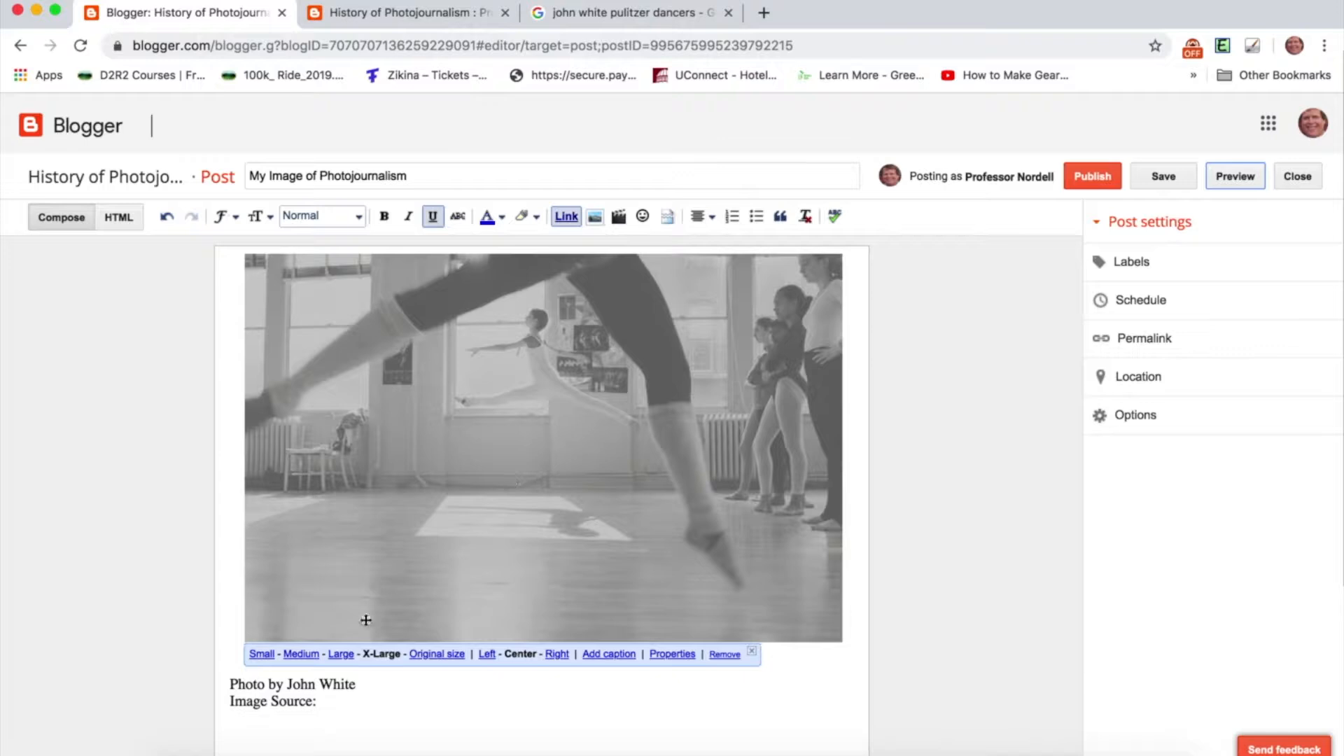
{"action": "left_click", "coordinate": [342, 655]}
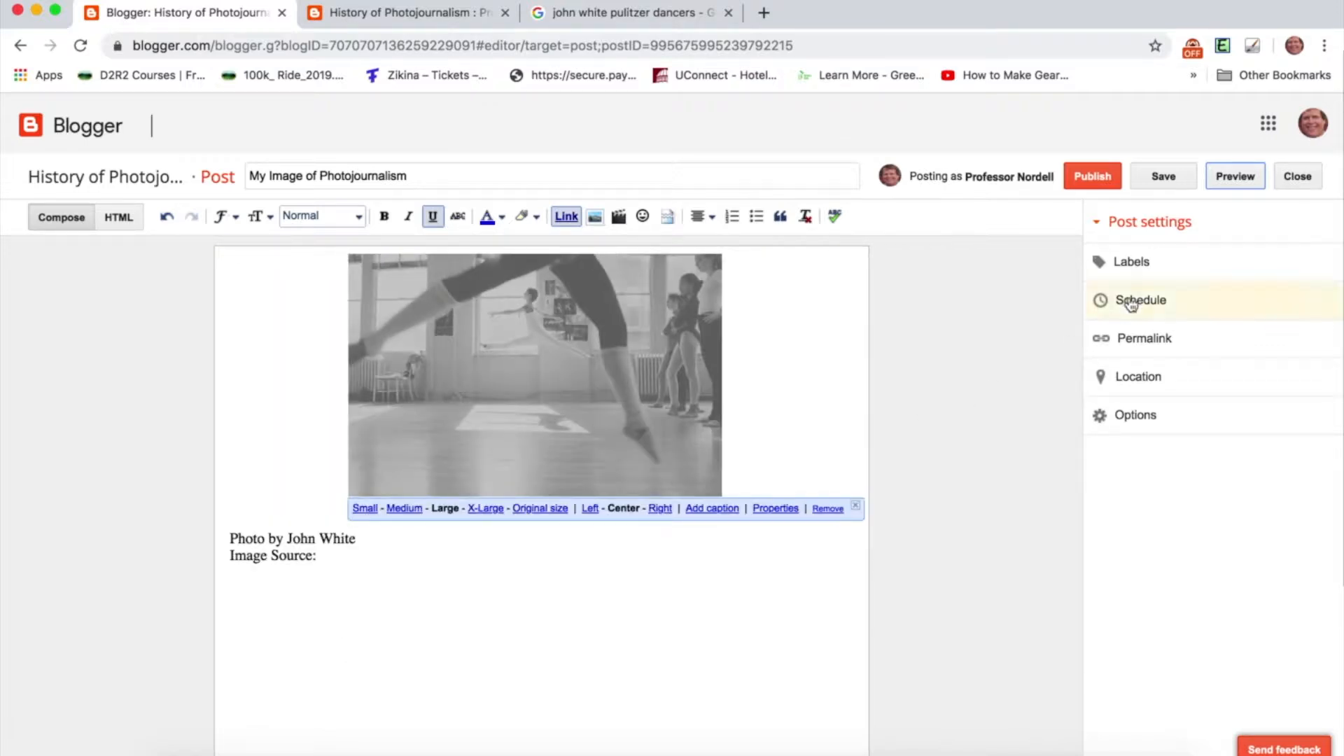
{"action": "left_click", "coordinate": [1234, 176]}
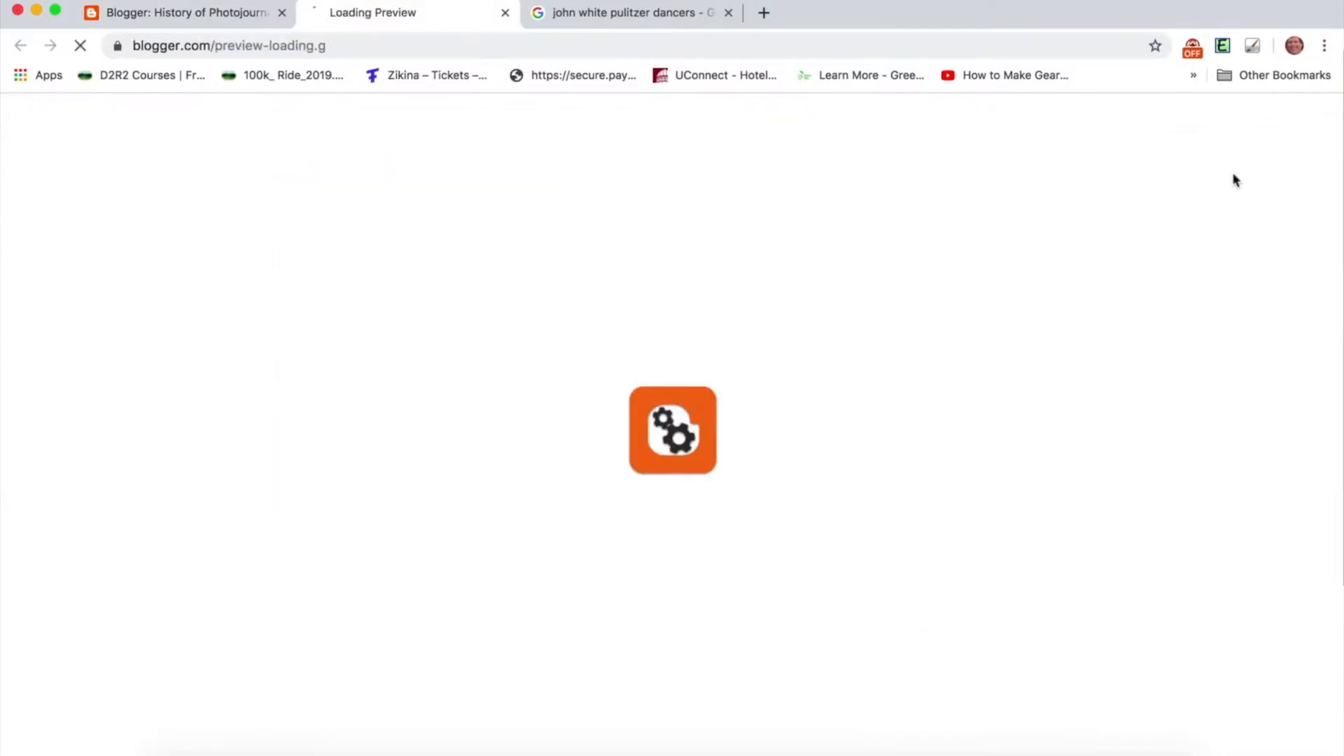
{"action": "scroll", "coordinate": [1003, 394], "scroll_direction": "down", "scroll_amount": 2}
{"action": "scroll", "coordinate": [1003, 394], "scroll_direction": "down", "scroll_amount": 2}
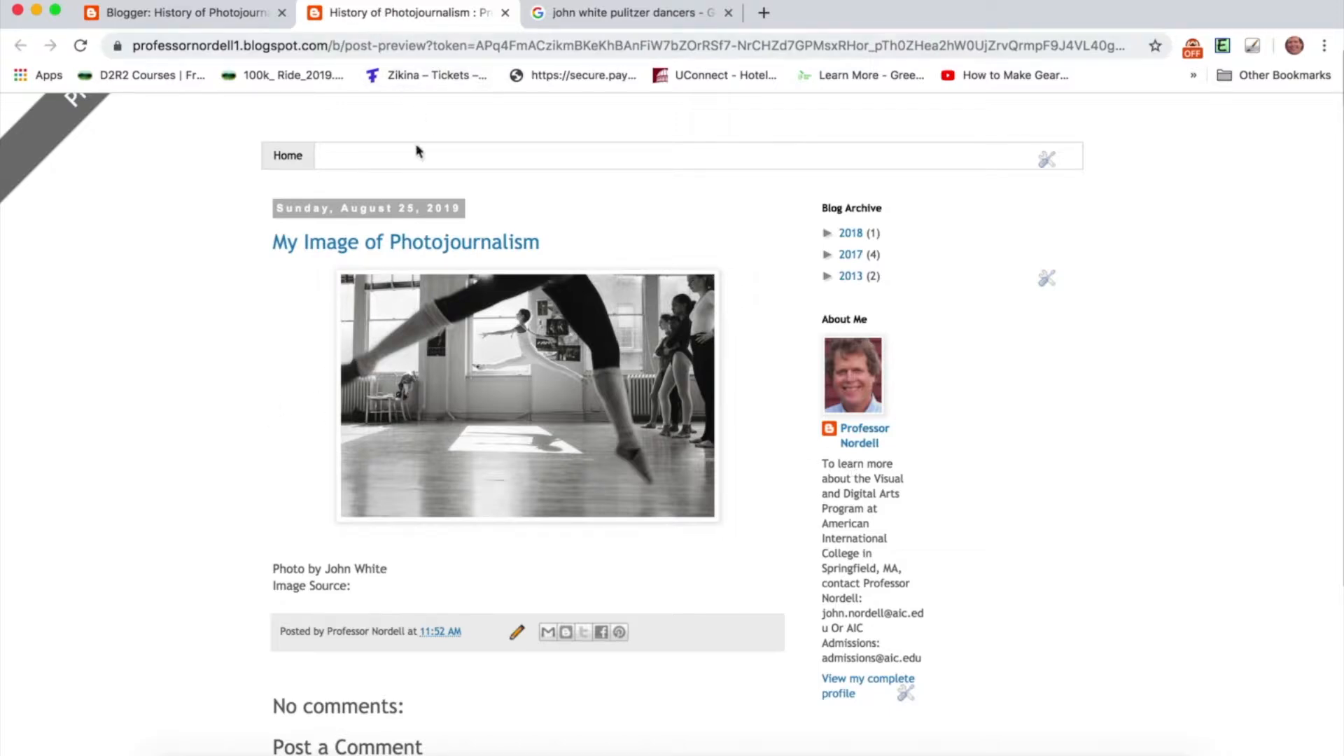
Return to the post editor and place the text cursor after "Image Source:" below the photo credit.
{"action": "left_click", "coordinate": [205, 24]}
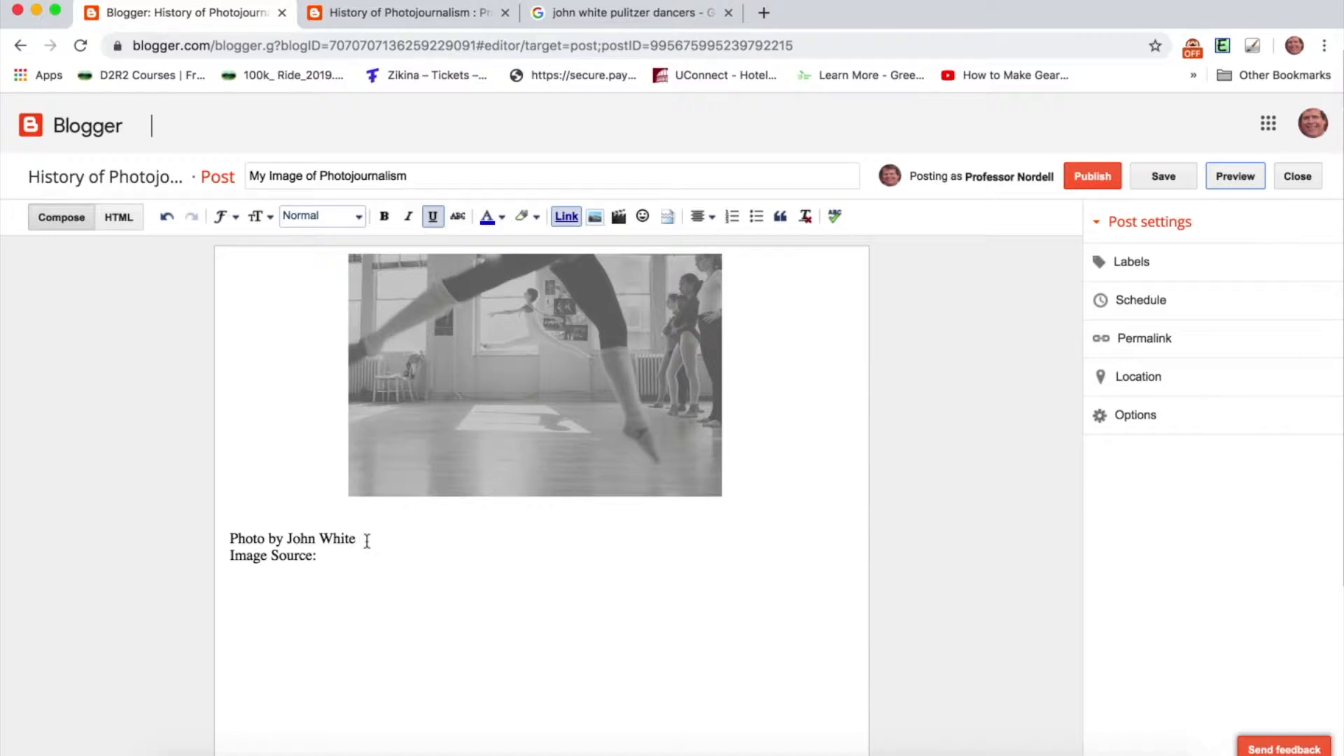
{"action": "left_click", "coordinate": [331, 557]}
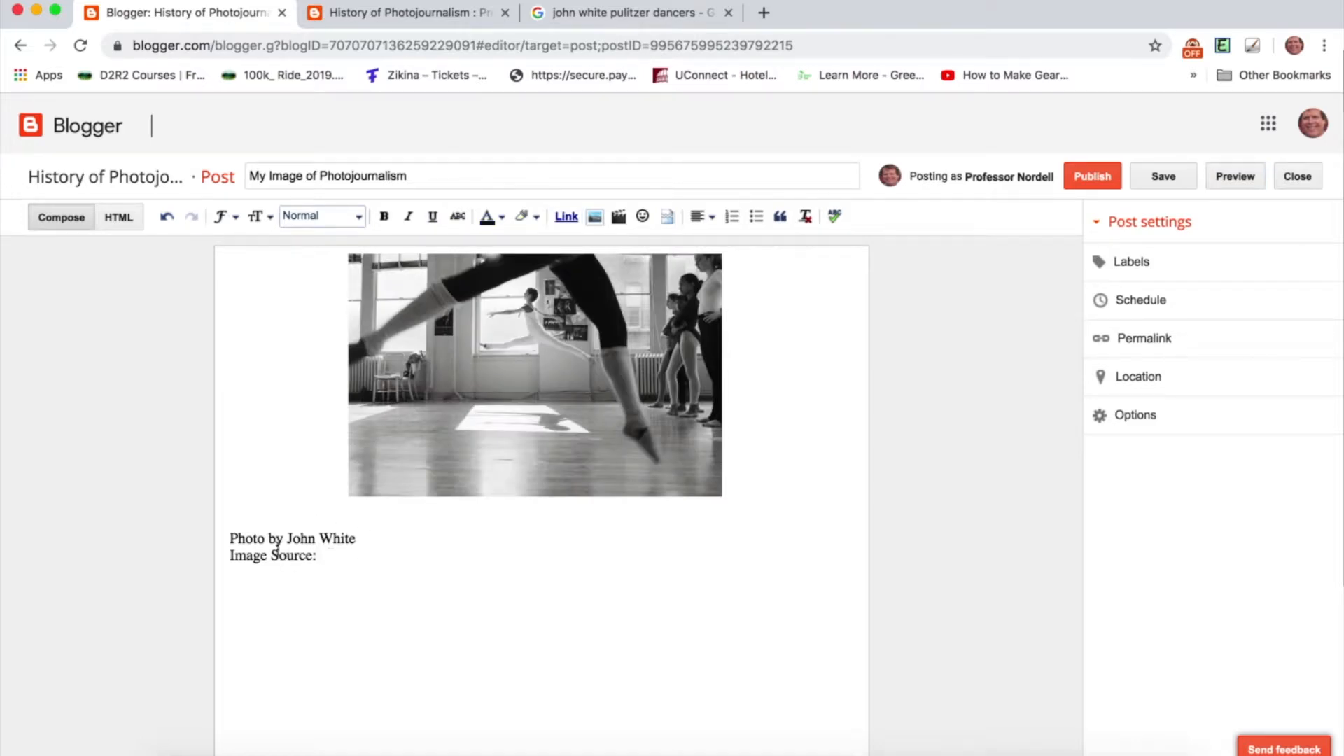
{"action": "scroll", "coordinate": [277, 549], "scroll_direction": "up", "scroll_amount": 5}
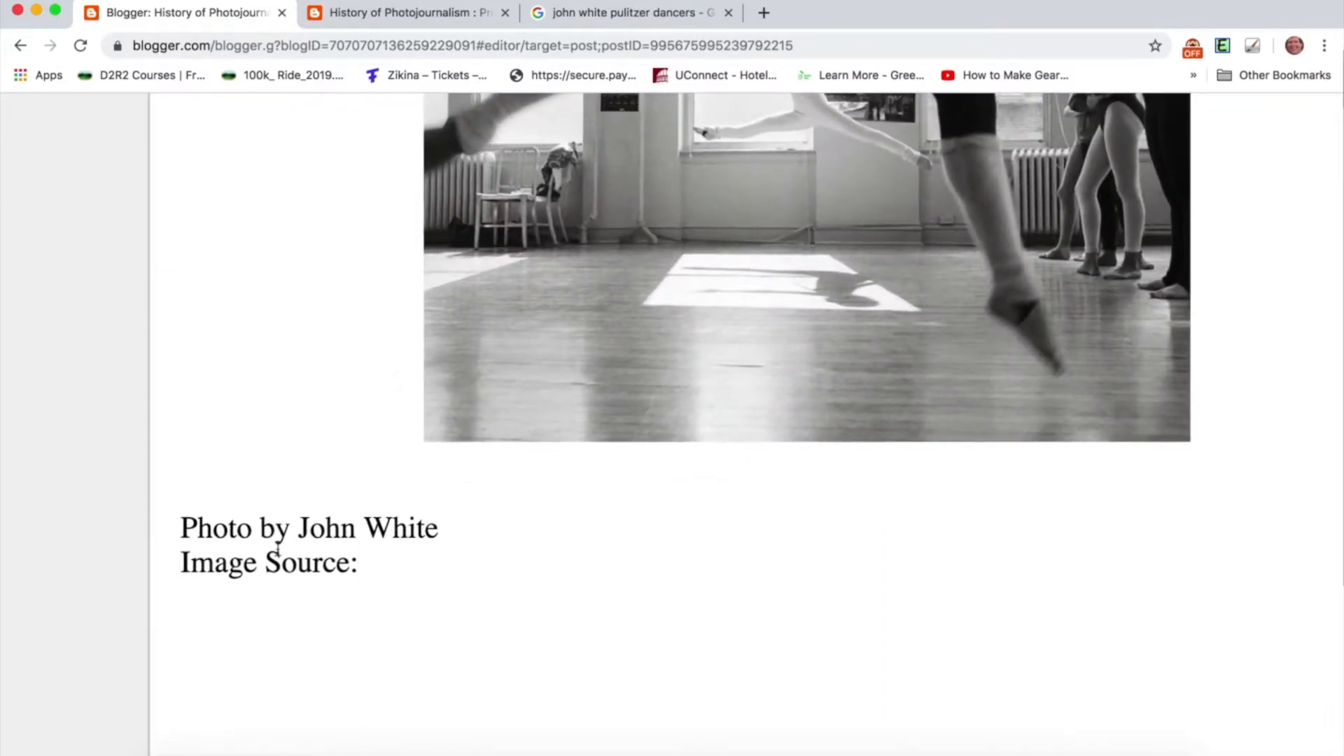
{"action": "scroll", "coordinate": [277, 549], "scroll_direction": "down", "scroll_amount": 5}
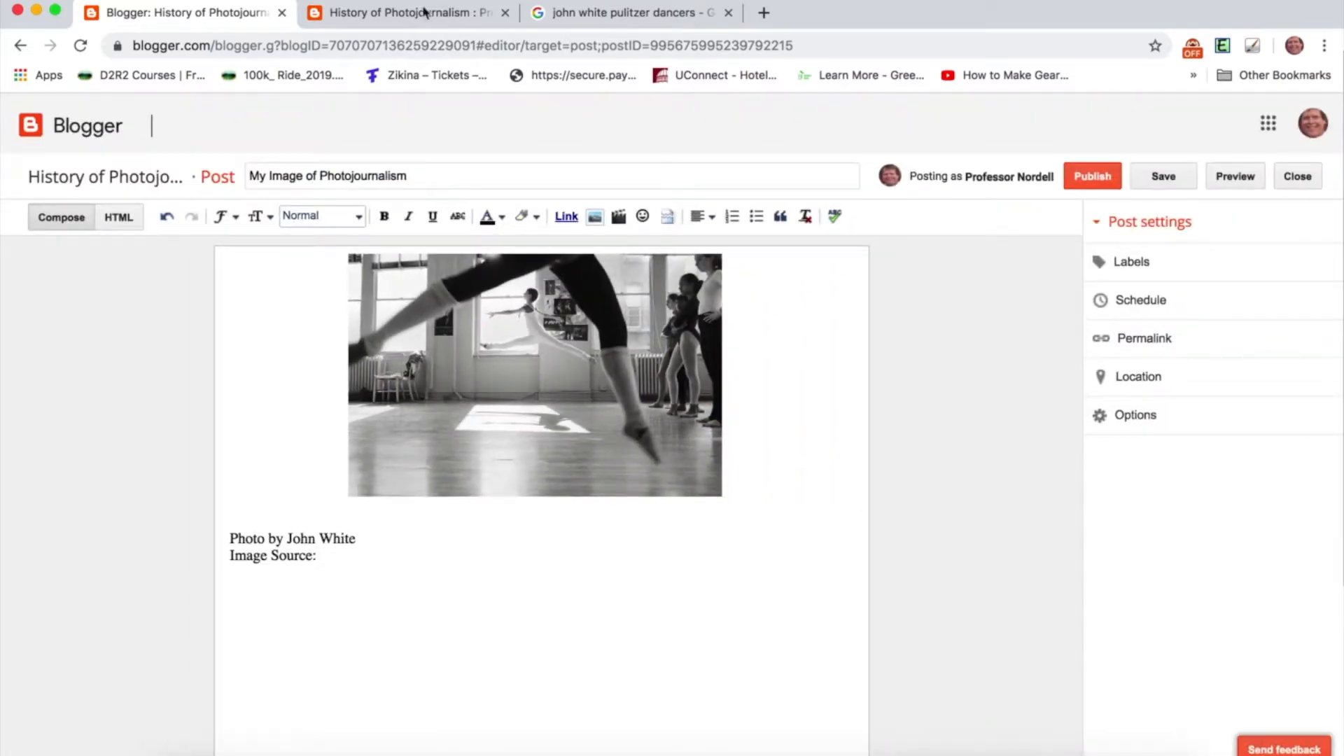
Return to the "john white pulitzer dancers" image results and open the NPR source page of the selected dancers photo.
{"action": "left_click", "coordinate": [633, 13]}
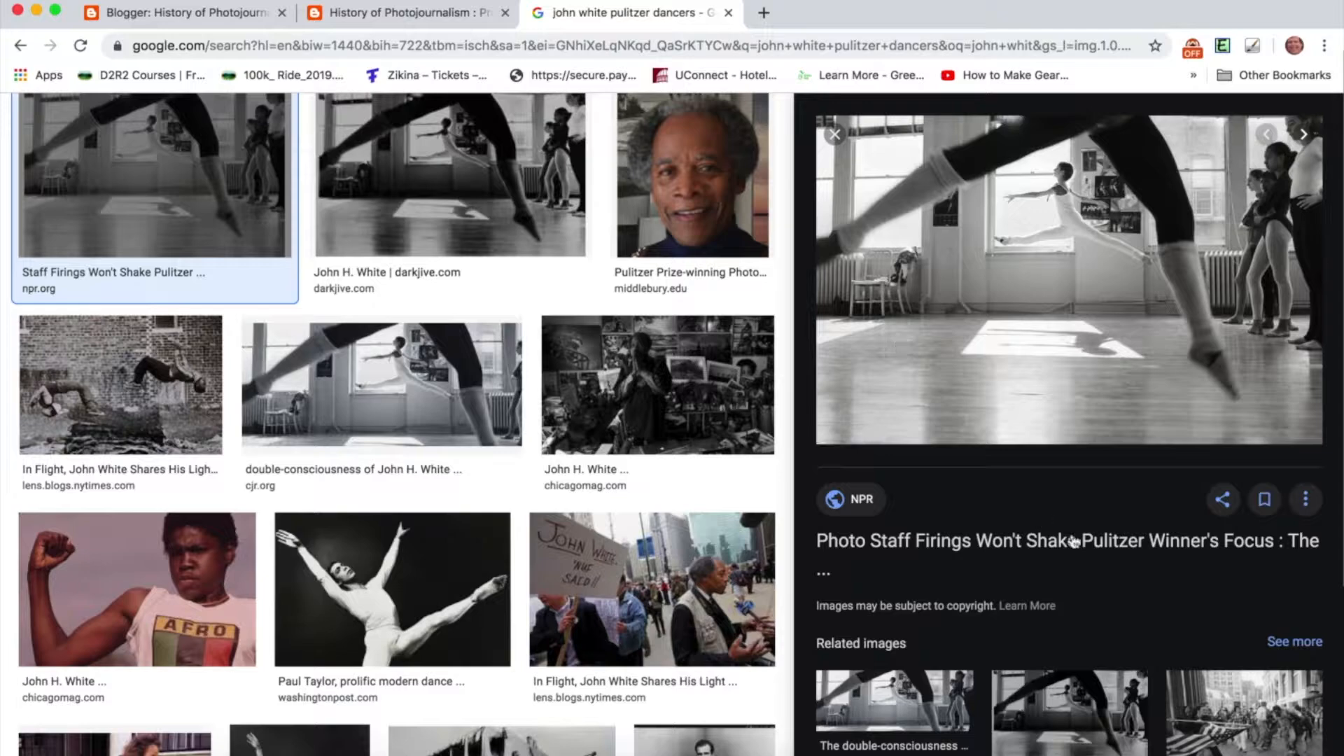
{"action": "scroll", "coordinate": [963, 471], "scroll_direction": "up", "scroll_amount": 5}
{"action": "scroll", "coordinate": [965, 470], "scroll_direction": "up", "scroll_amount": 2}
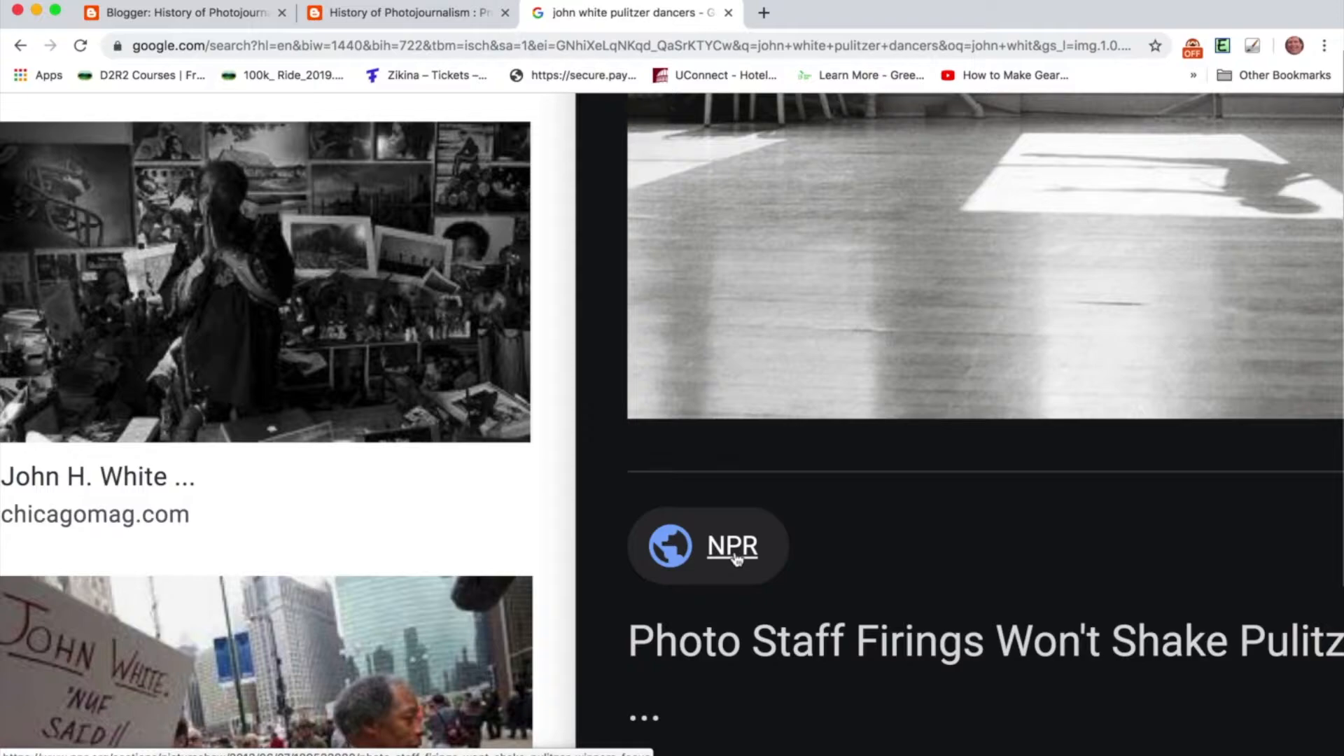
{"action": "scroll", "coordinate": [736, 558], "scroll_direction": "down", "scroll_amount": 7}
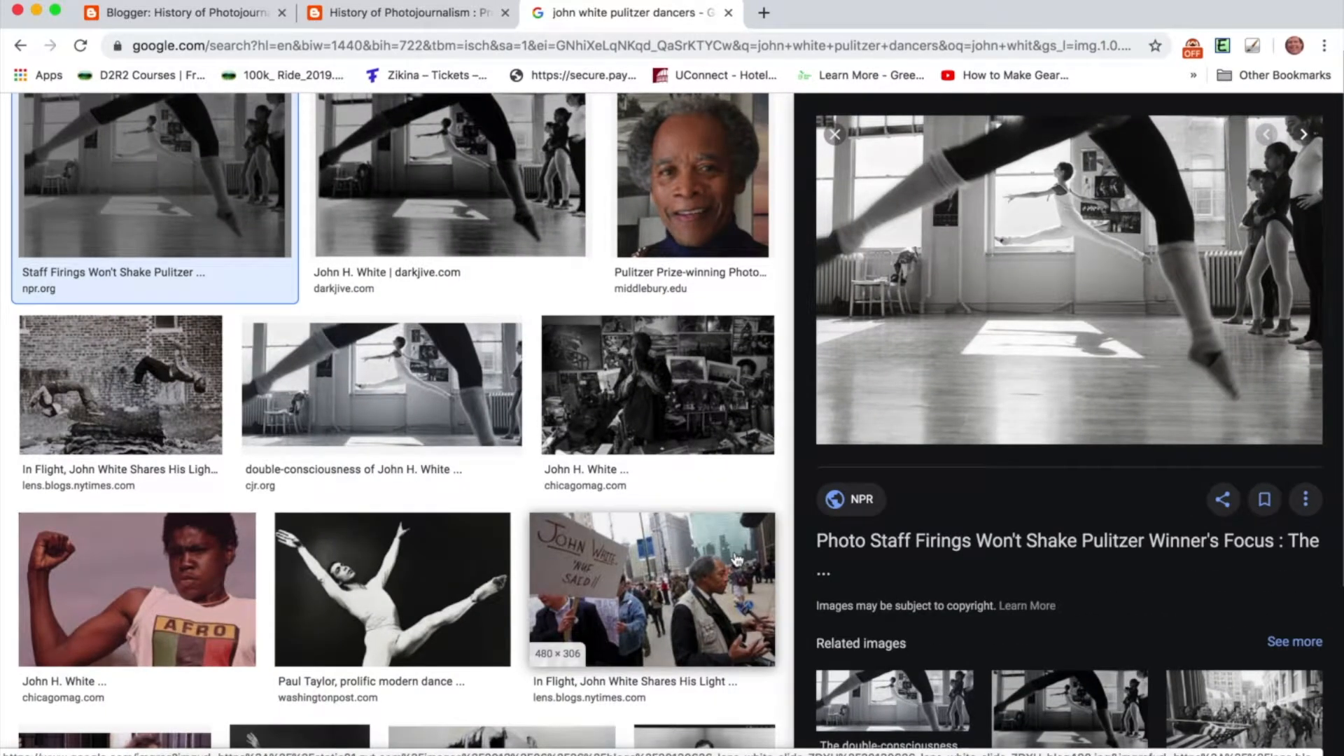
{"action": "left_click", "coordinate": [861, 507]}
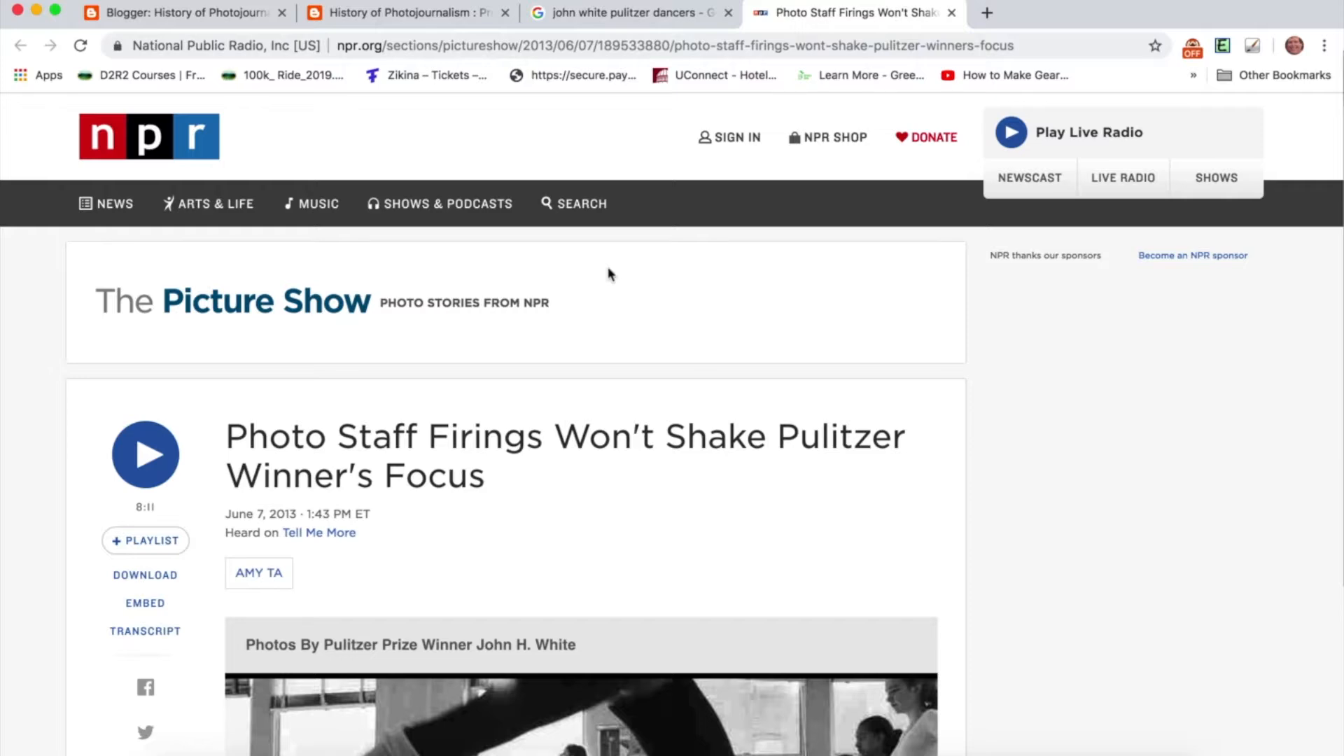
Look over the NPR article with the John H. White photos and copy the page's web address.
{"action": "scroll", "coordinate": [609, 273], "scroll_direction": "down", "scroll_amount": 5}
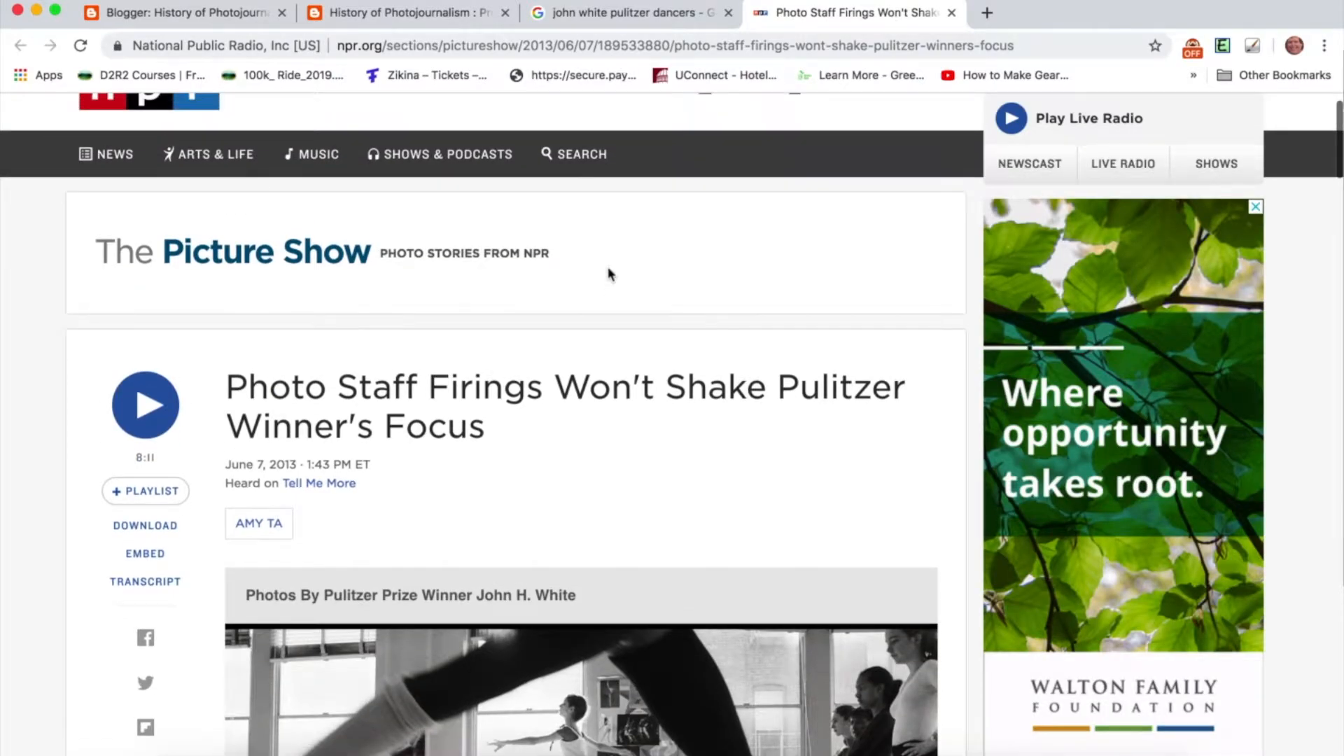
{"action": "scroll", "coordinate": [609, 273], "scroll_direction": "down", "scroll_amount": 5}
{"action": "scroll", "coordinate": [609, 275], "scroll_direction": "down", "scroll_amount": 2}
{"action": "scroll", "coordinate": [610, 273], "scroll_direction": "up", "scroll_amount": 8}
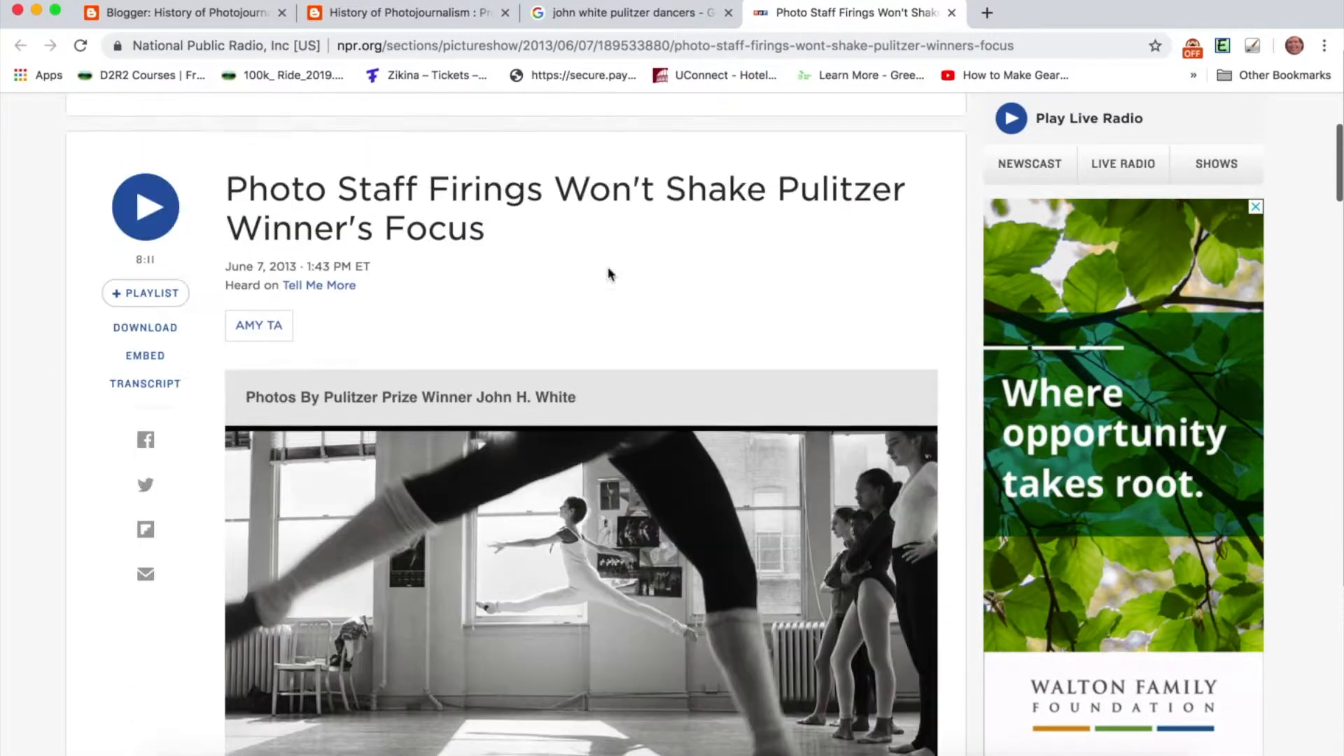
{"action": "left_click", "coordinate": [688, 44]}
{"action": "key", "text": "super+c"}
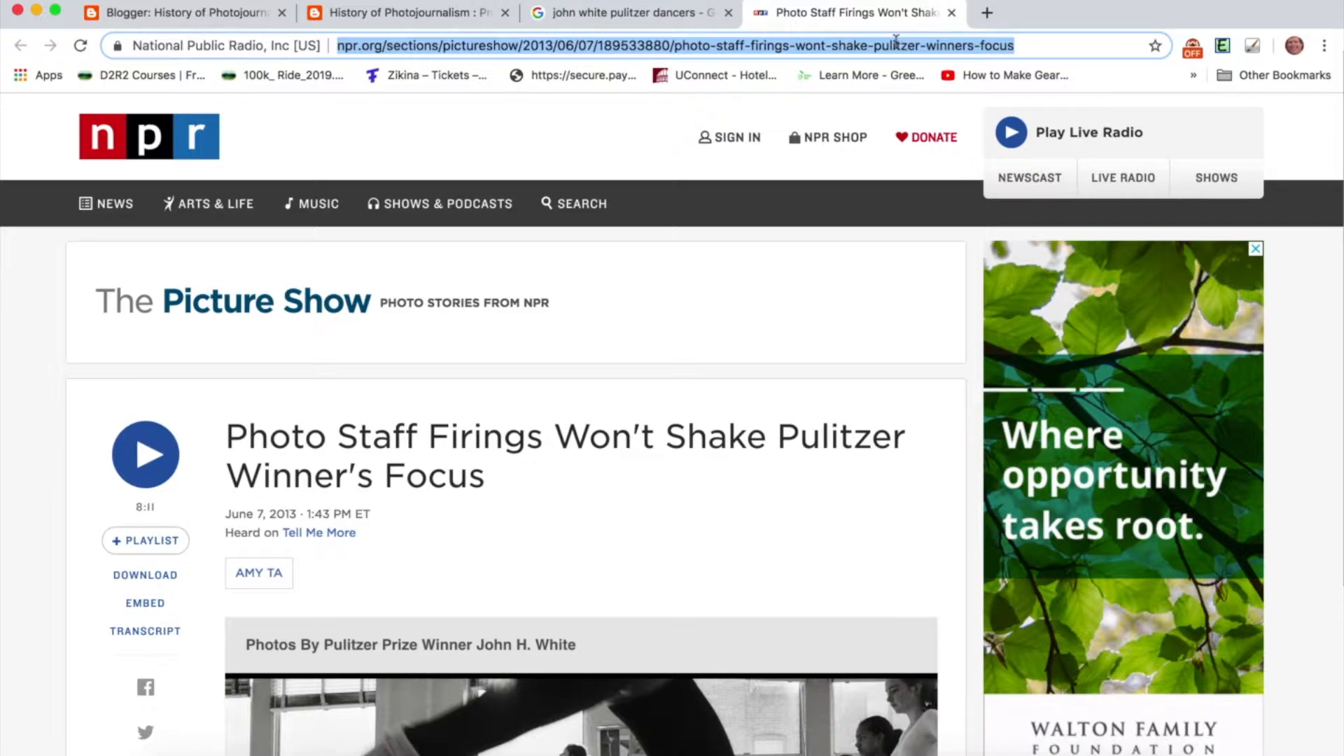
Return to the post editor and start a link after "Image Source:", entering the copied npr.org article address as its web address.
{"action": "left_click", "coordinate": [187, 17]}
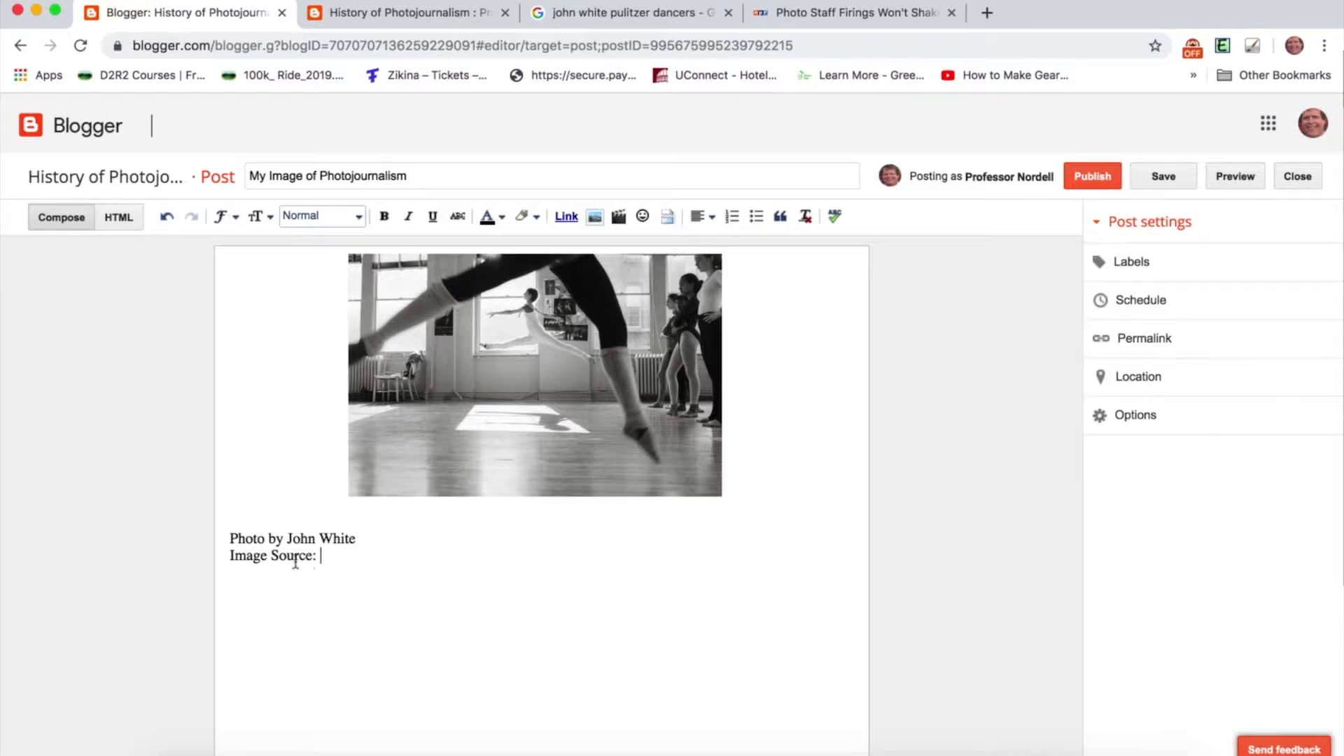
{"action": "left_click", "coordinate": [330, 554]}
{"action": "scroll", "coordinate": [561, 184], "scroll_direction": "up", "scroll_amount": 5}
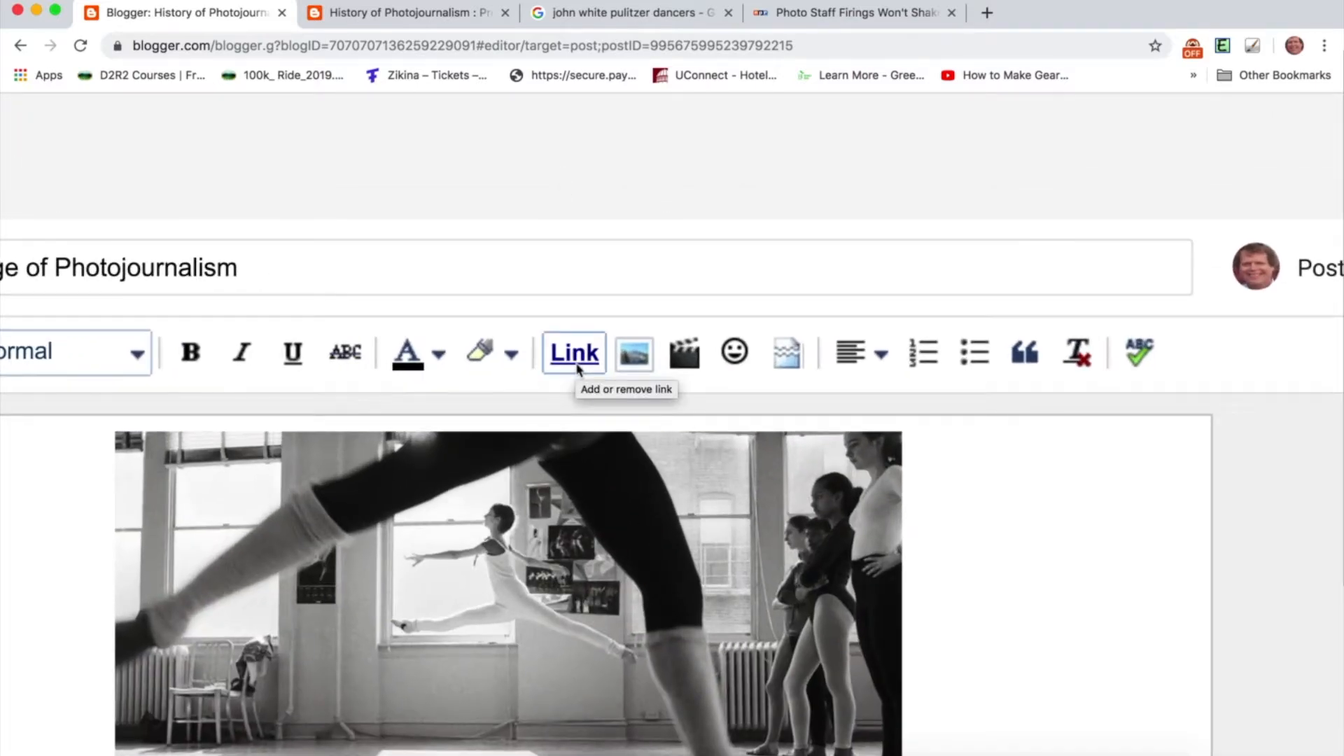
{"action": "scroll", "coordinate": [578, 368], "scroll_direction": "down", "scroll_amount": 5}
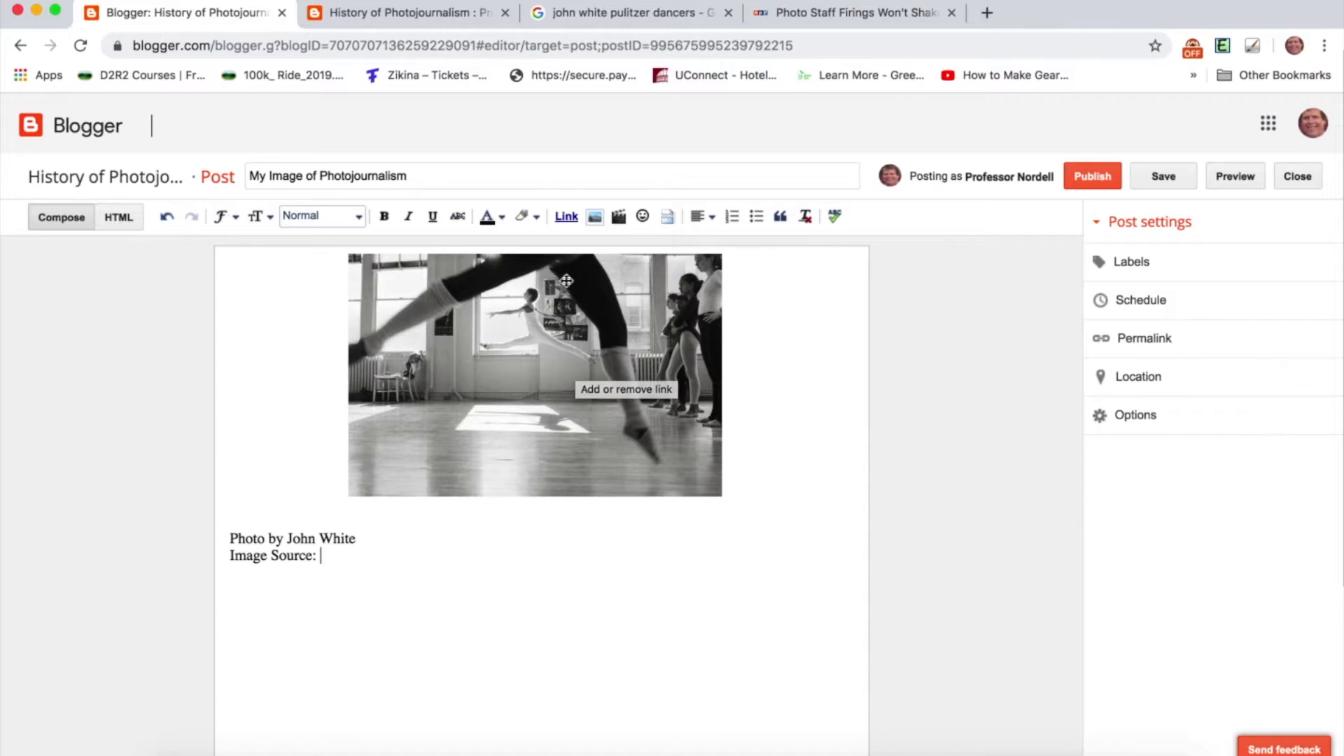
{"action": "left_click", "coordinate": [567, 217]}
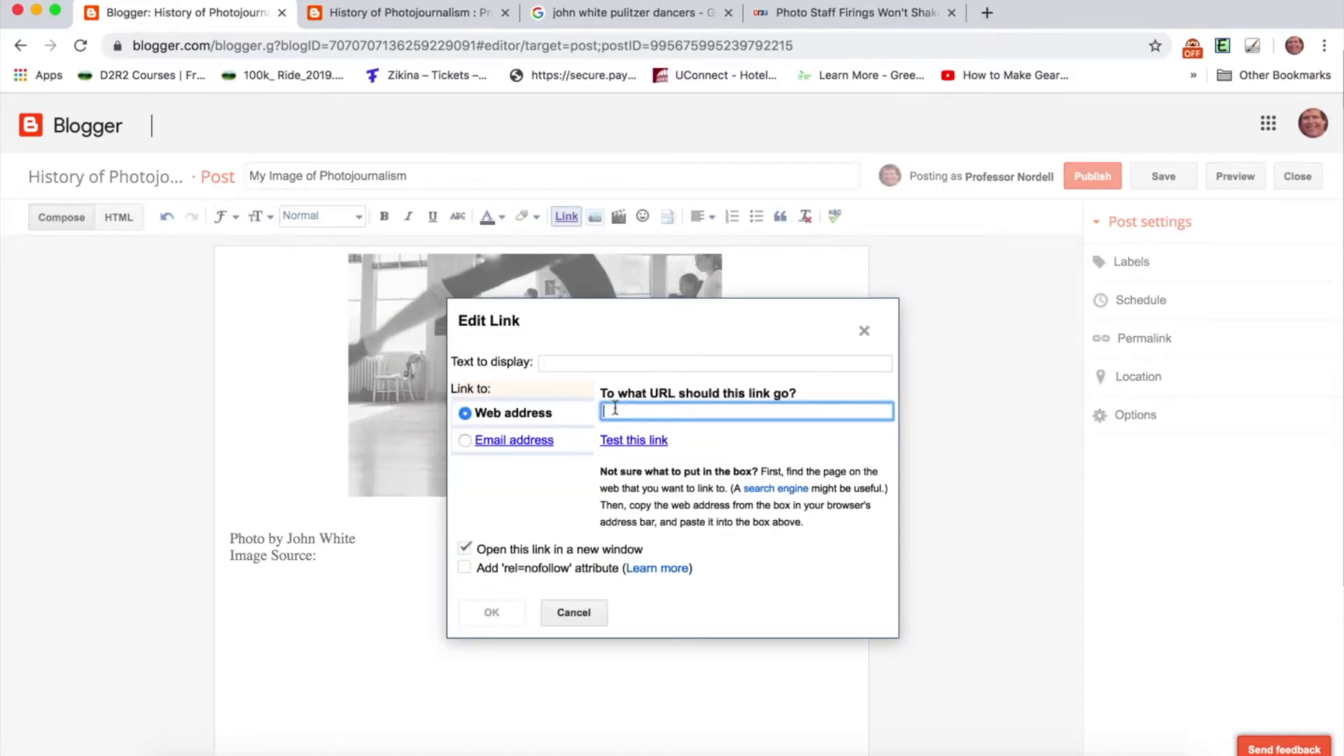
{"action": "key", "text": "super+v"}
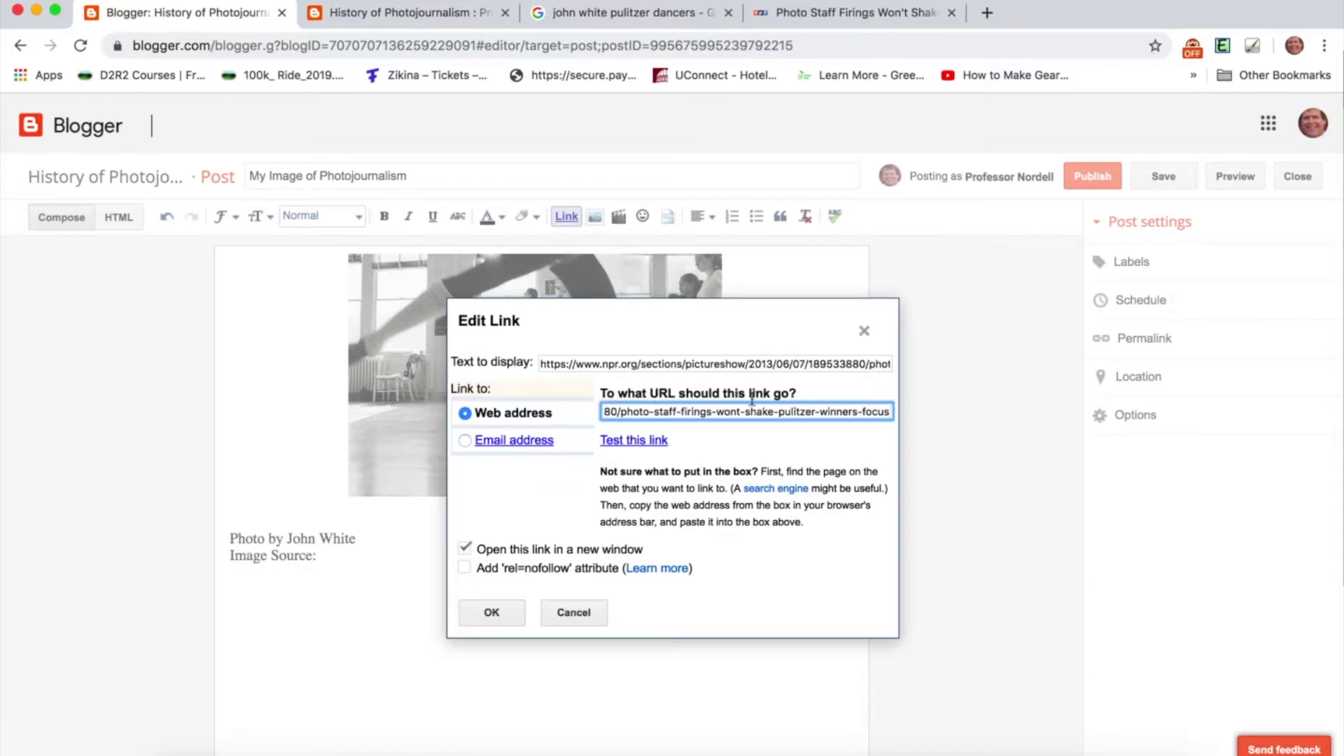
Test the link to the NPR article, close the test window and check the link options.
{"action": "left_click", "coordinate": [643, 442]}
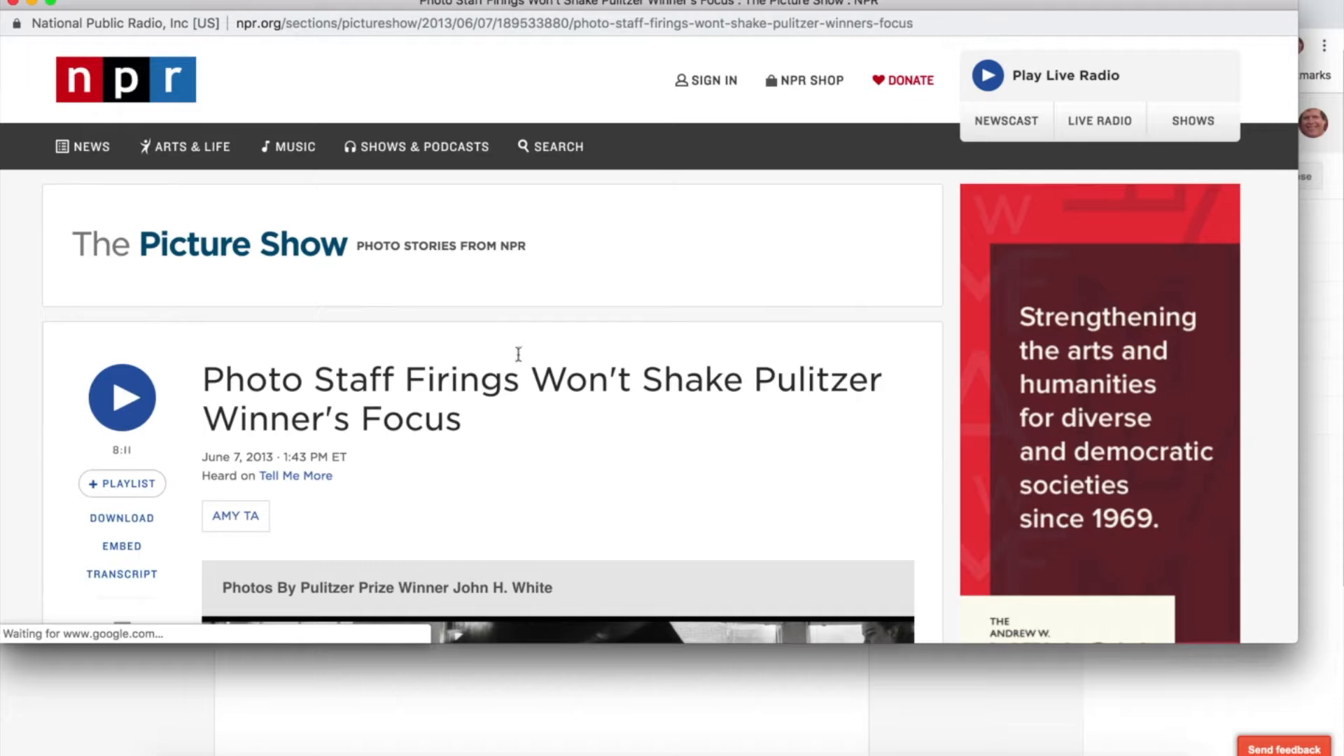
{"action": "scroll", "coordinate": [352, 345], "scroll_direction": "down", "scroll_amount": 3}
{"action": "scroll", "coordinate": [353, 342], "scroll_direction": "up", "scroll_amount": 2}
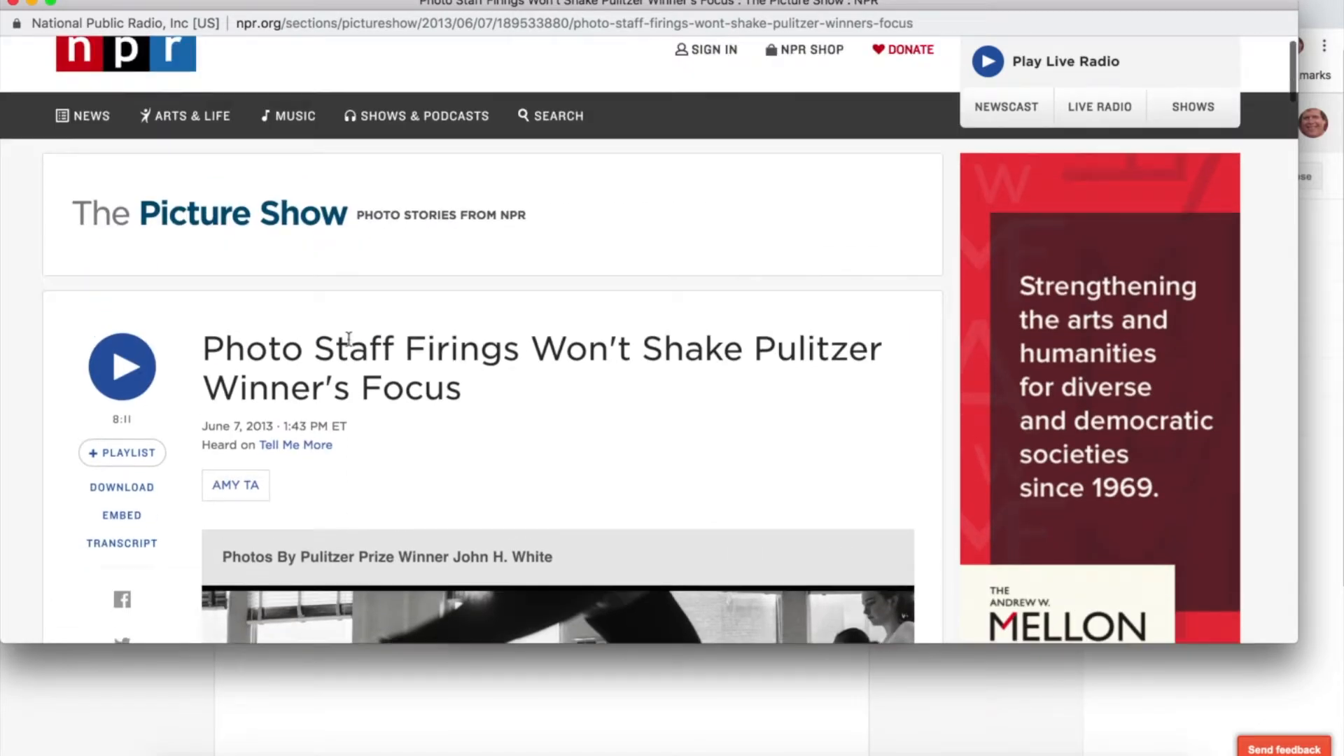
{"action": "scroll", "coordinate": [109, 198], "scroll_direction": "up", "scroll_amount": 1}
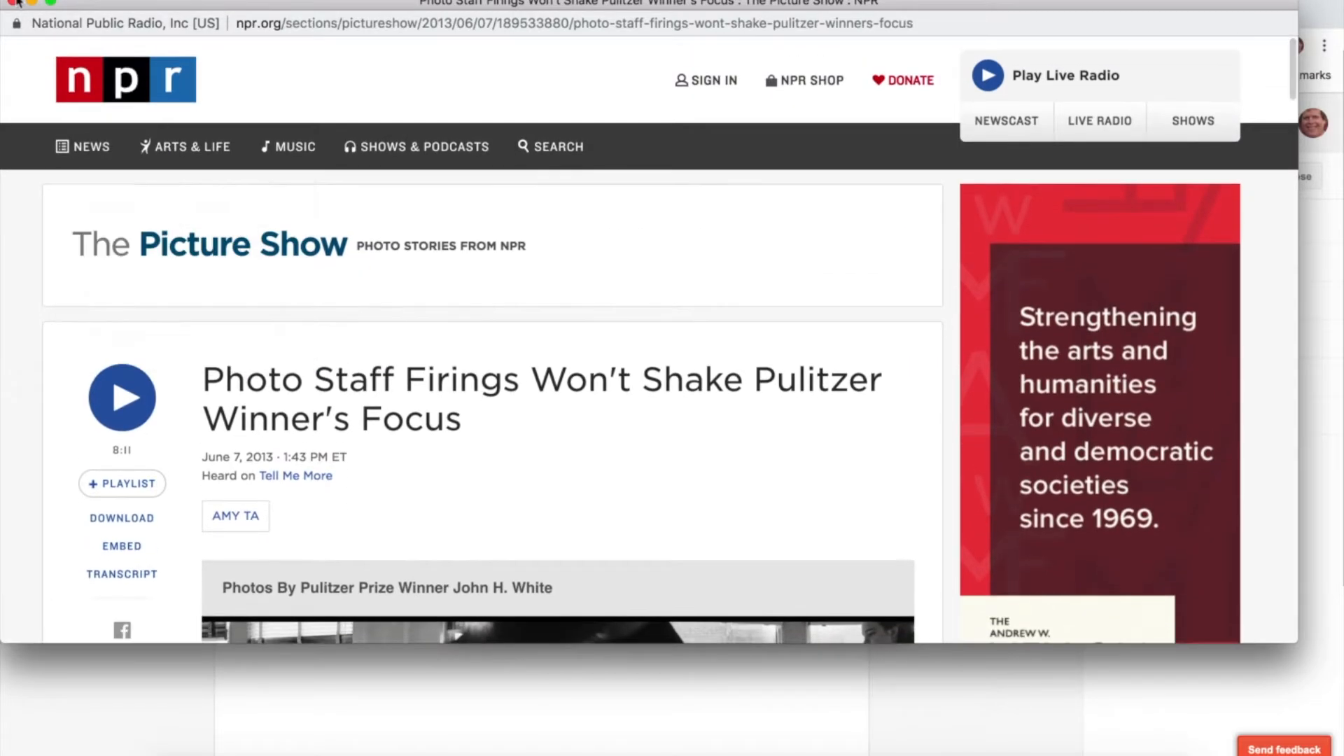
{"action": "left_click", "coordinate": [15, 3]}
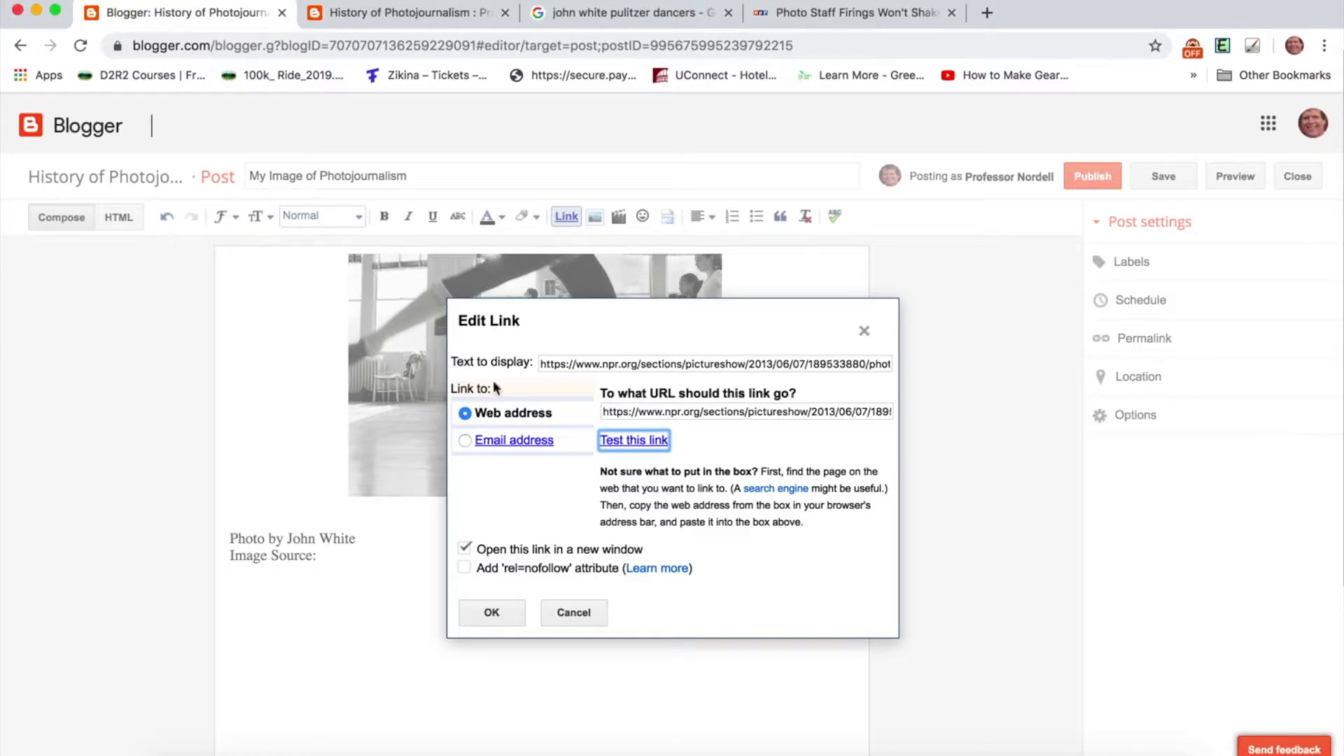
{"action": "scroll", "coordinate": [511, 525], "scroll_direction": "up", "scroll_amount": 5}
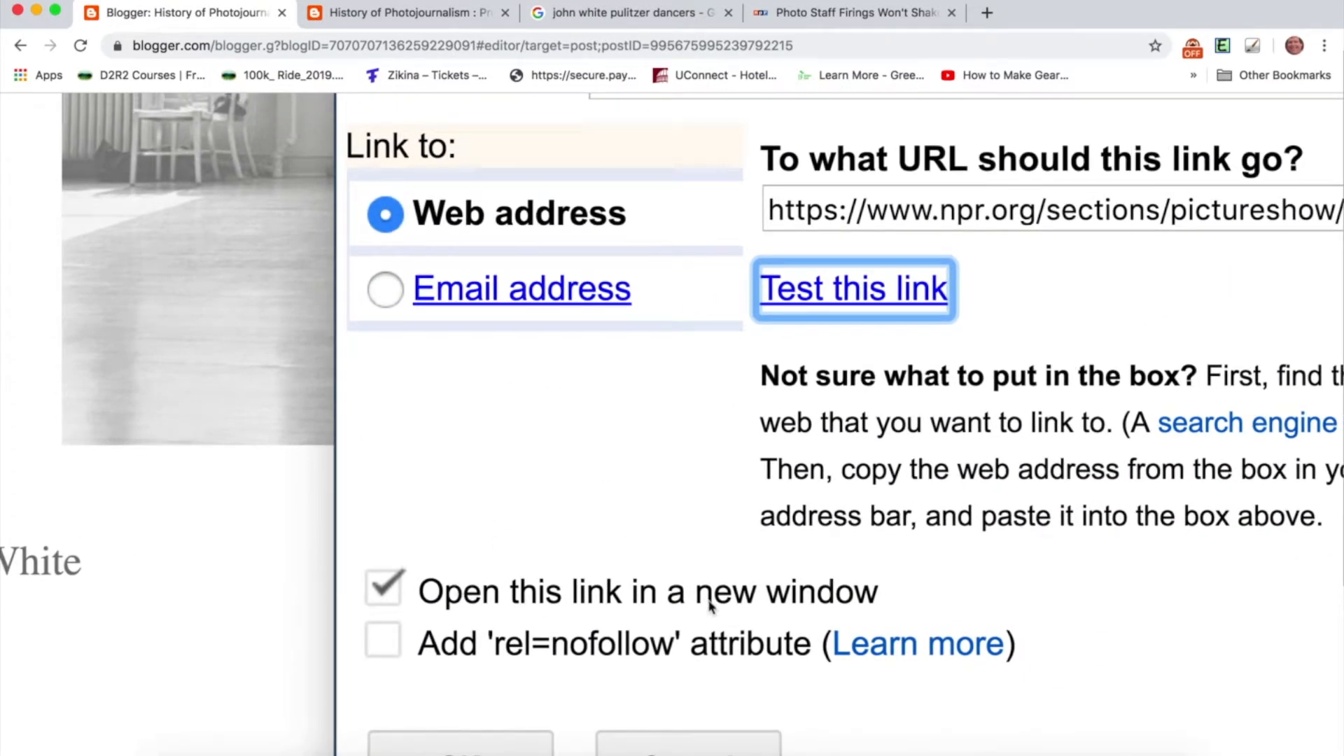
Keep the NPR link set to open in a new window, test it again and insert it after "Image Source:".
{"action": "left_click", "coordinate": [390, 594]}
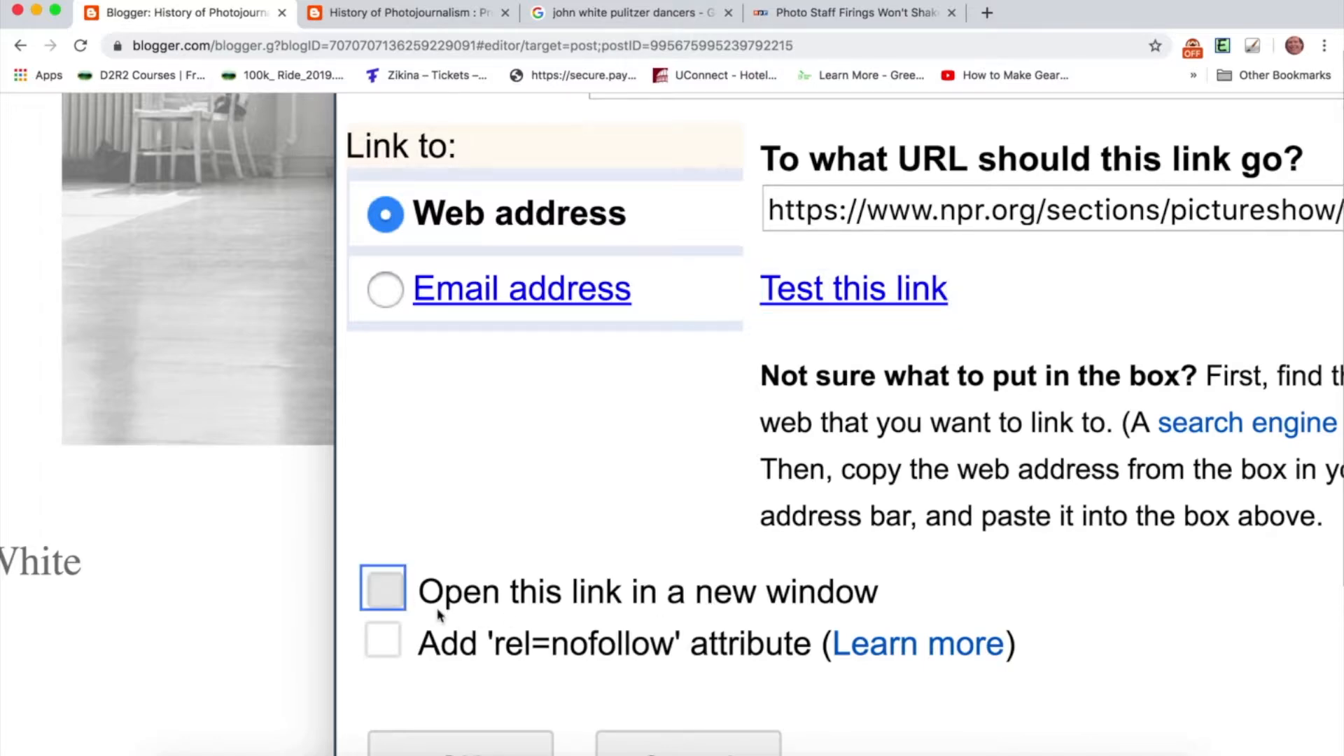
{"action": "left_click", "coordinate": [389, 602]}
{"action": "key", "text": "super+0"}
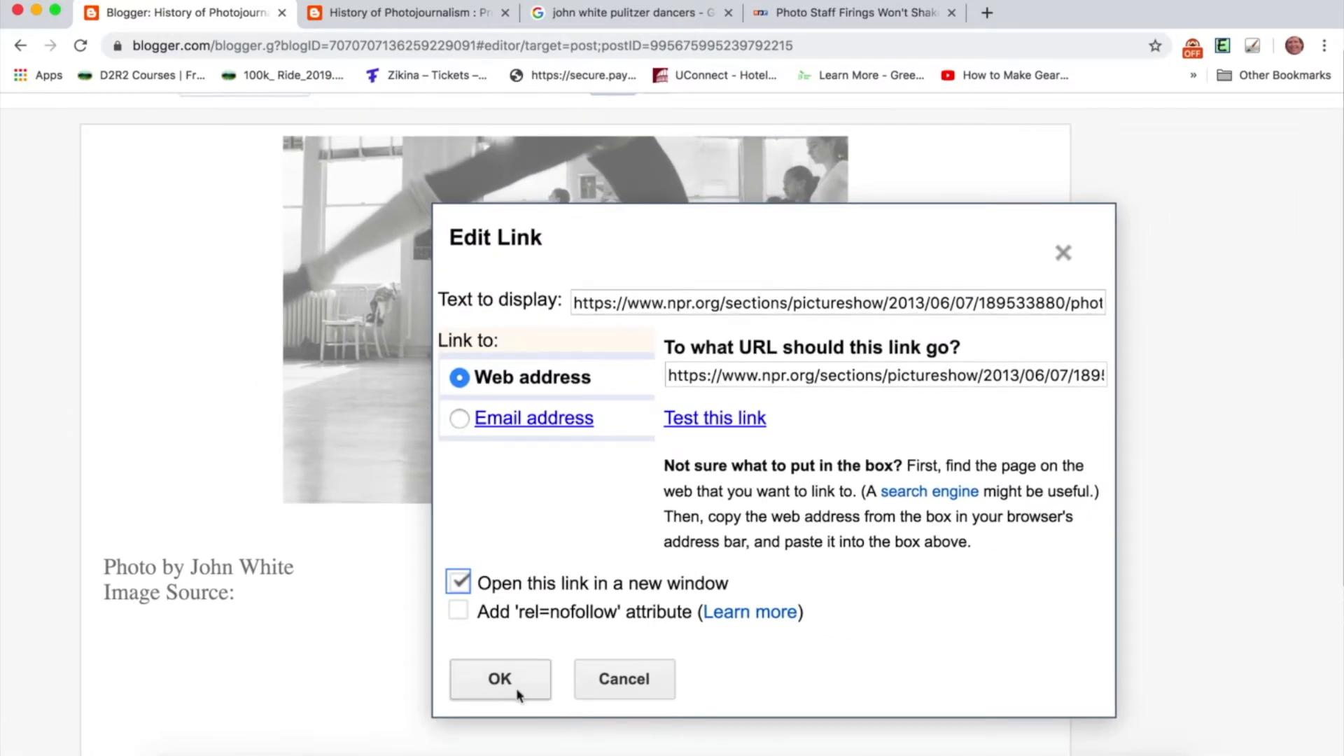
{"action": "left_click", "coordinate": [709, 420]}
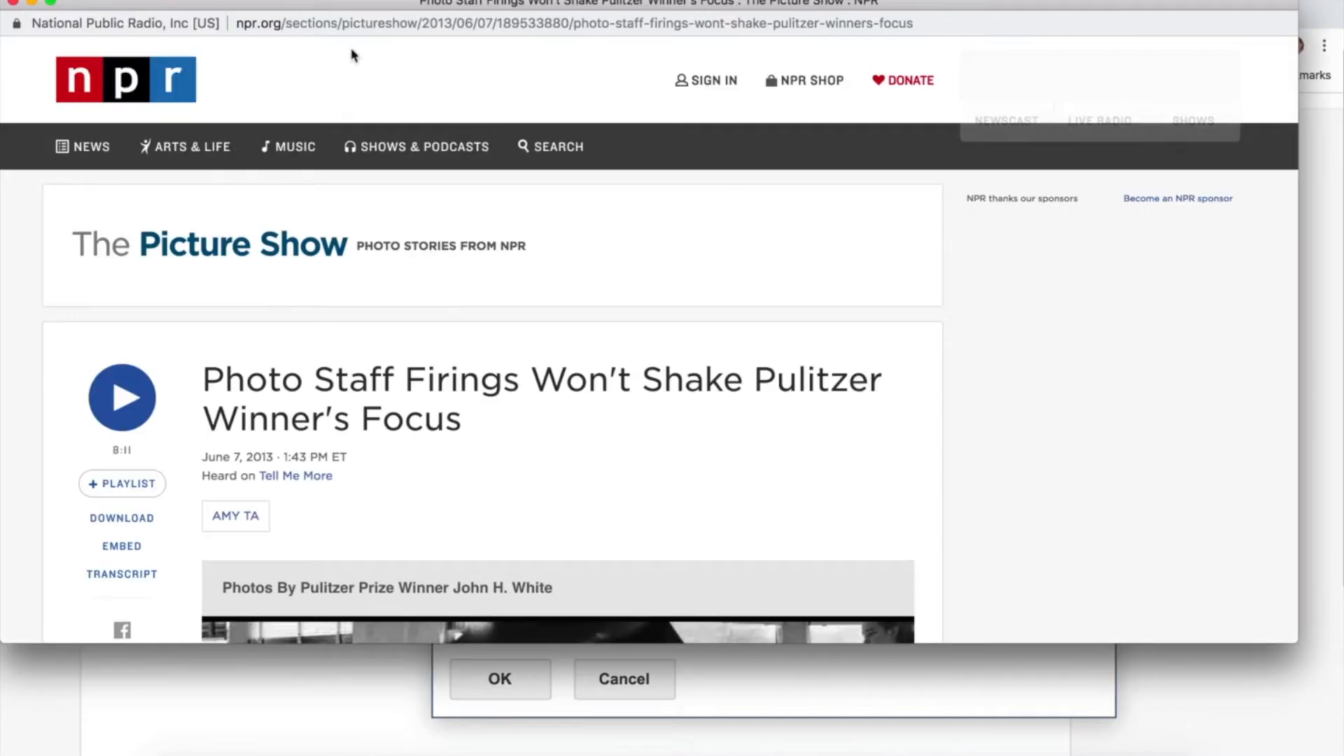
{"action": "left_click", "coordinate": [13, 4]}
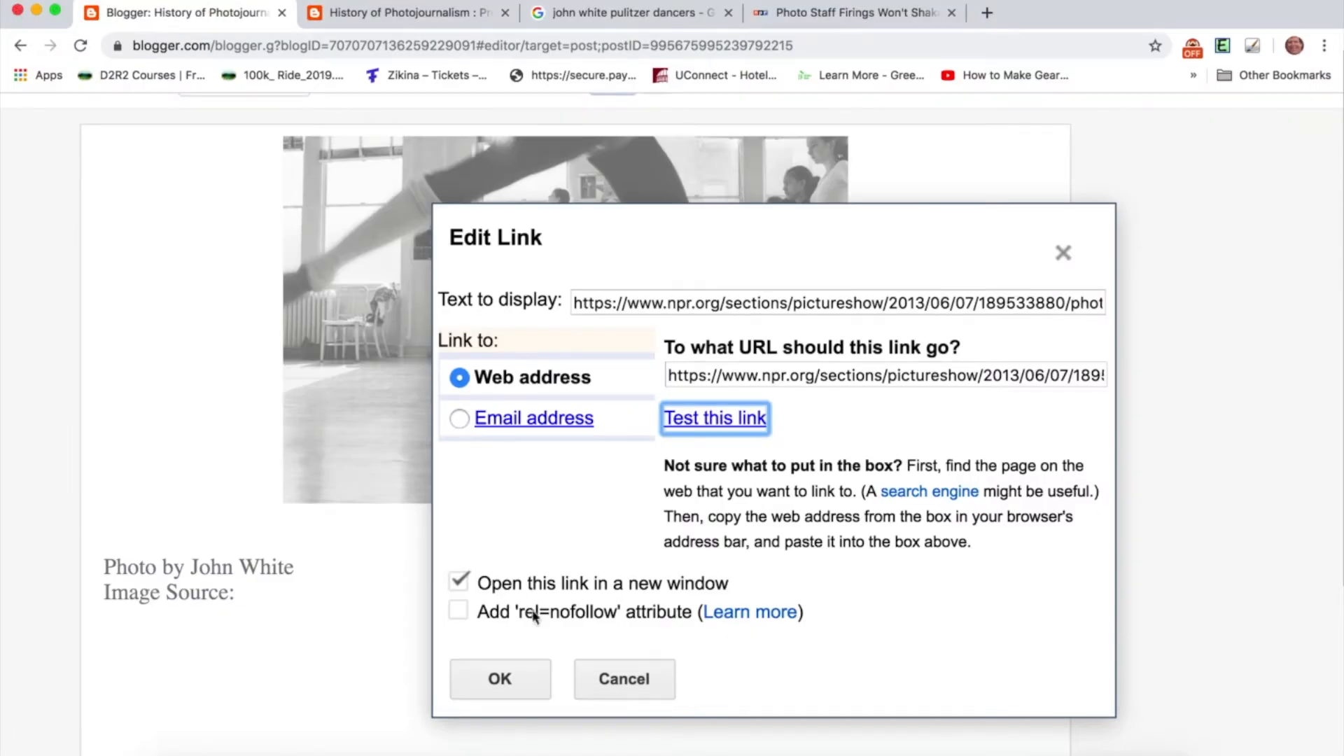
{"action": "left_click", "coordinate": [500, 679]}
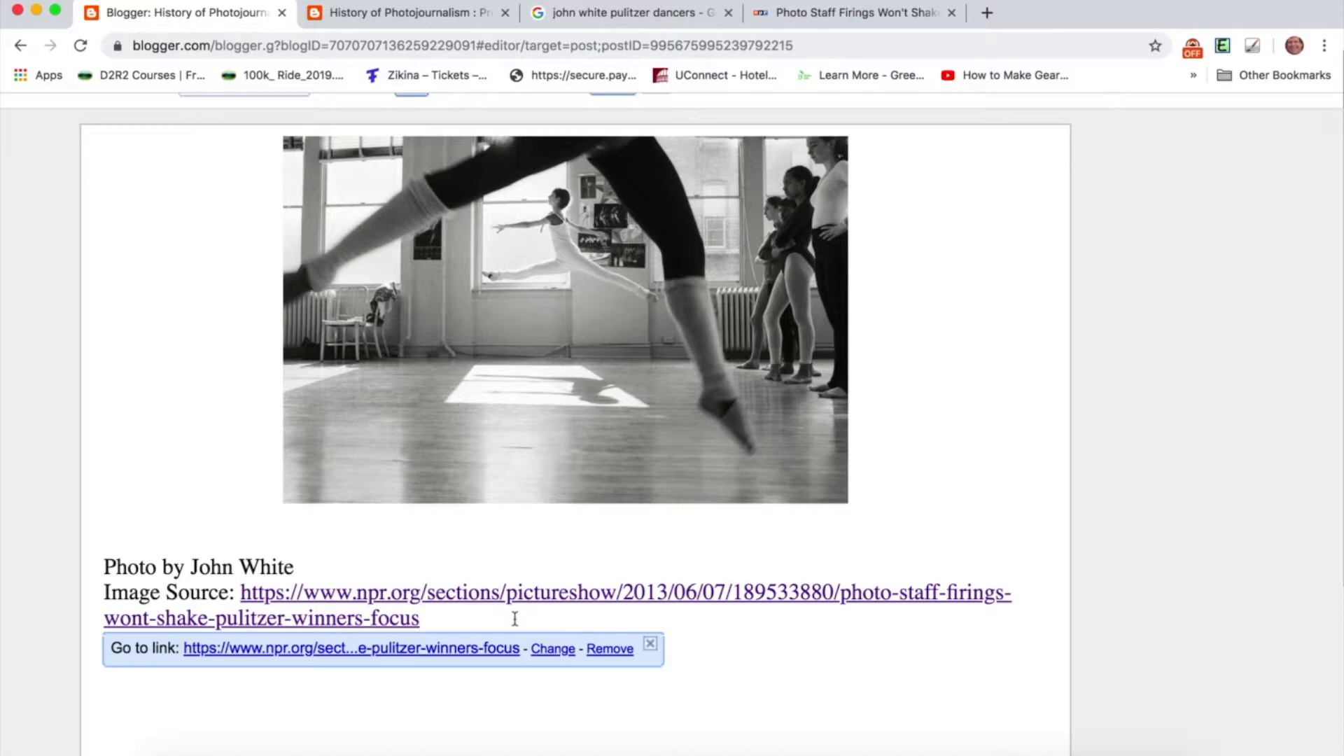
{"action": "left_click", "coordinate": [515, 618]}
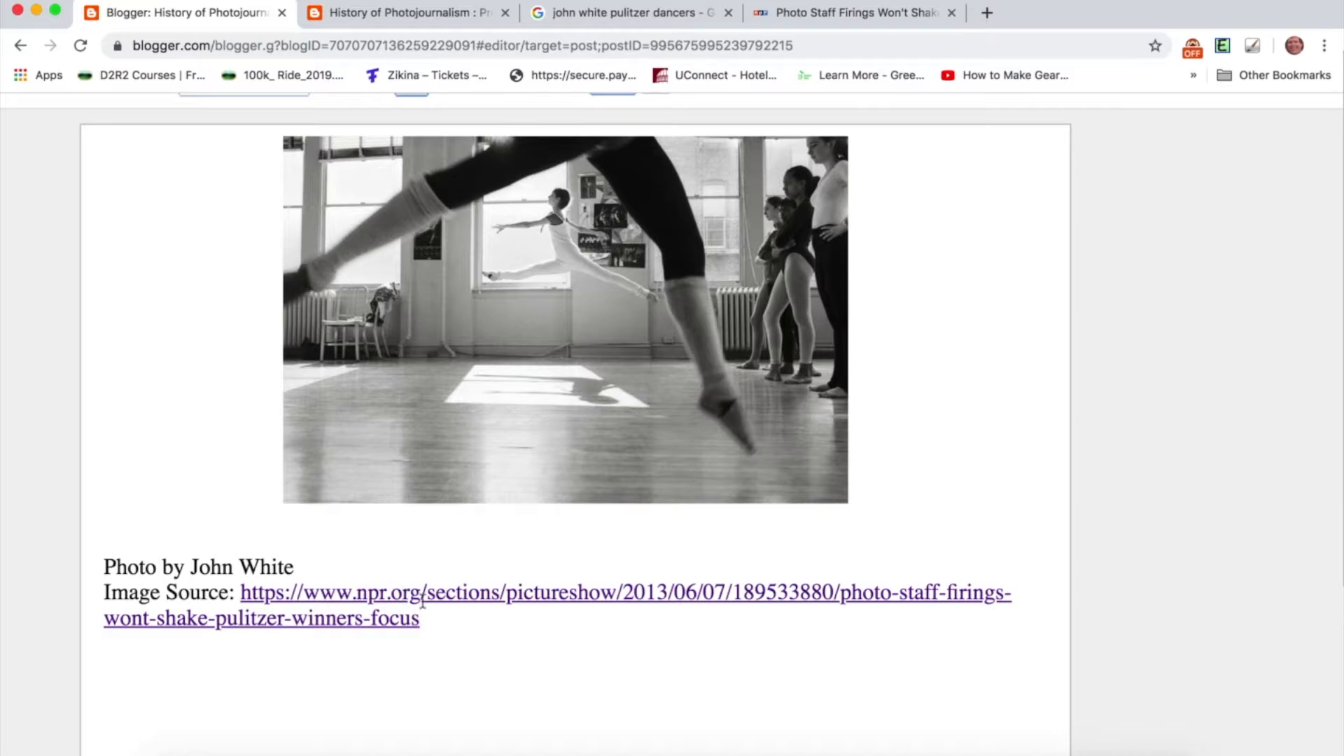
Publish the "My Image of Photojournalism" post and view its live page from the list of posts.
{"action": "scroll", "coordinate": [422, 602], "scroll_direction": "down", "scroll_amount": 5}
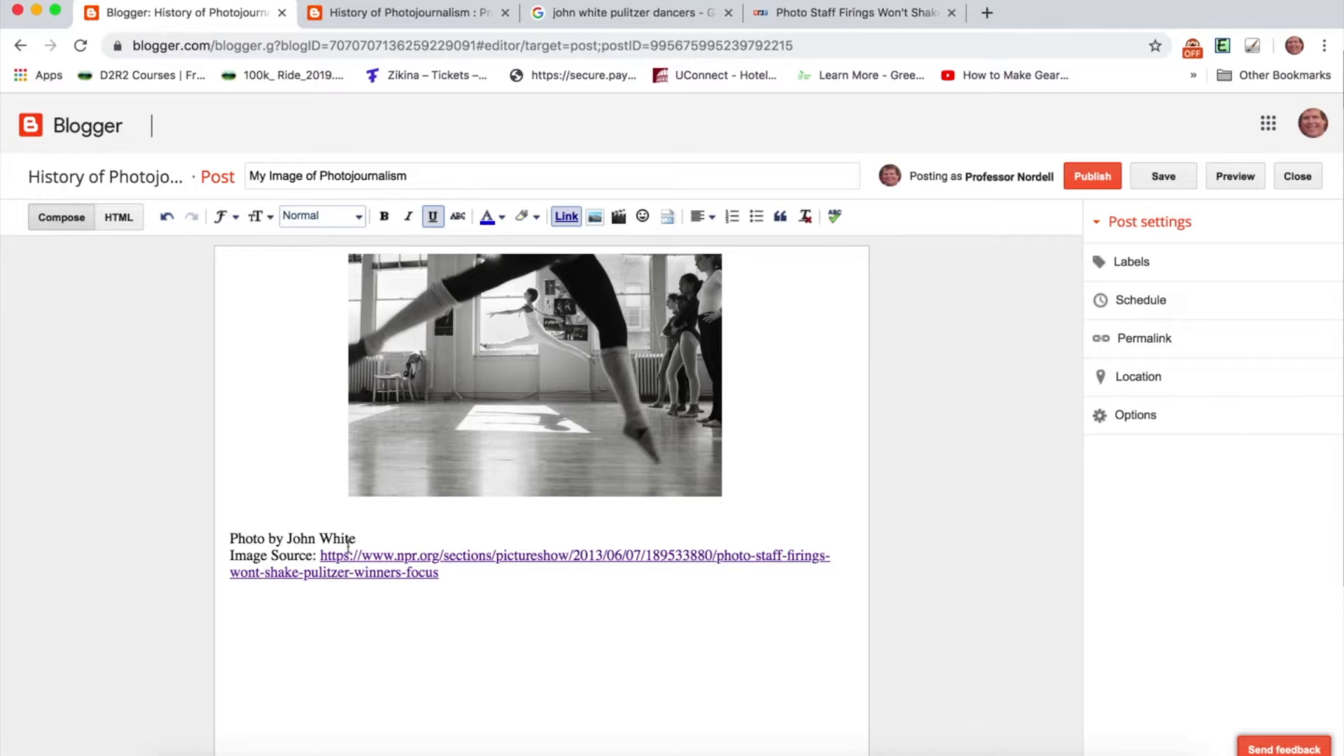
{"action": "left_click", "coordinate": [1089, 181]}
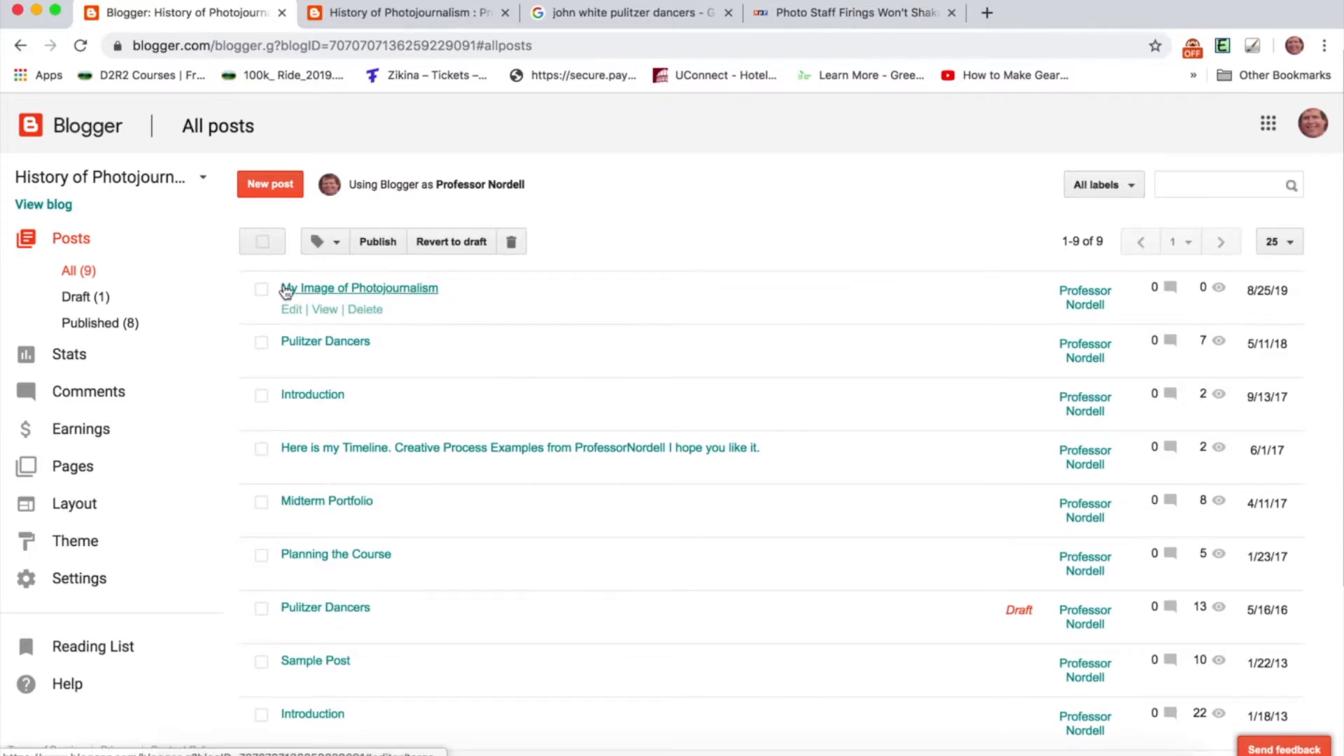
{"action": "scroll", "coordinate": [286, 291], "scroll_direction": "up", "scroll_amount": 5}
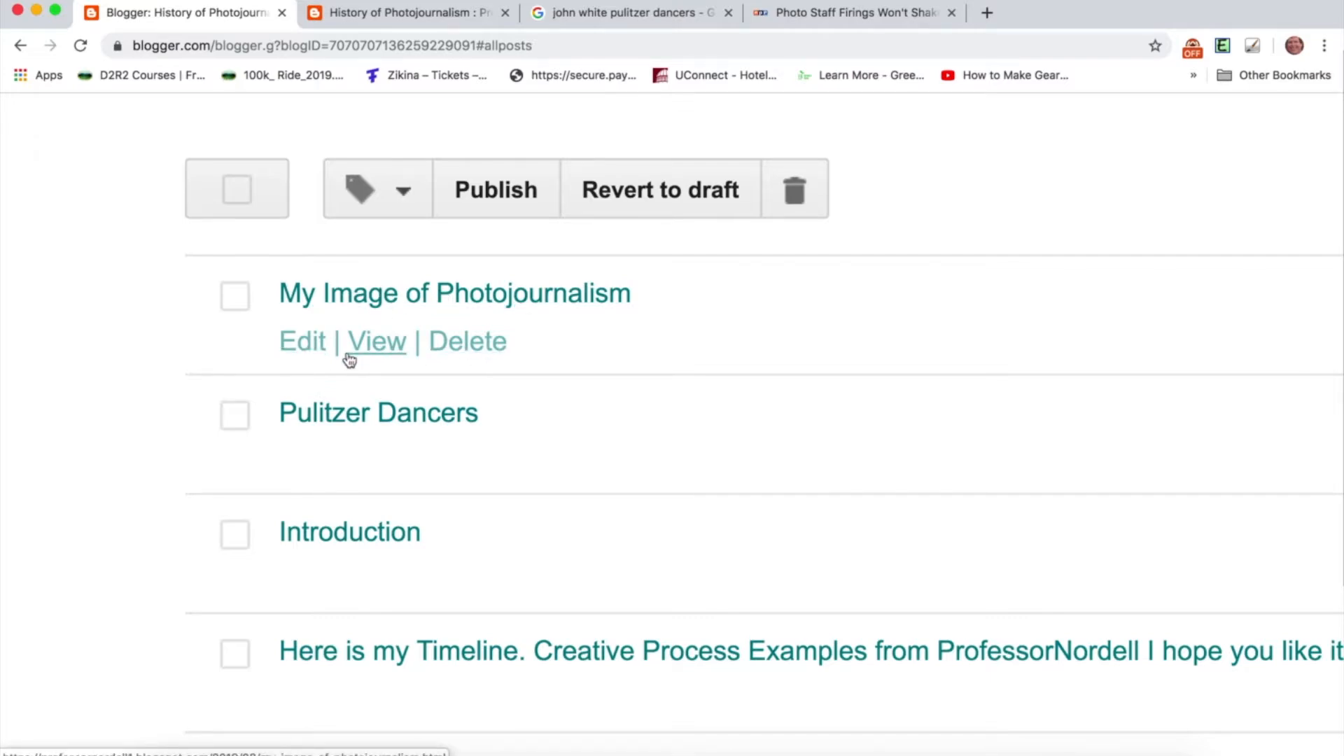
{"action": "scroll", "coordinate": [350, 359], "scroll_direction": "down", "scroll_amount": 5}
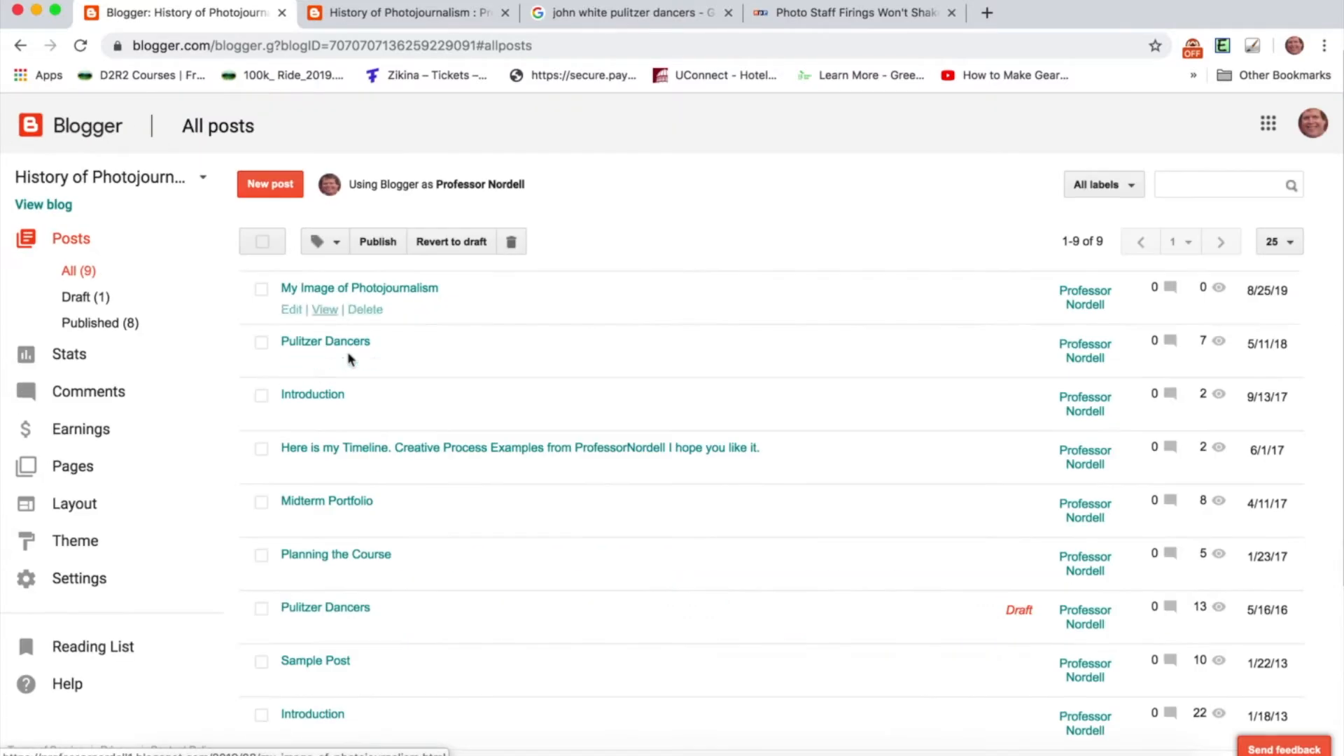
{"action": "left_click", "coordinate": [324, 311]}
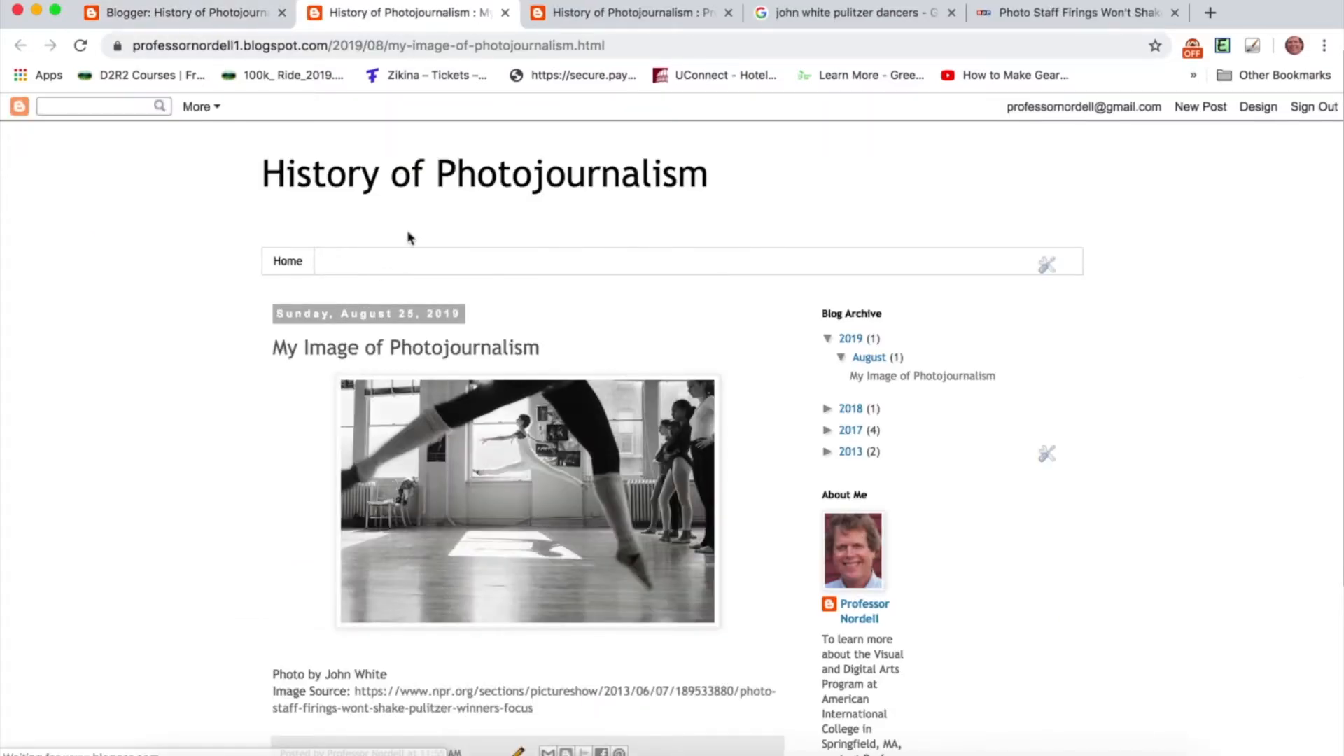
Check the published post, follow its image source link to the NPR article and return to the post.
{"action": "scroll", "coordinate": [382, 389], "scroll_direction": "down", "scroll_amount": 3}
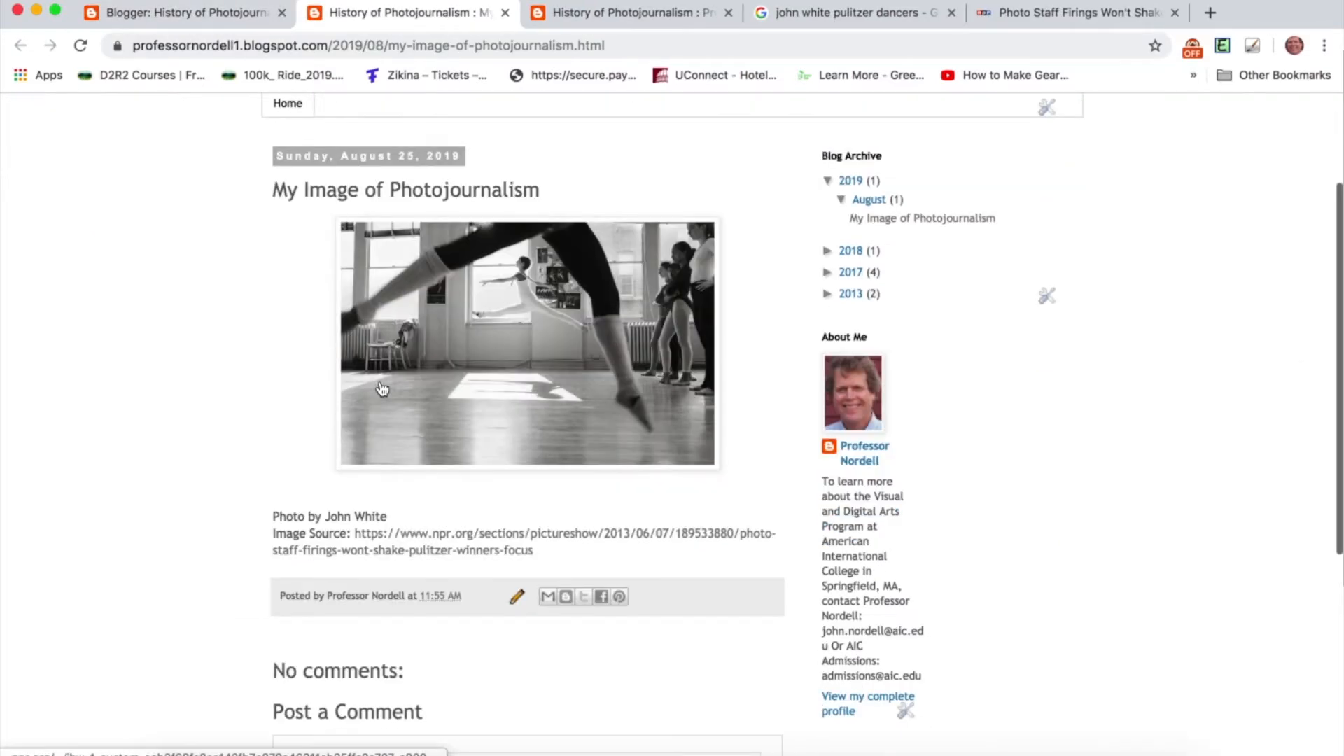
{"action": "left_click", "coordinate": [452, 539]}
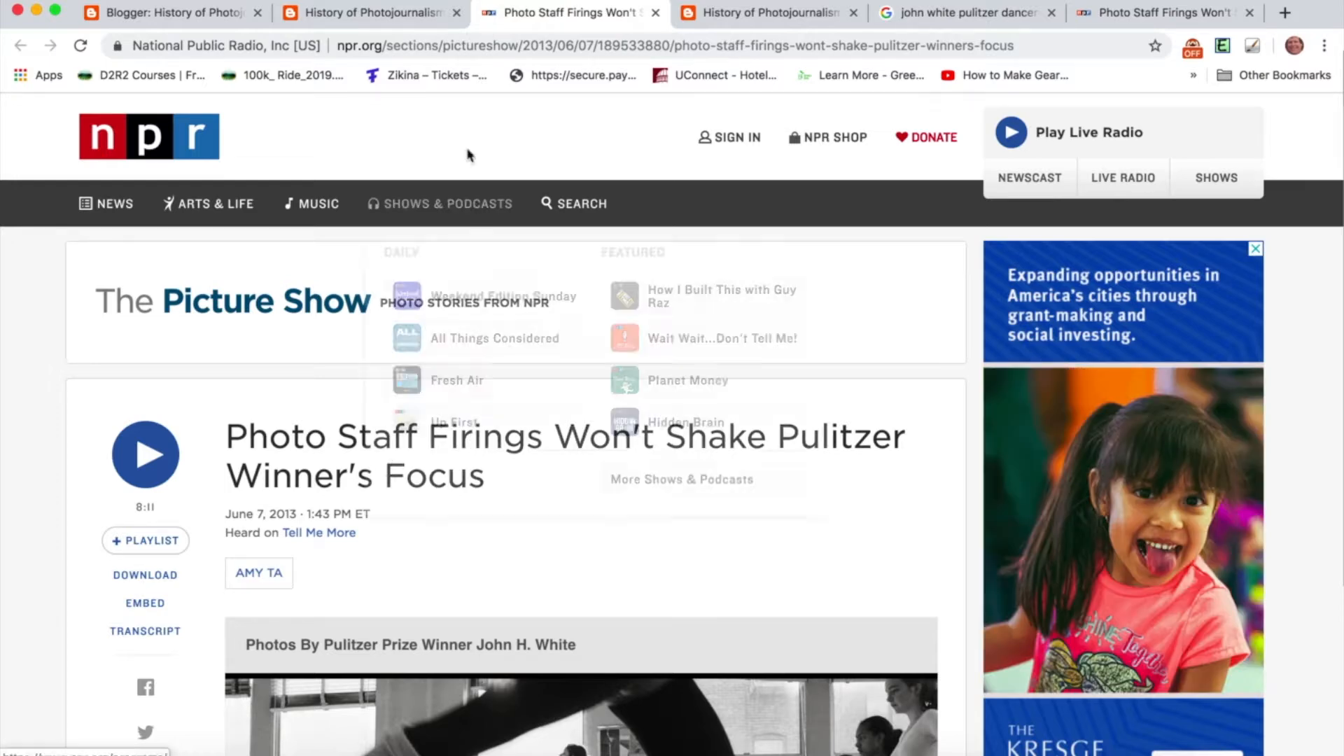
{"action": "left_click", "coordinate": [395, 21]}
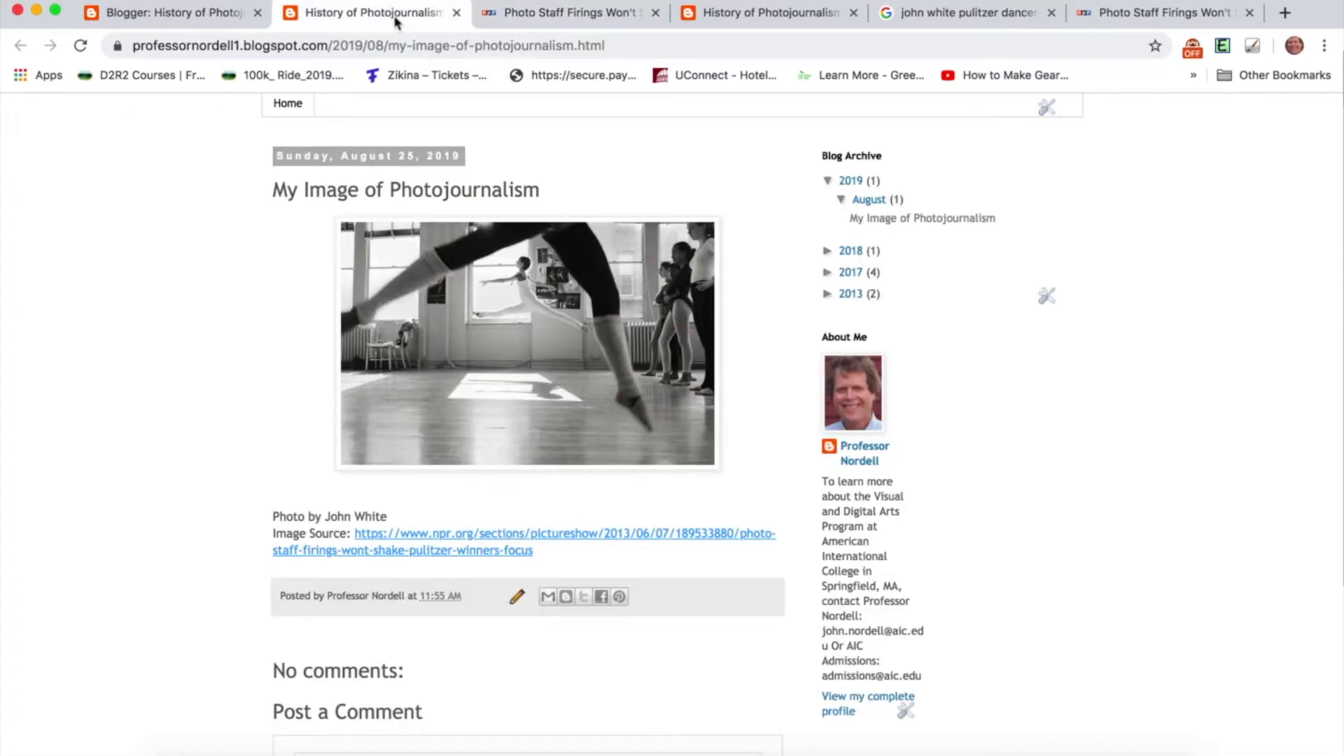
Close the NPR, image search and older blog pages and return to the Blogger list of posts.
{"action": "left_click", "coordinate": [656, 13]}
{"action": "left_click", "coordinate": [656, 13]}
{"action": "left_click", "coordinate": [656, 13]}
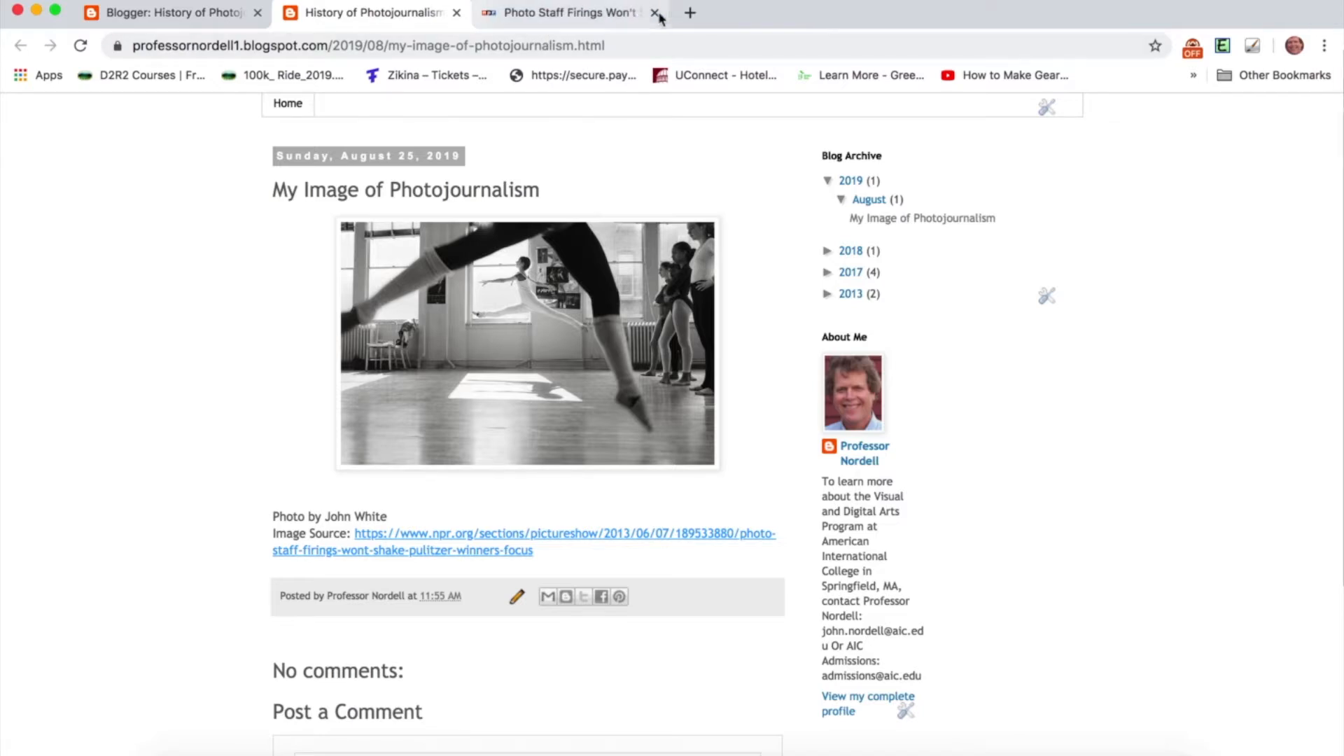
{"action": "left_click", "coordinate": [656, 13]}
{"action": "left_click", "coordinate": [215, 15]}
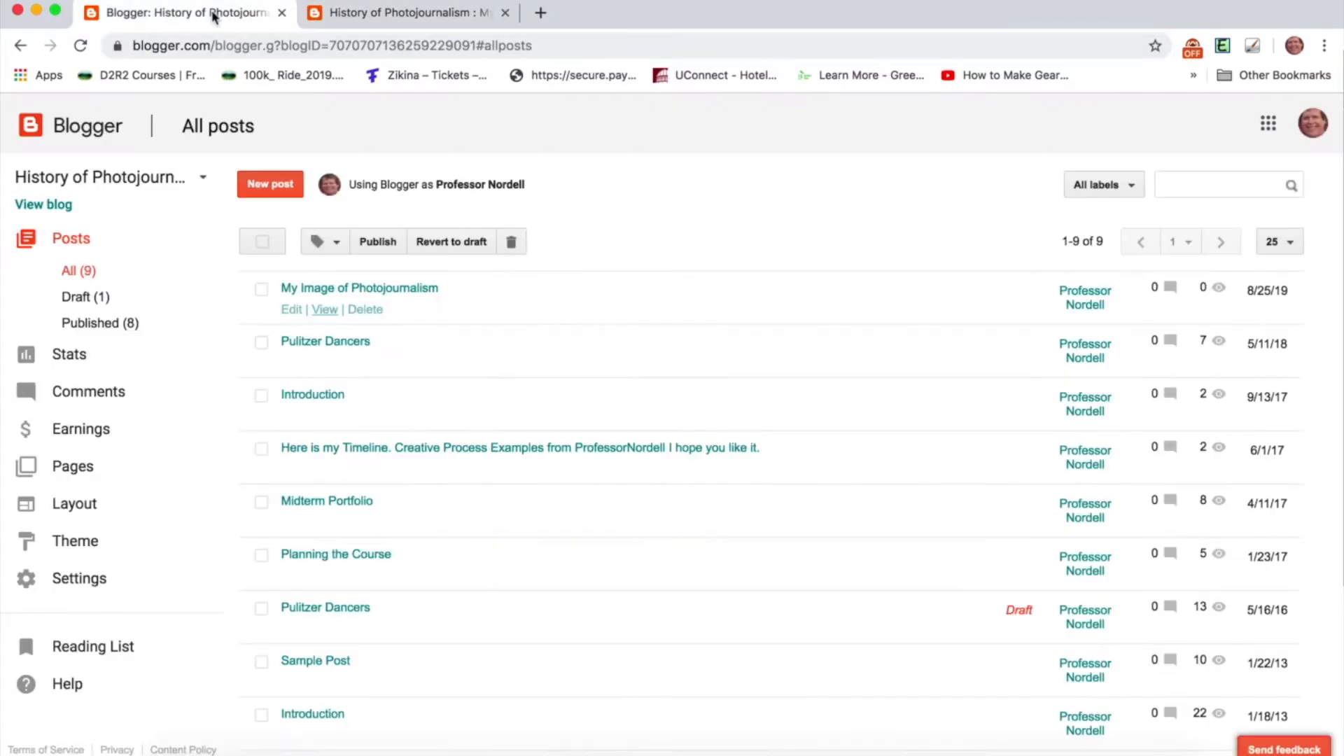
Reopen "My Image of Photojournalism" for editing and add the caption "Photo by John White" to the dancers photo.
{"action": "left_click", "coordinate": [291, 310]}
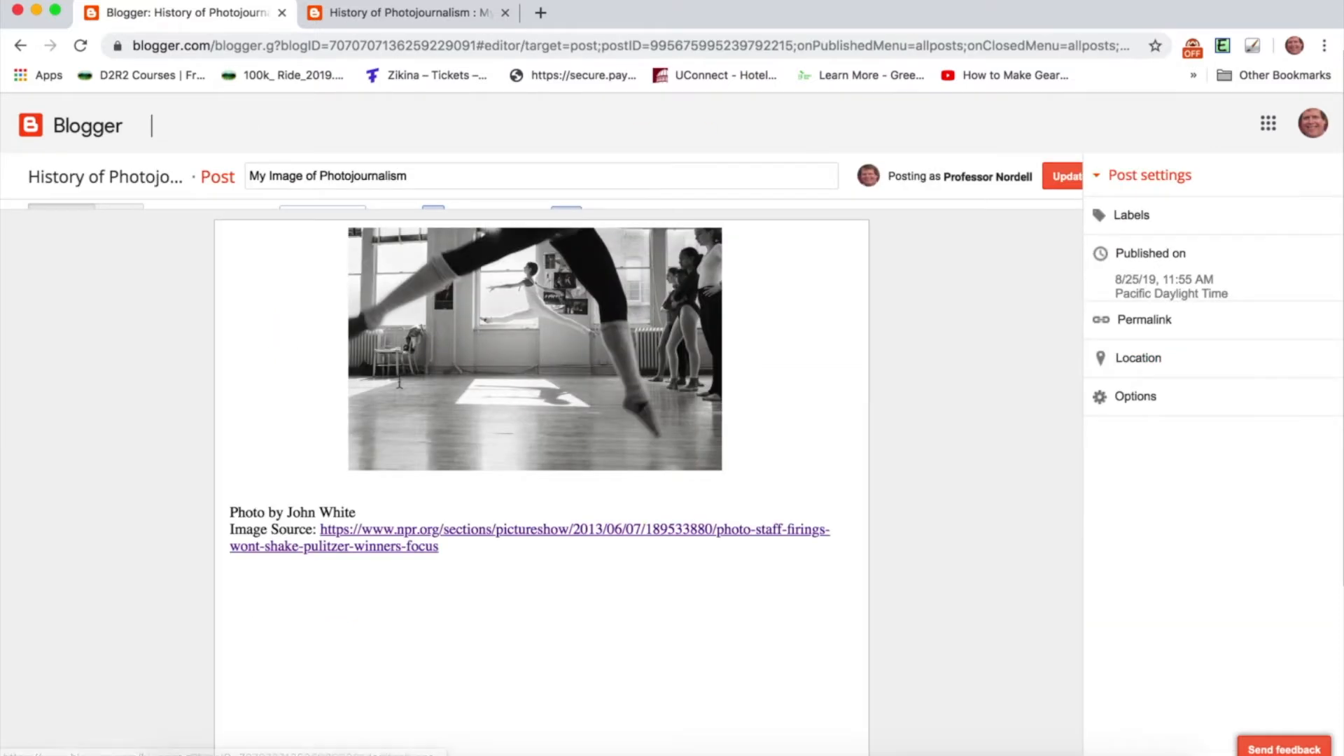
{"action": "left_click", "coordinate": [528, 399]}
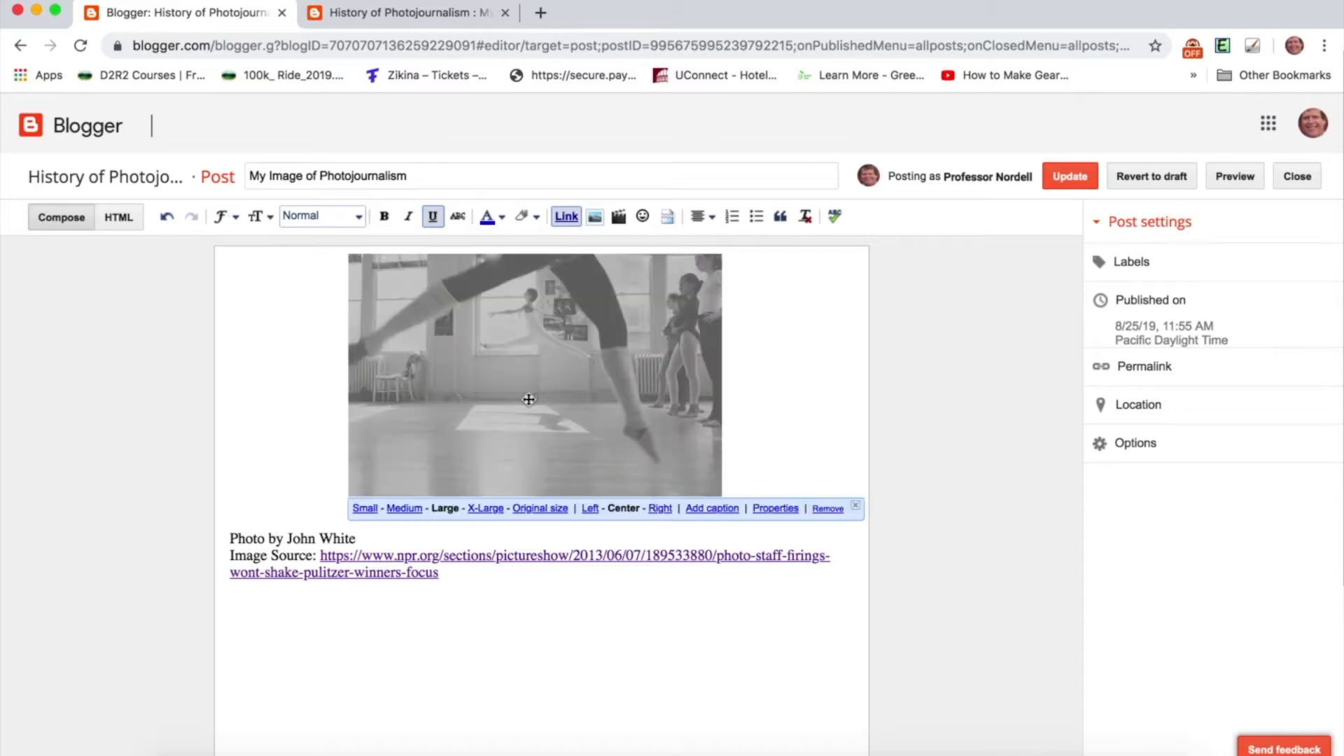
{"action": "left_click", "coordinate": [712, 509]}
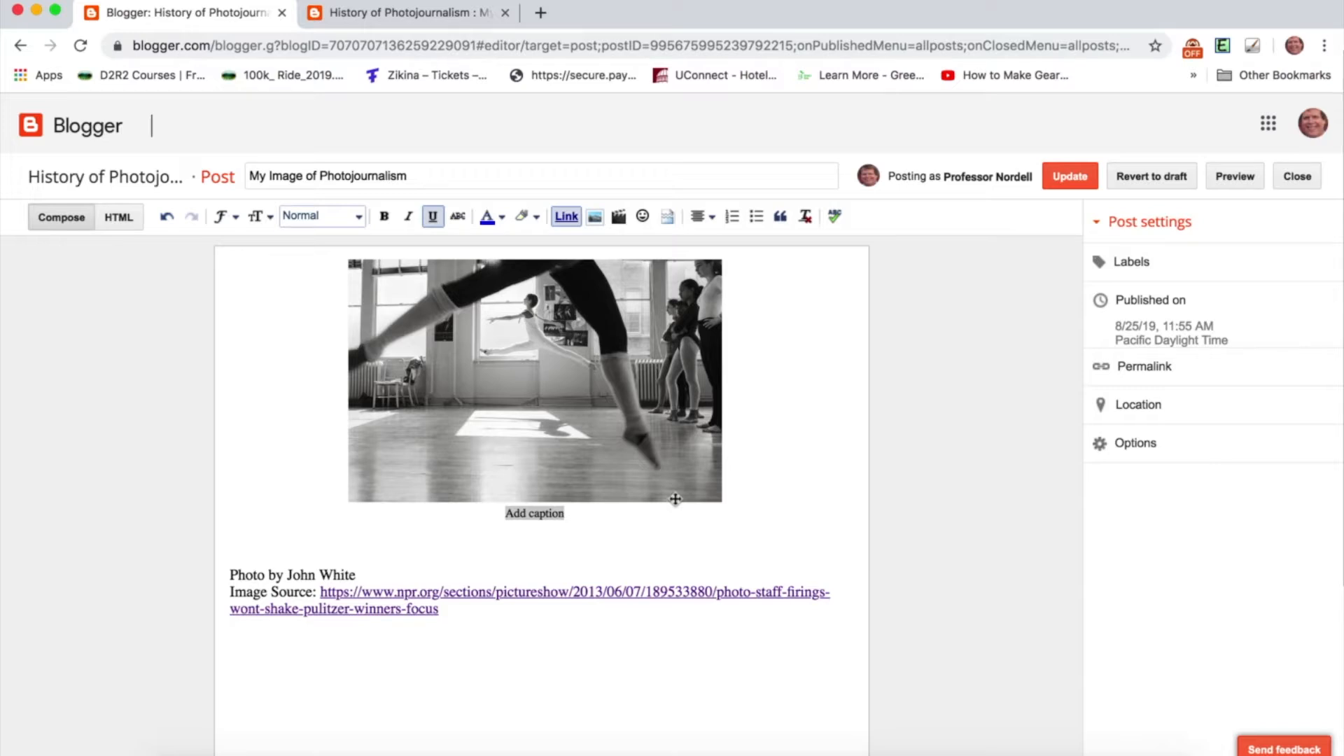
{"action": "left_click", "coordinate": [536, 516]}
{"action": "left_click_drag", "start_coordinate": [565, 514], "coordinate": [503, 514]}
{"action": "type", "text": "Photo"}
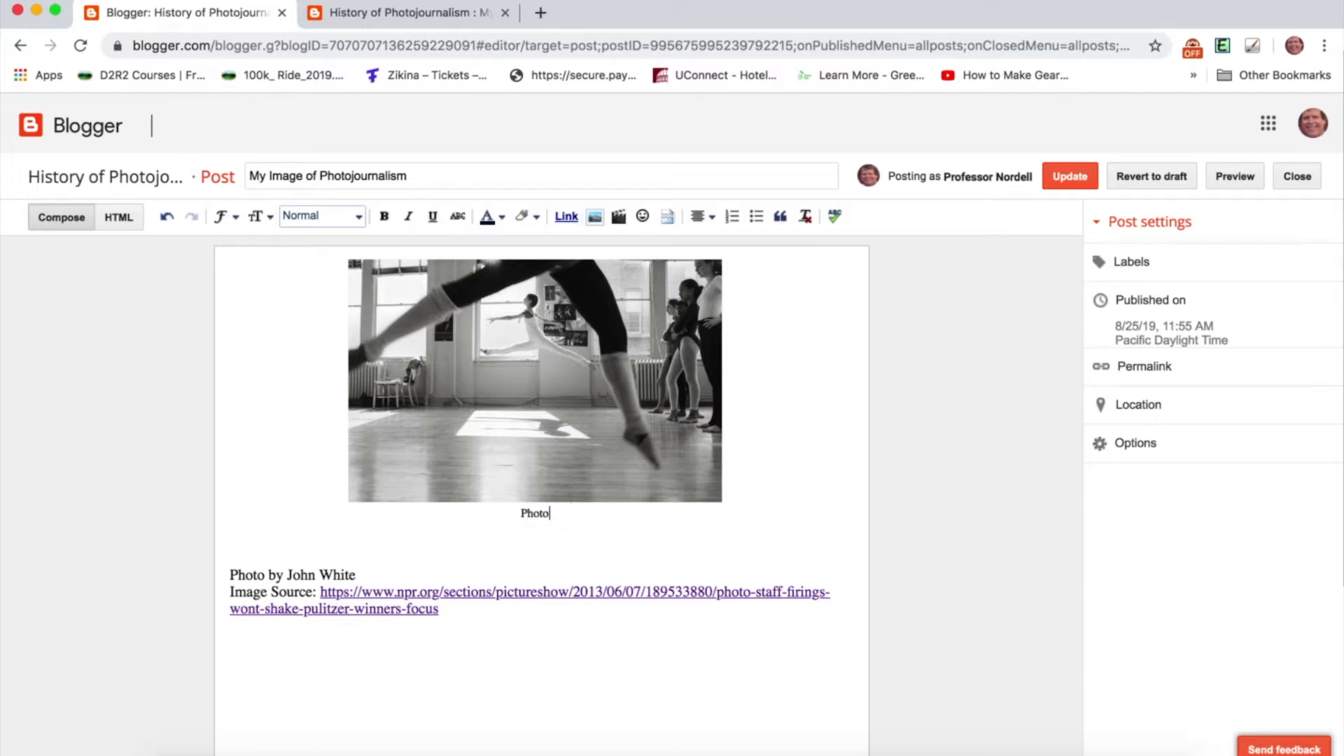
{"action": "type", "text": " by John White"}
Link "John White" in the photo caption to the NPR article address copied from the image source line, testing the link before confirming it.
{"action": "left_click_drag", "start_coordinate": [320, 593], "coordinate": [438, 606]}
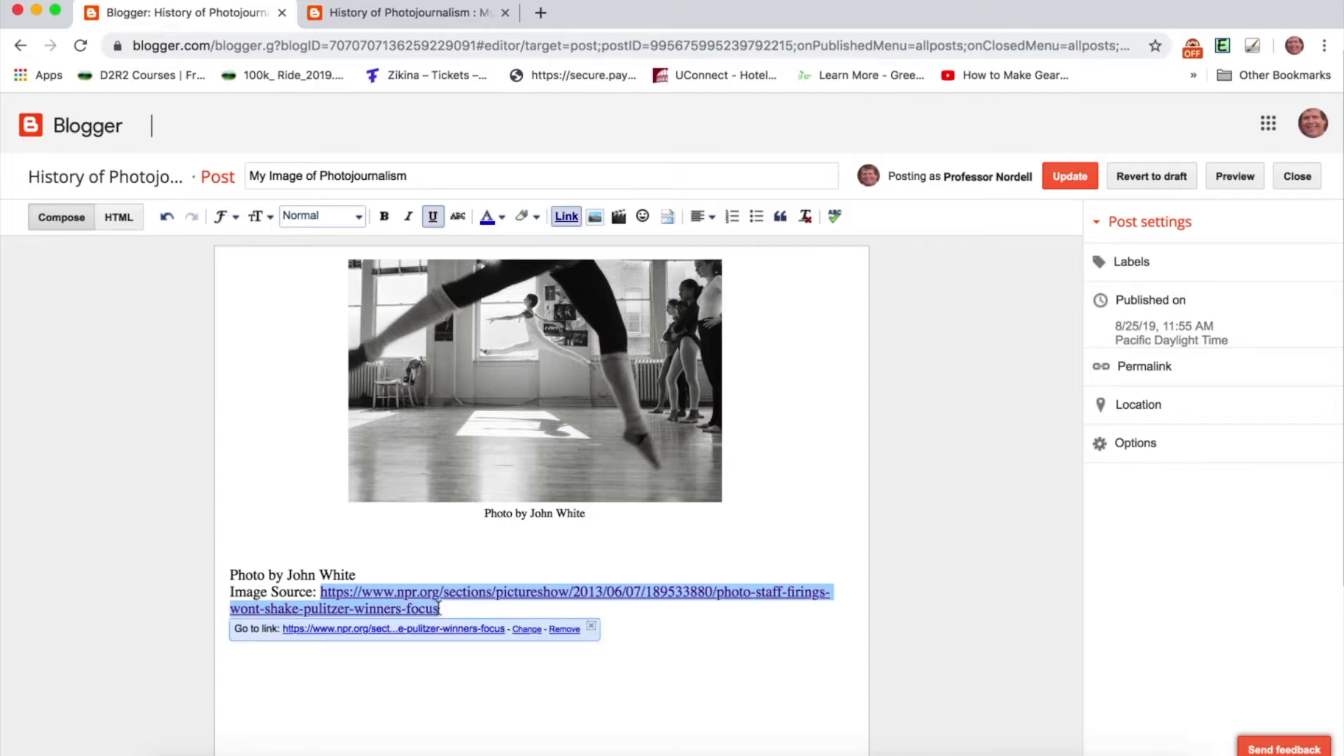
{"action": "left_click", "coordinate": [588, 517]}
{"action": "left_click_drag", "start_coordinate": [582, 515], "coordinate": [536, 516]}
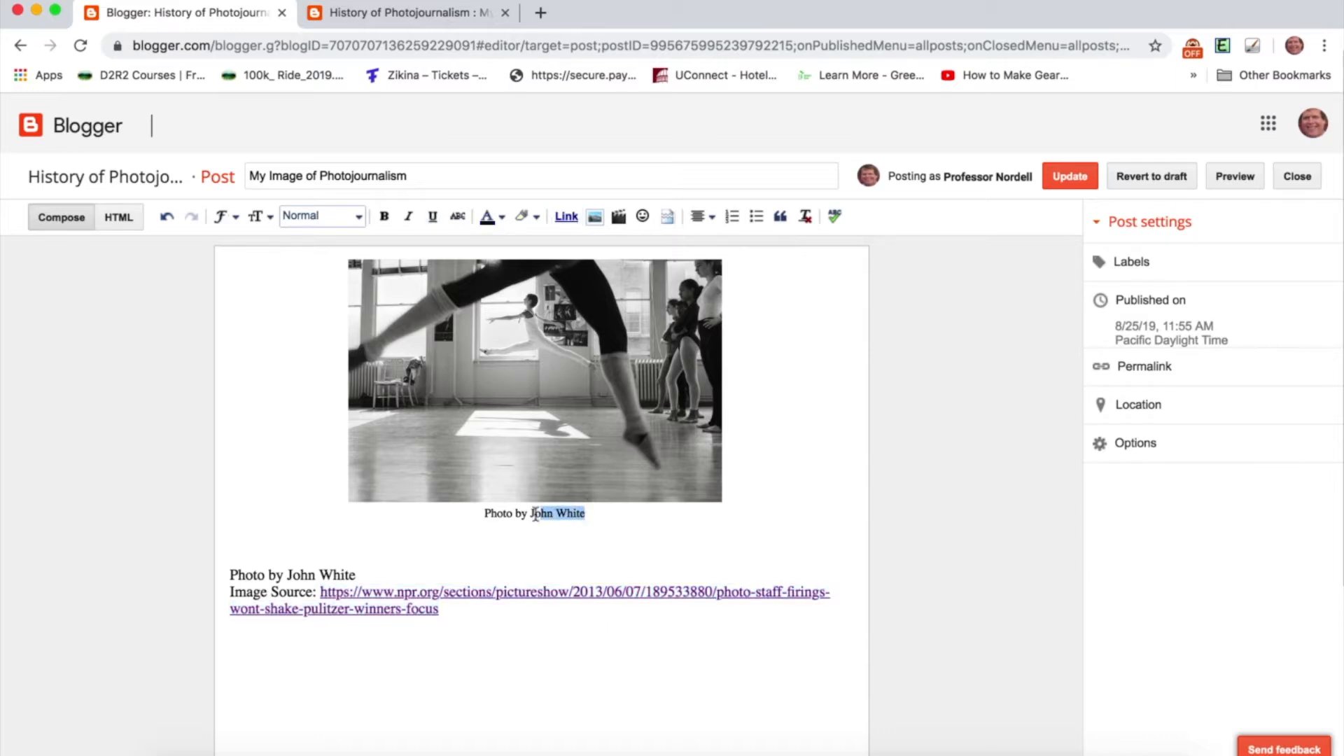
{"action": "left_click", "coordinate": [565, 218]}
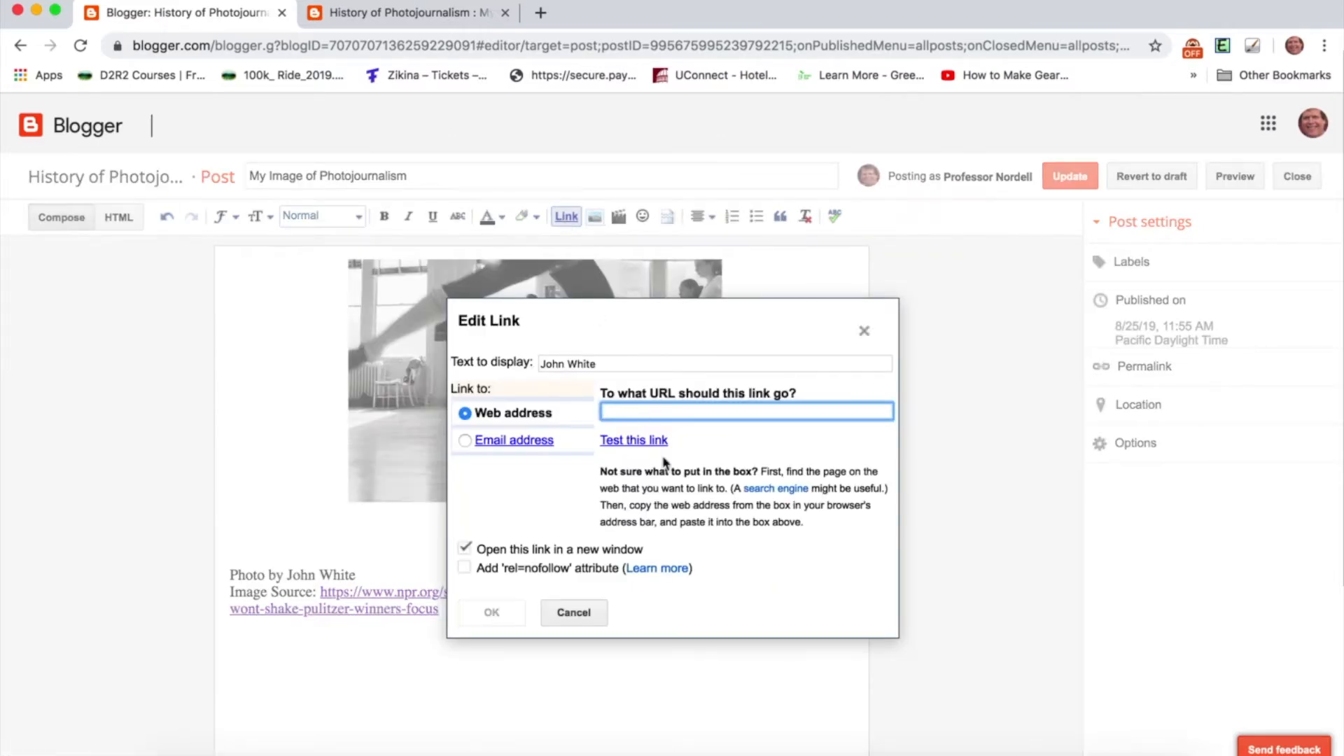
{"action": "key", "text": "super+v"}
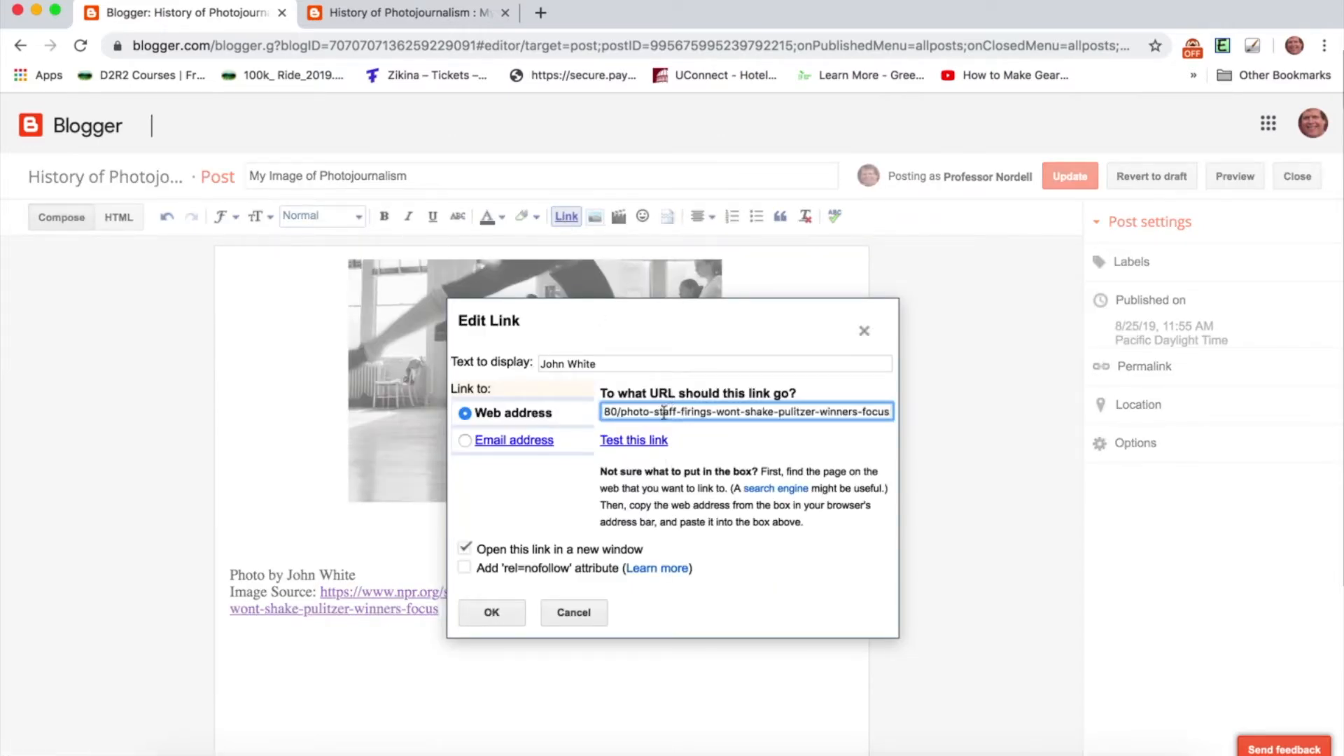
{"action": "left_click", "coordinate": [642, 442]}
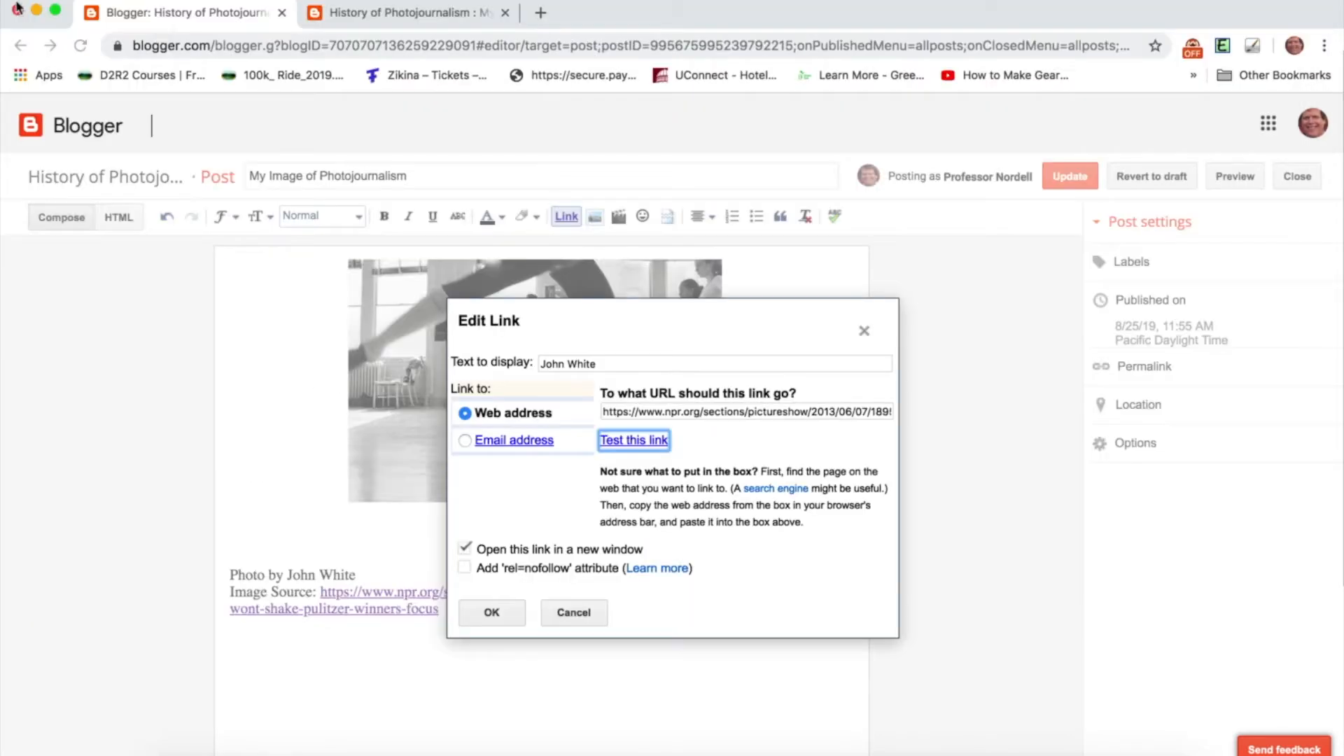
{"action": "left_click", "coordinate": [14, 4]}
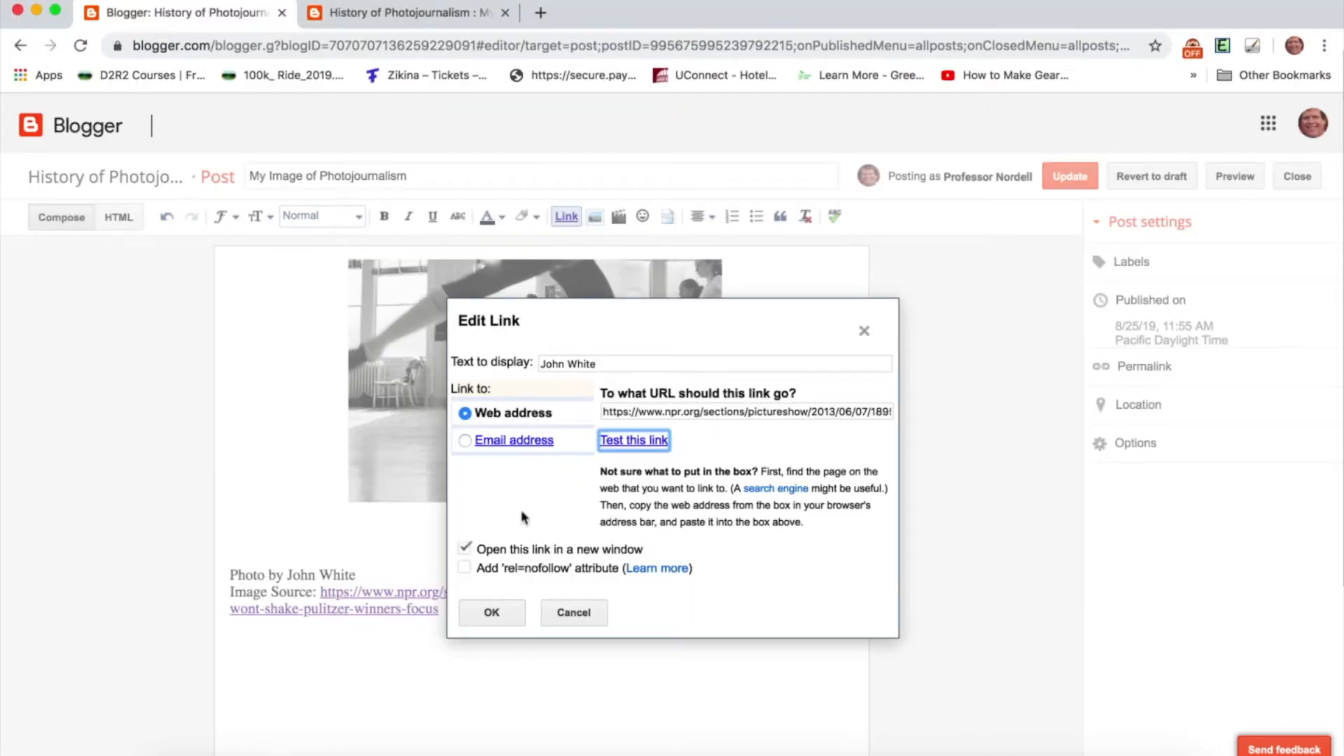
{"action": "left_click", "coordinate": [494, 613]}
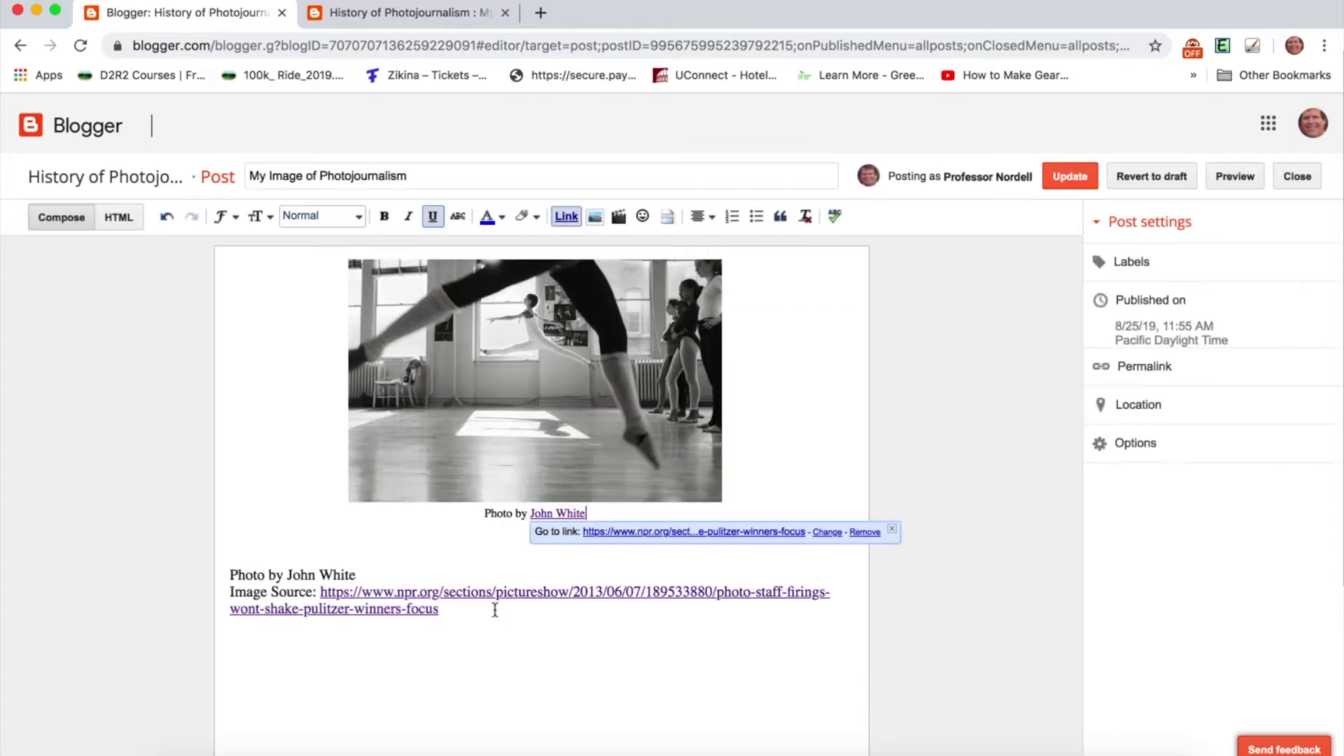
Delete the separate photo credit and image source lines below the captioned photo and update the post.
{"action": "left_click", "coordinate": [493, 624]}
{"action": "left_click_drag", "start_coordinate": [472, 615], "coordinate": [224, 578]}
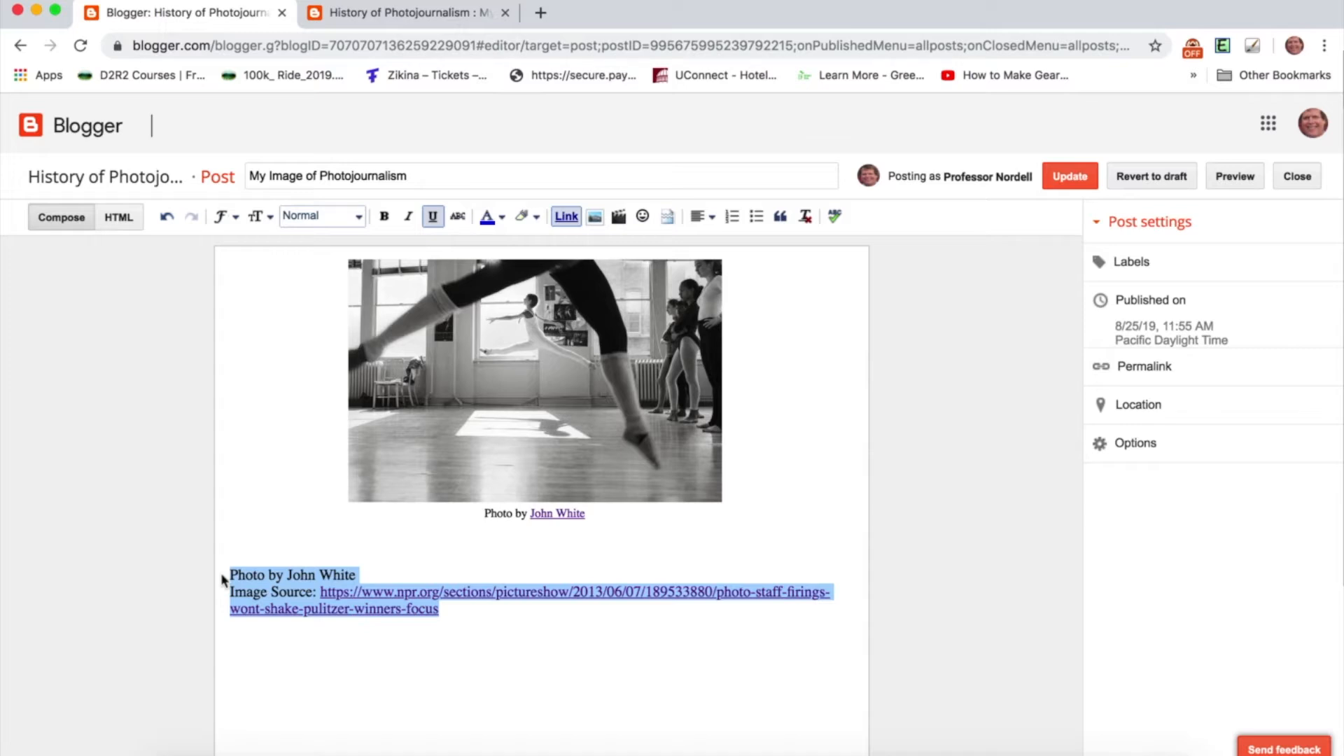
{"action": "key", "text": "BackSpace"}
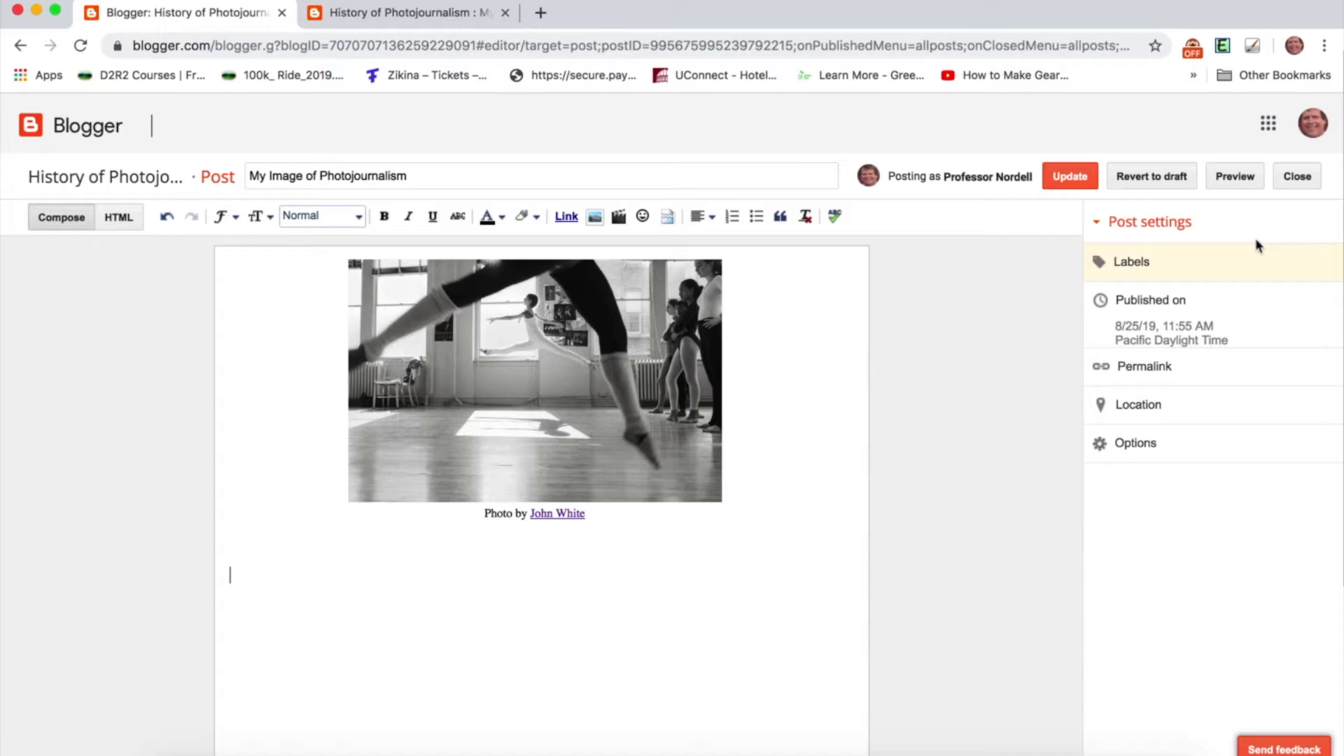
{"action": "left_click", "coordinate": [1076, 179]}
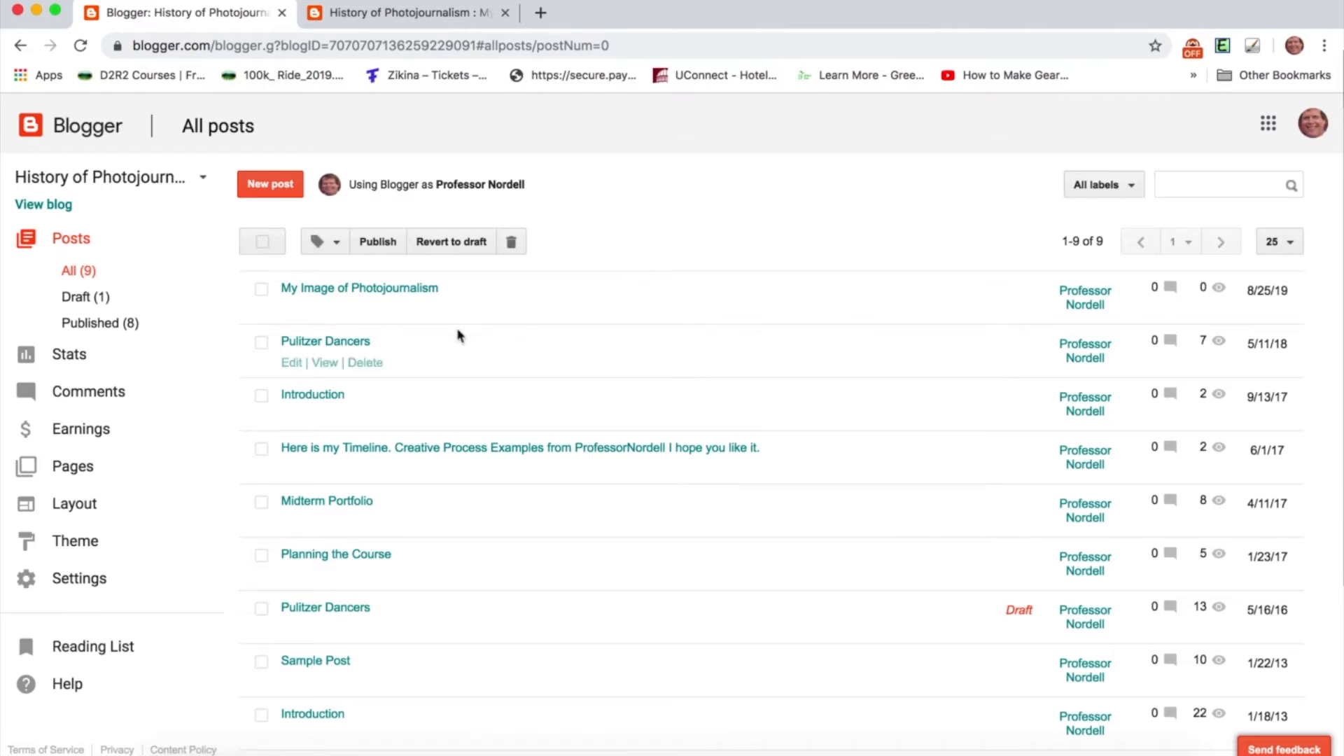
View the updated post, follow the caption's "John White" link to the NPR article and return to the post.
{"action": "left_click", "coordinate": [324, 308]}
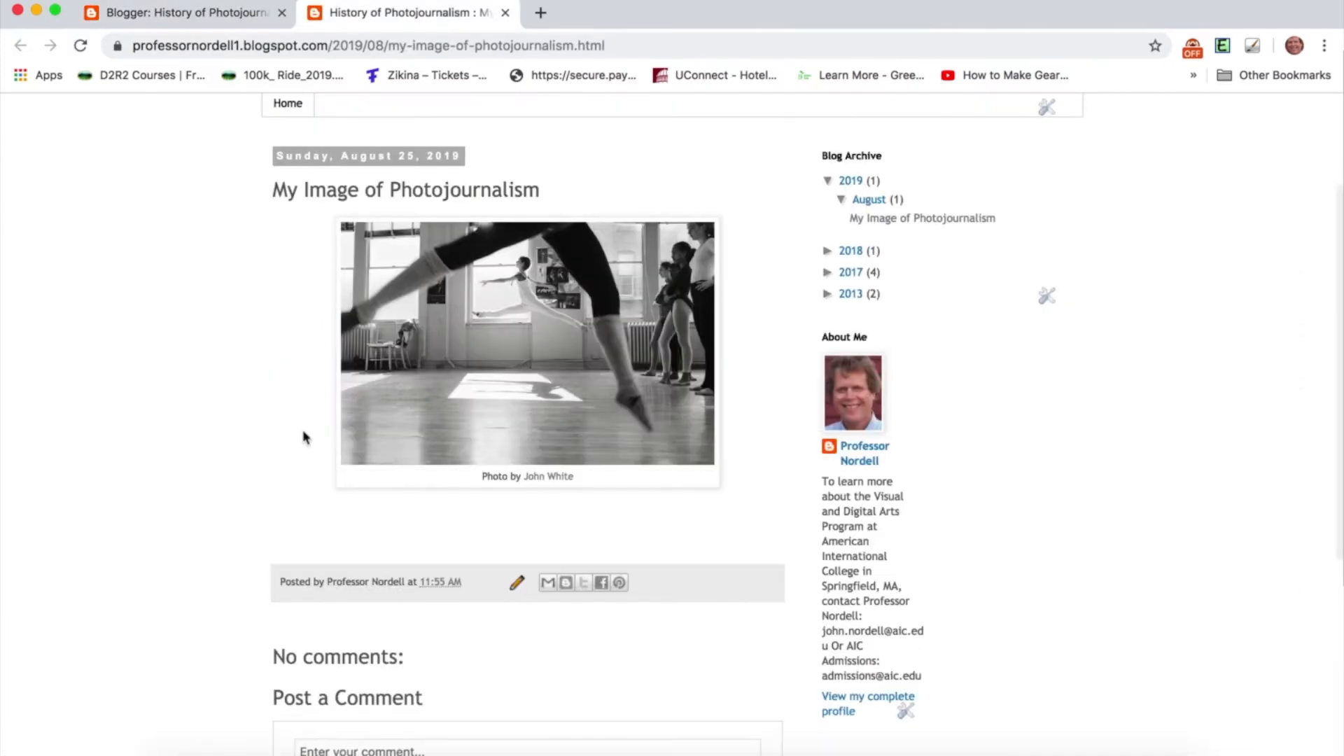
{"action": "left_click", "coordinate": [548, 479]}
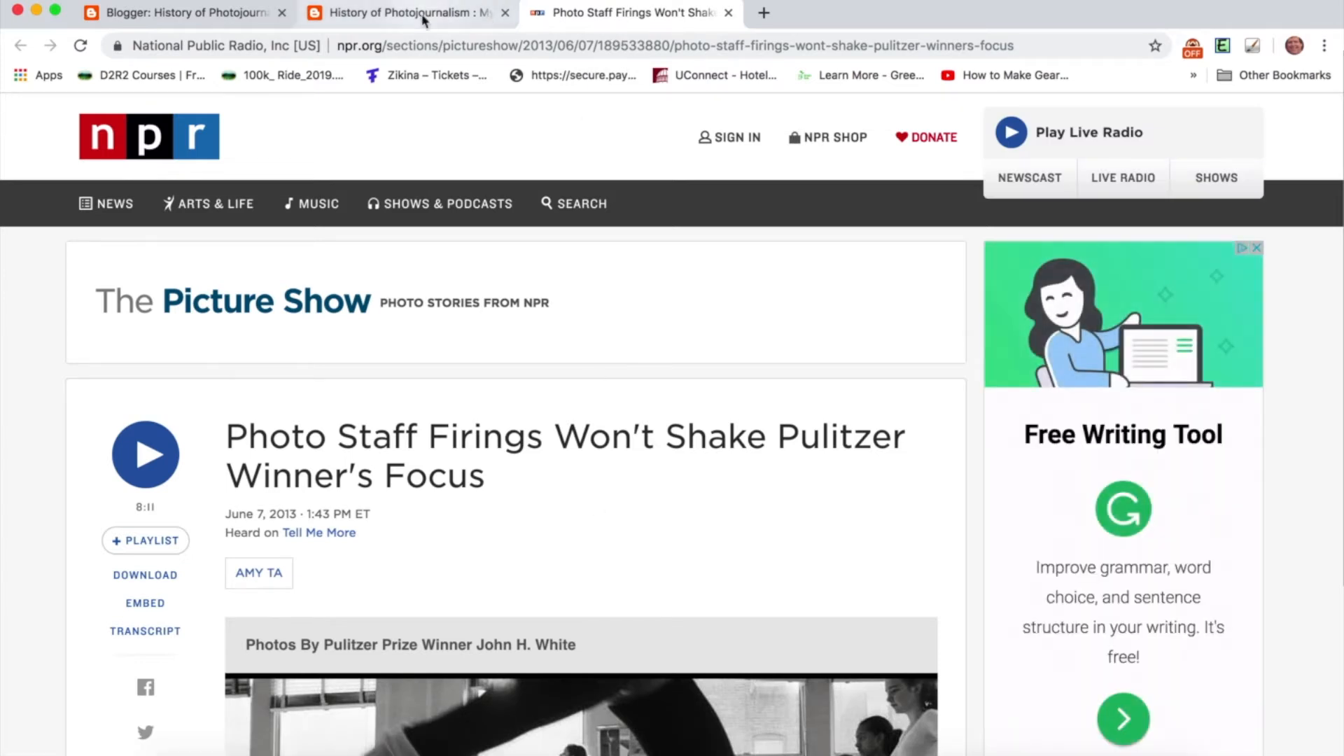
{"action": "left_click", "coordinate": [360, 14]}
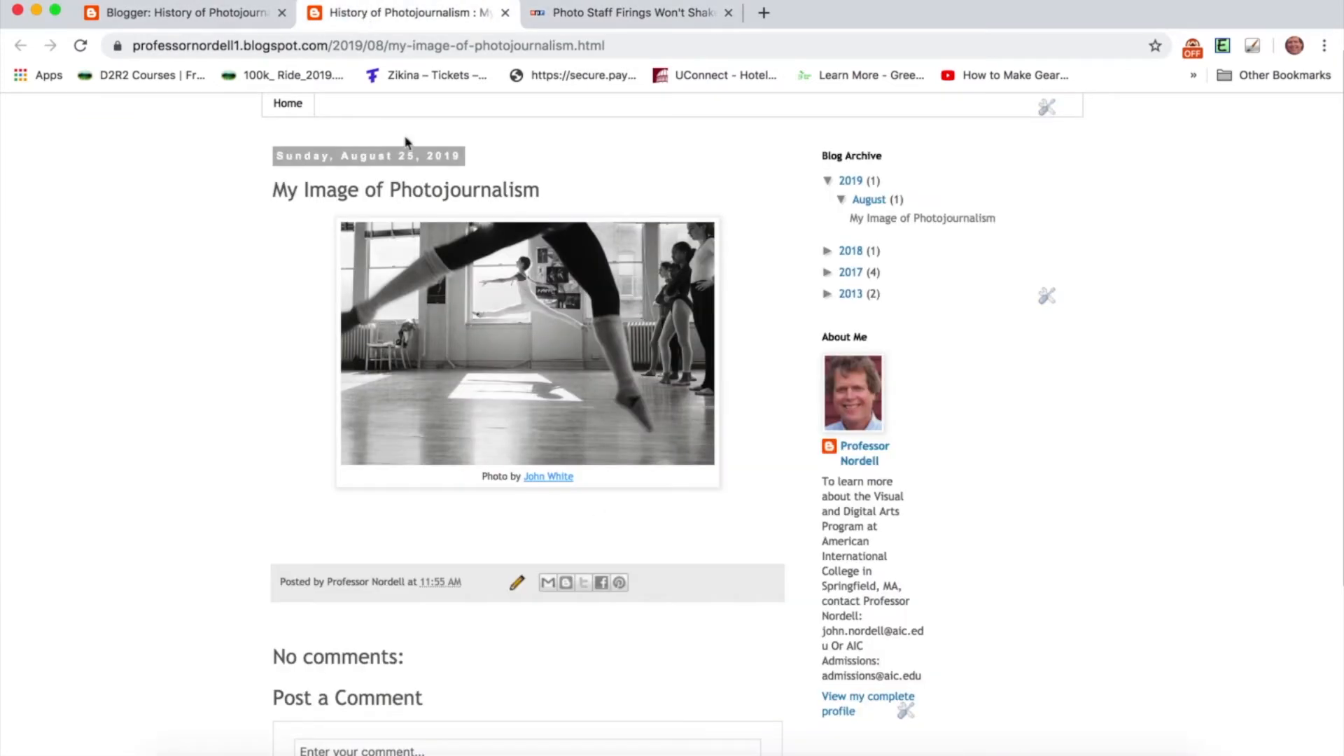
Switch to the NPR article page, search Google for "john white pulitzer dancers" and show the image results.
{"action": "left_click", "coordinate": [580, 17]}
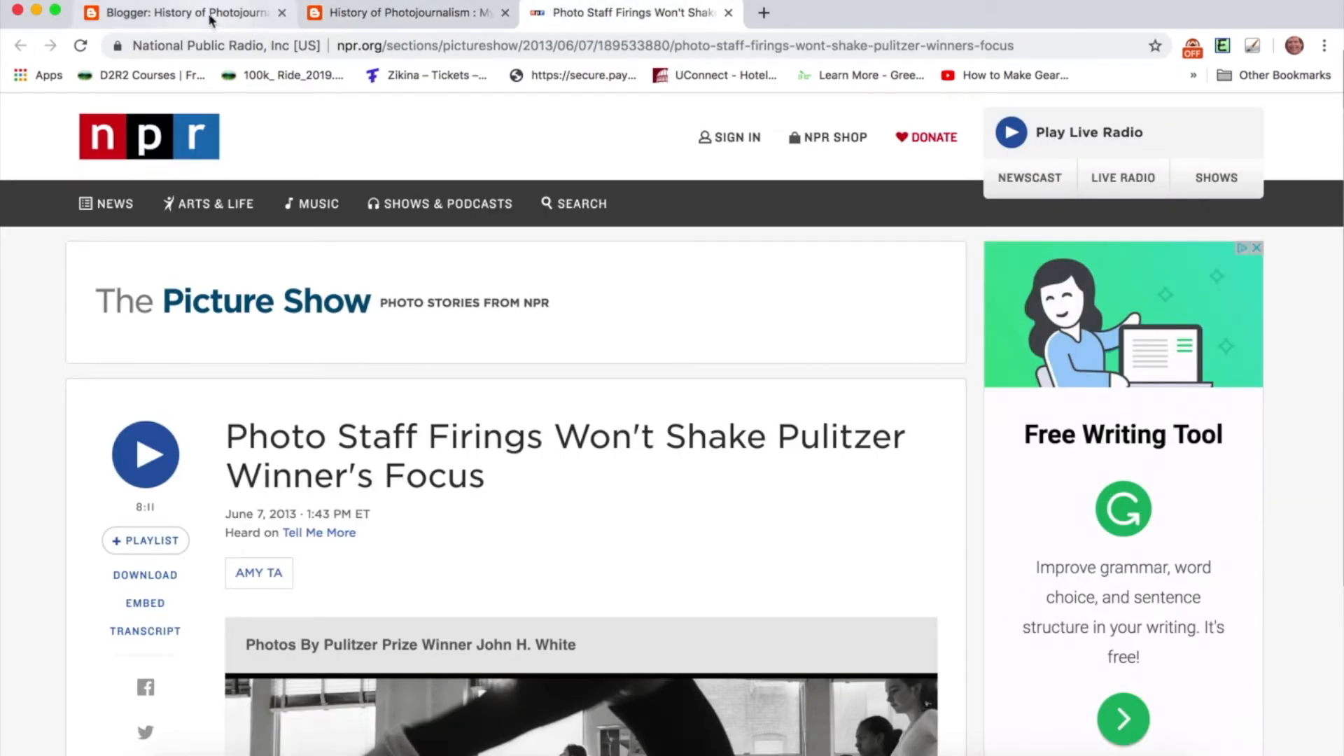
{"action": "left_click", "coordinate": [423, 45]}
{"action": "type", "text": "john"}
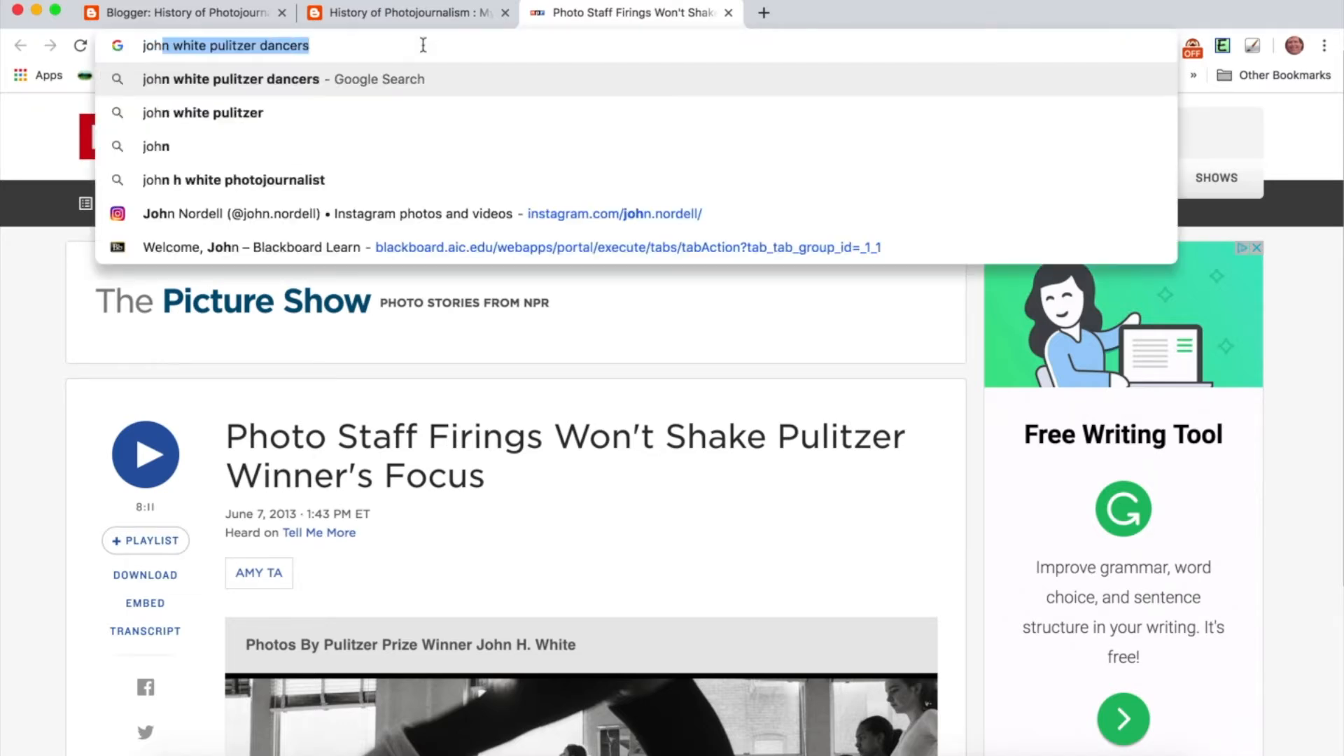
{"action": "key", "text": "Return"}
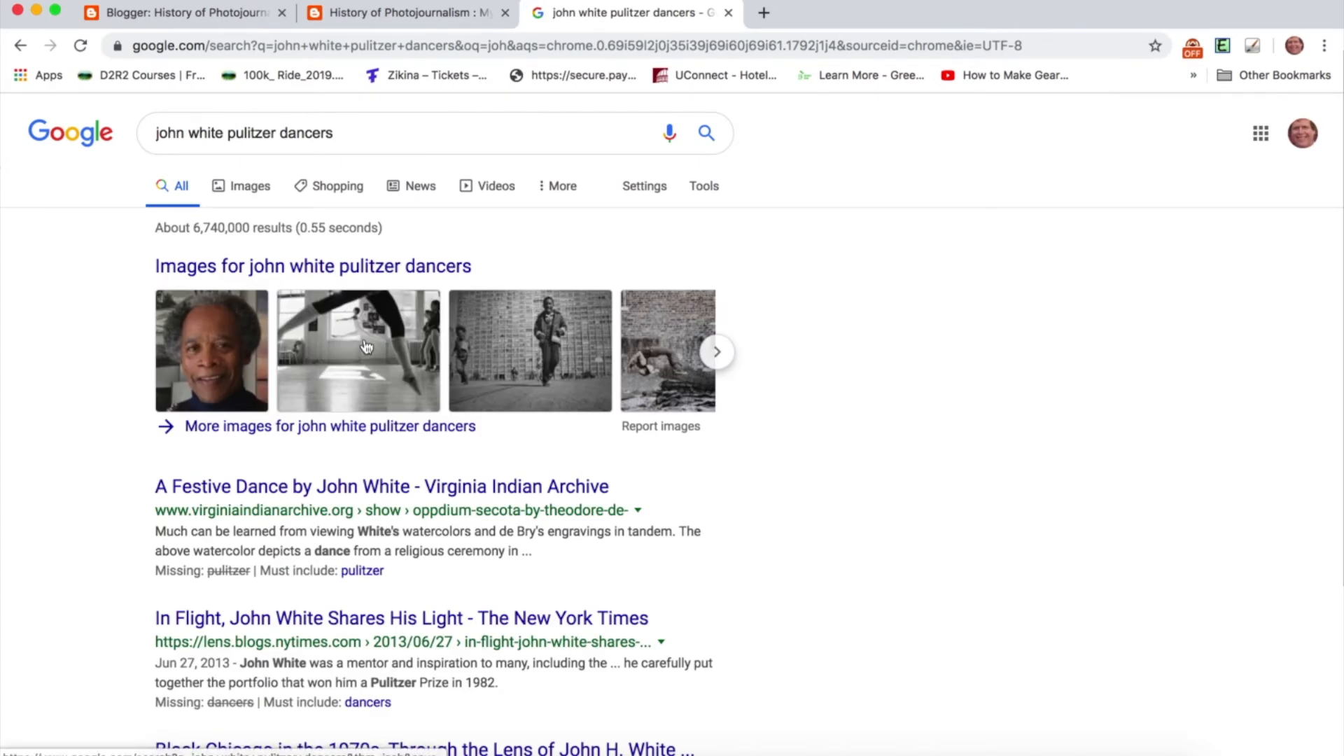
{"action": "left_click", "coordinate": [245, 191]}
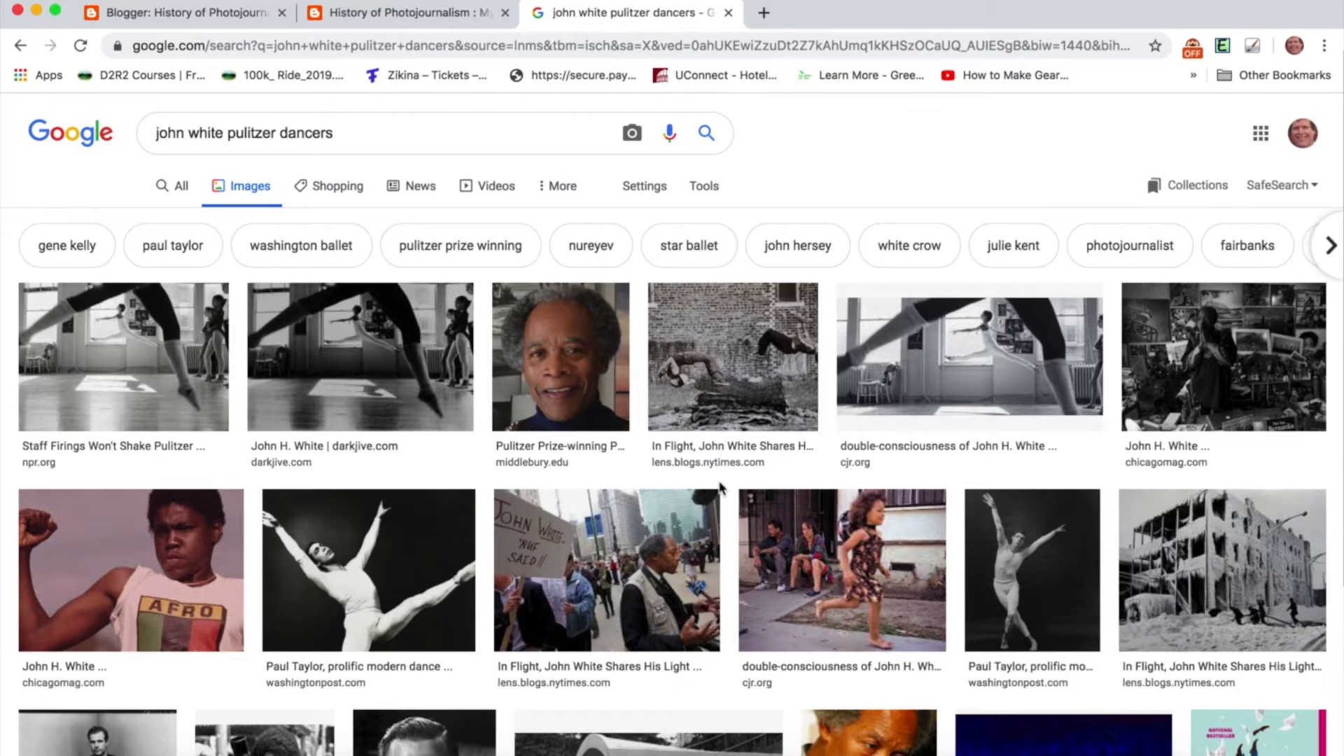
Search Google for "view image" and open the View Image extension's page in the Chrome Web Store.
{"action": "left_click_drag", "start_coordinate": [346, 134], "coordinate": [126, 140]}
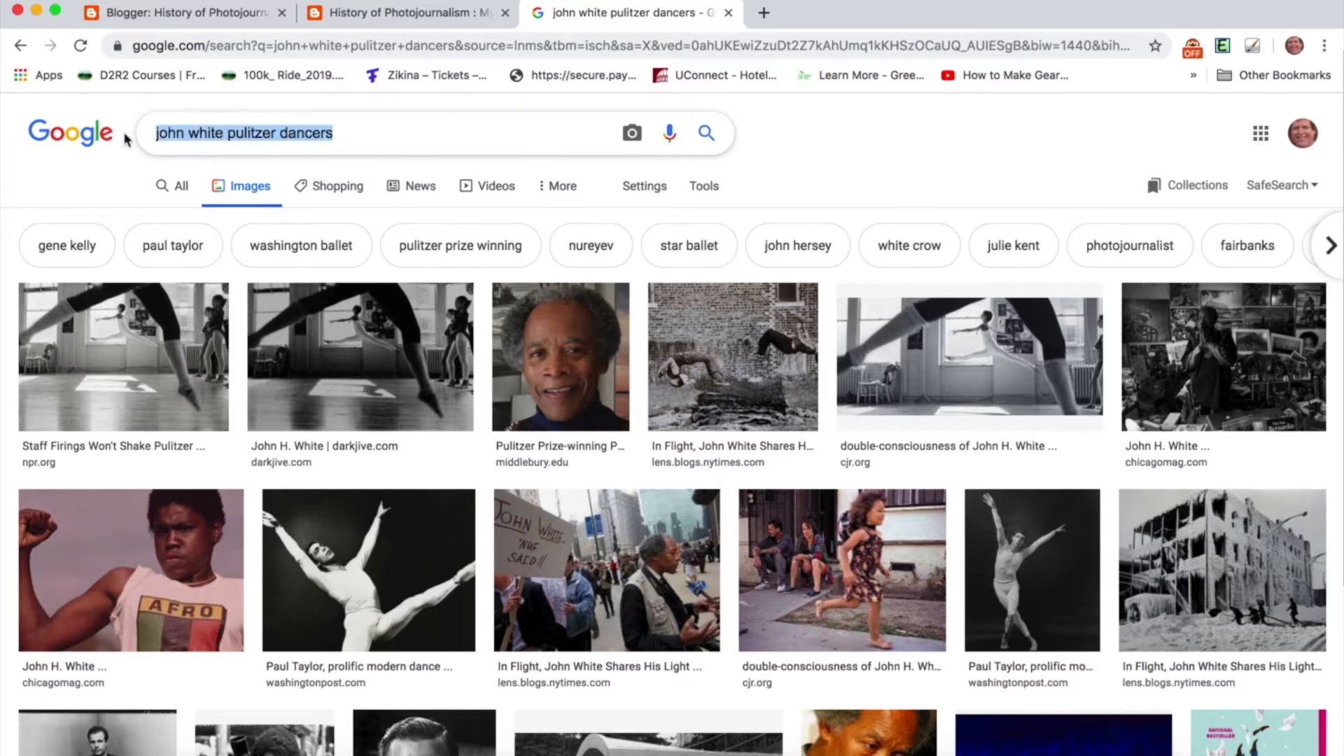
{"action": "type", "text": "view image"}
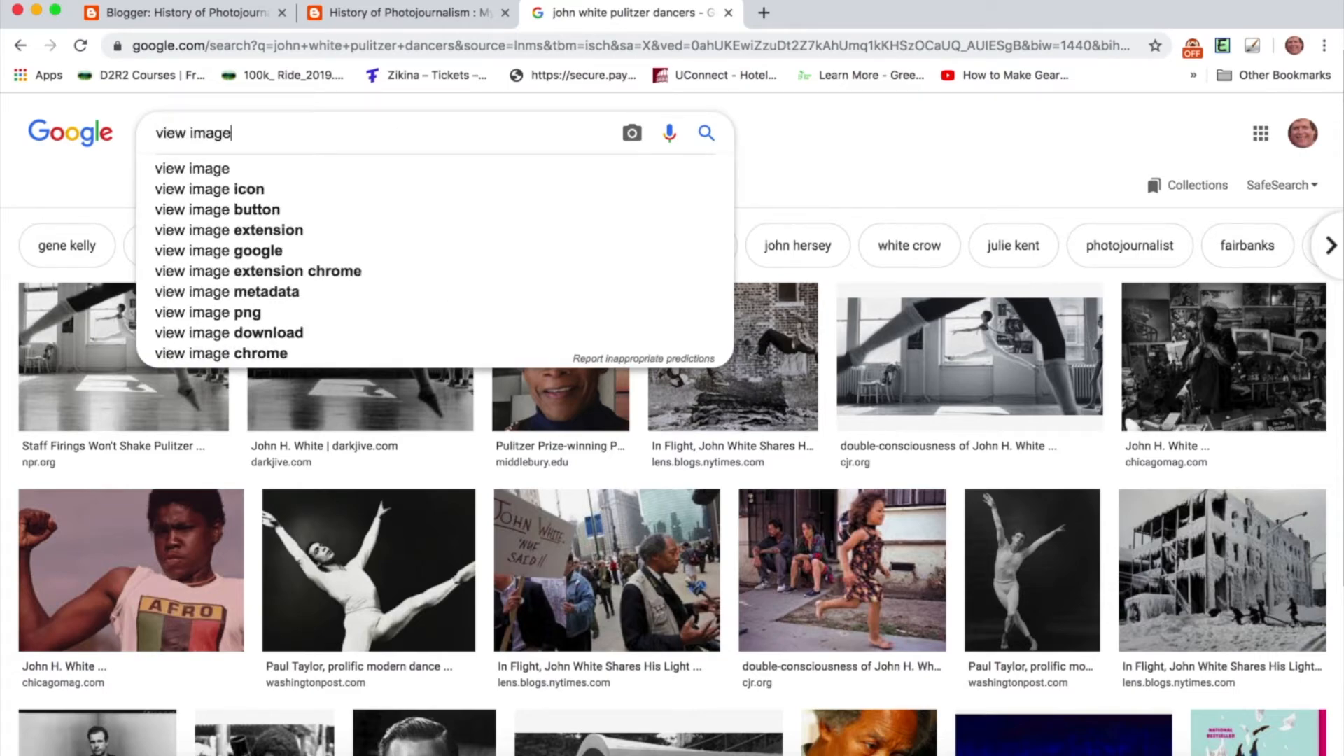
{"action": "key", "text": "Return"}
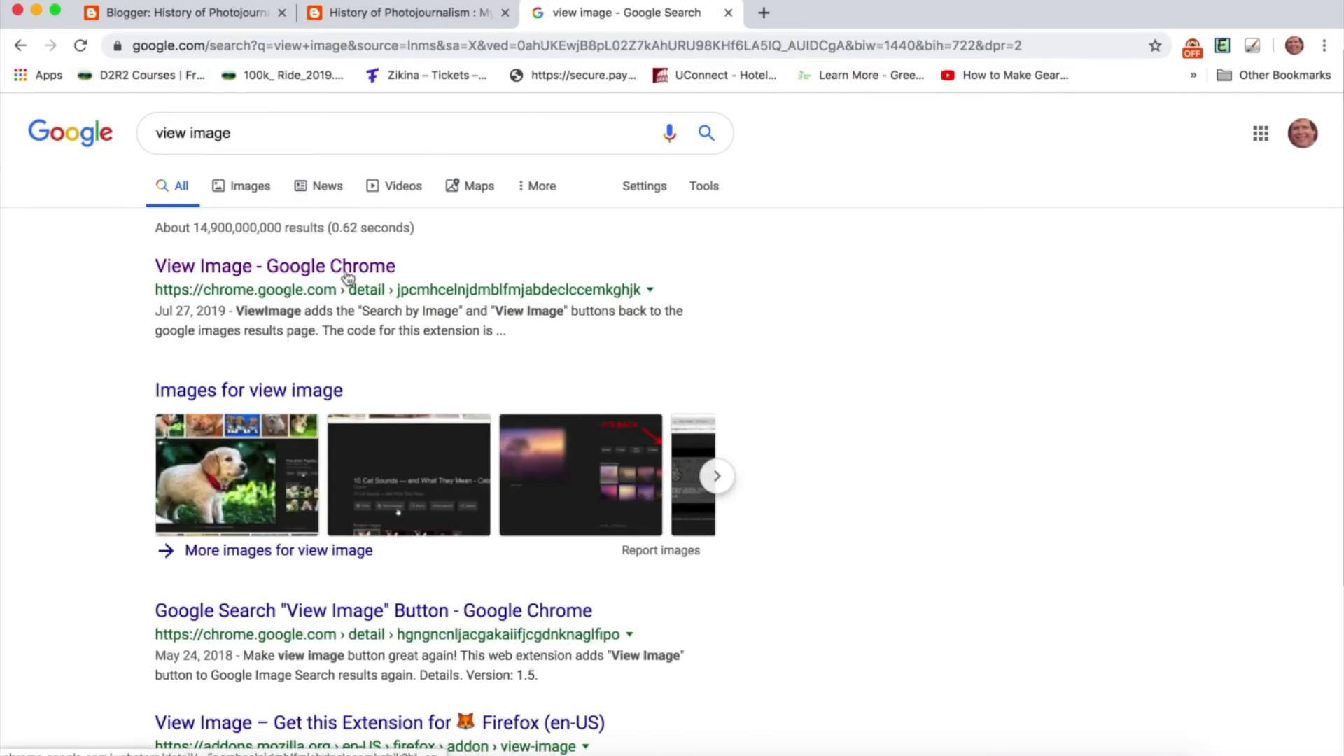
{"action": "left_click", "coordinate": [274, 280]}
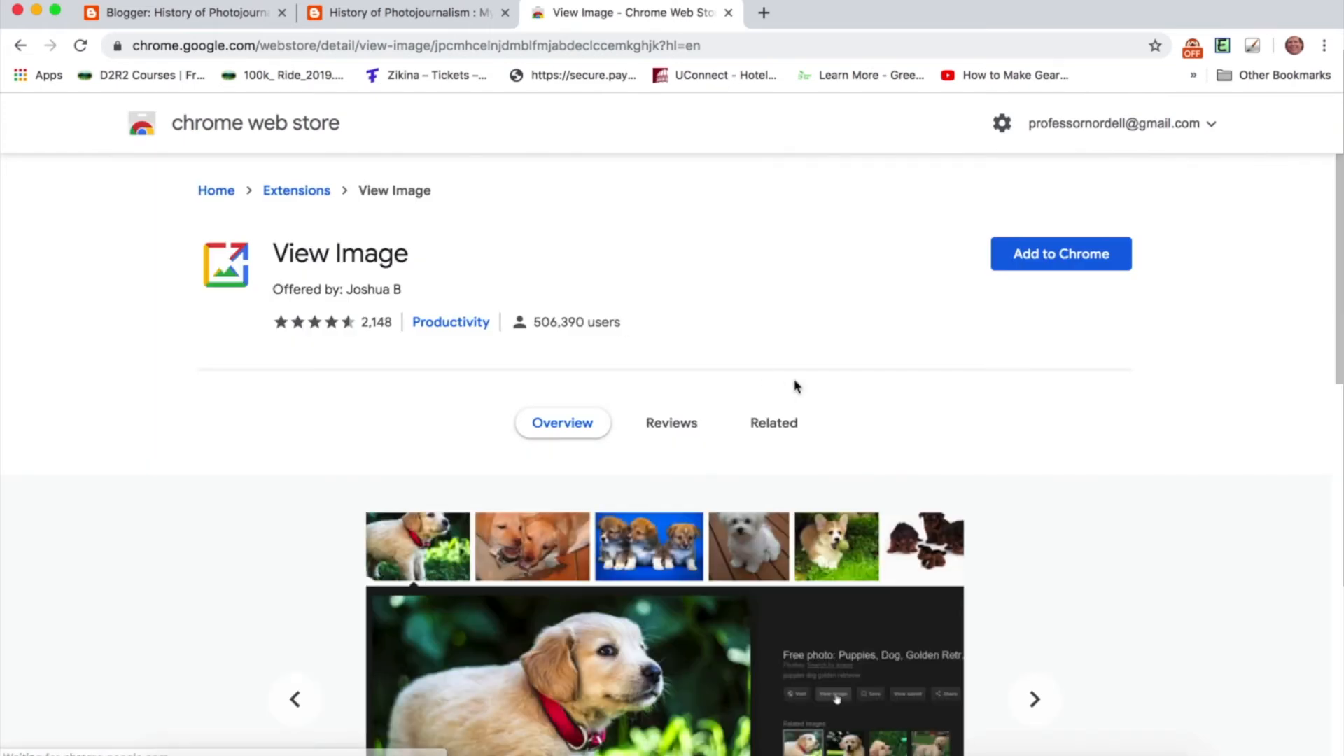
Add the View Image extension to Chrome and dismiss the sync offer.
{"action": "left_click", "coordinate": [1056, 261]}
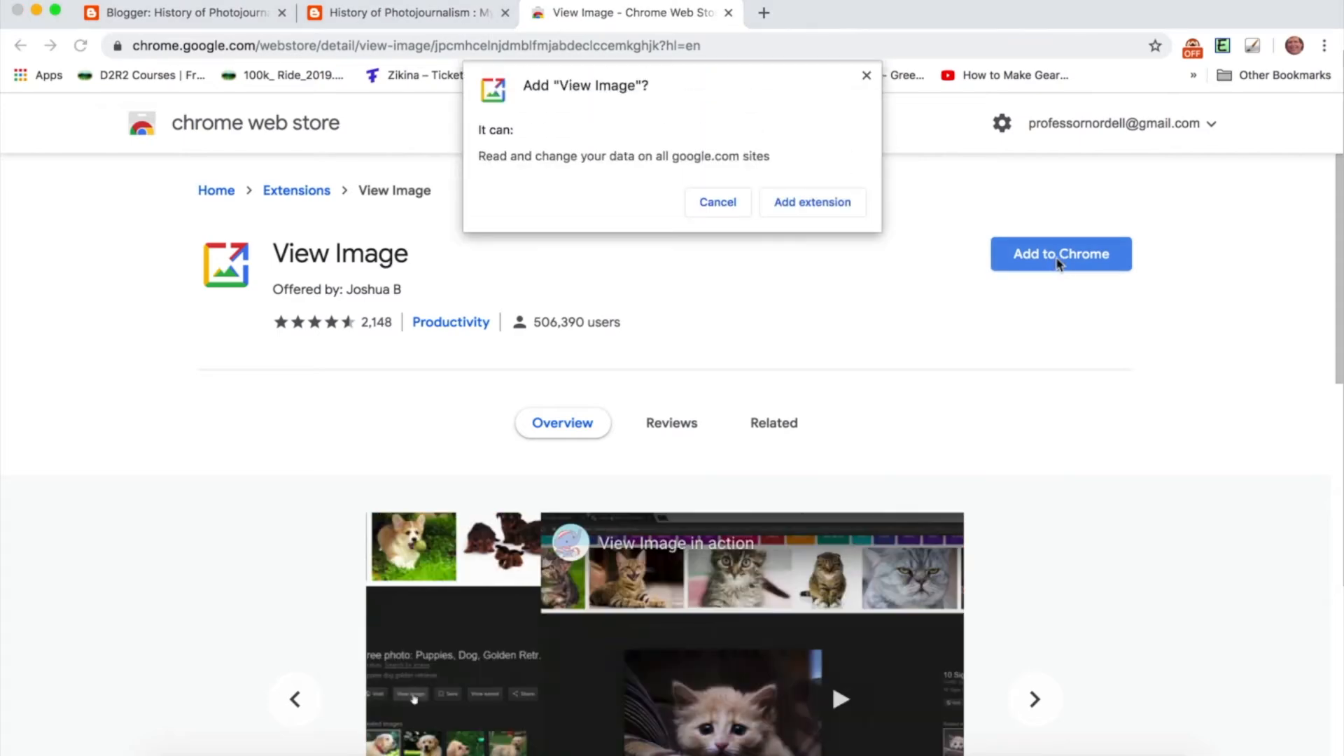
{"action": "left_click", "coordinate": [804, 205]}
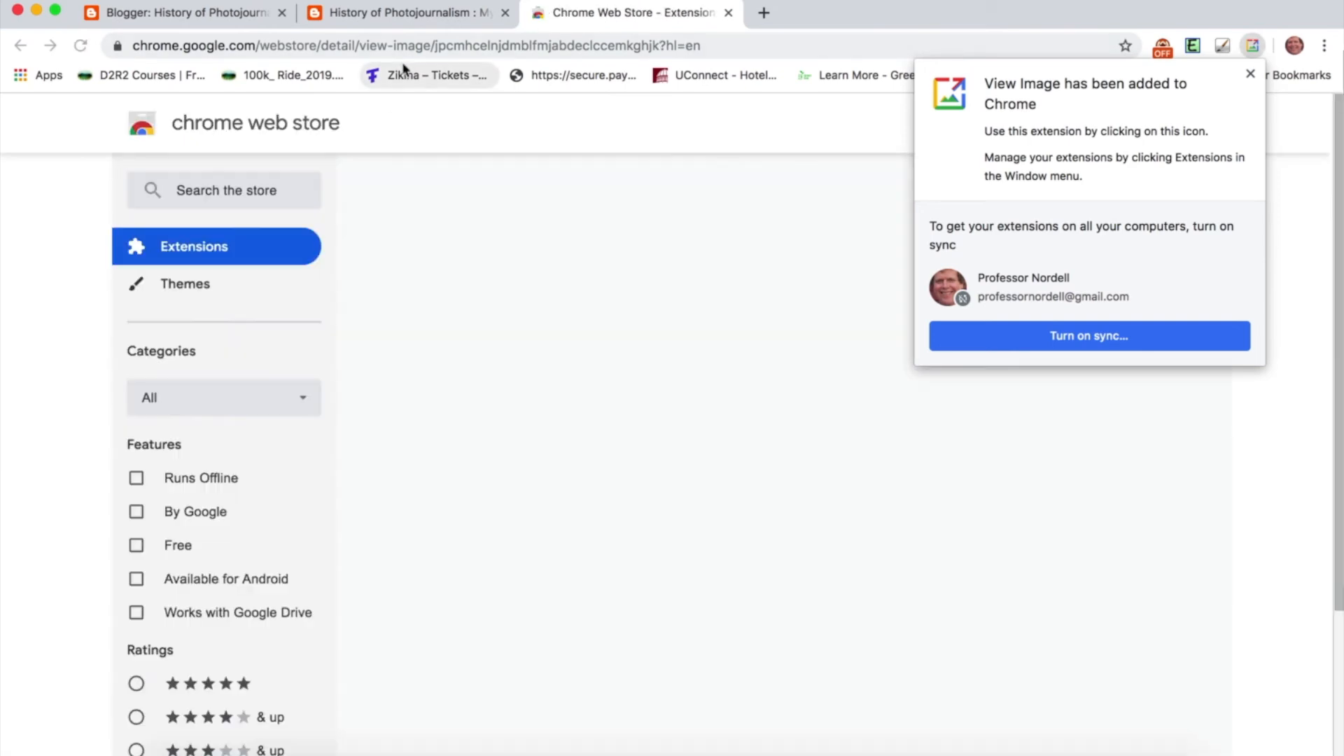
{"action": "left_click", "coordinate": [1250, 74]}
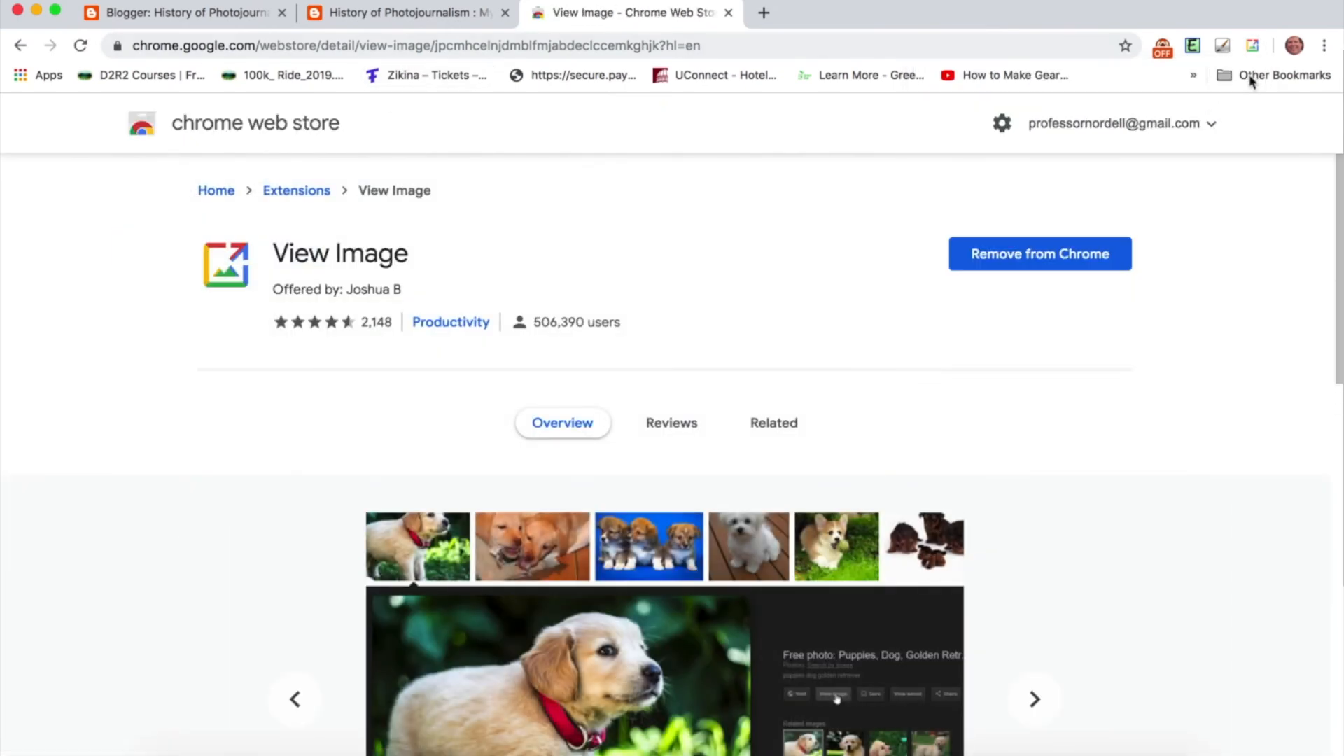
Search Google Images for "john white pulitzer dancers" and open the preview of the NPR dancers photo.
{"action": "left_click", "coordinate": [373, 48]}
{"action": "type", "text": "john"}
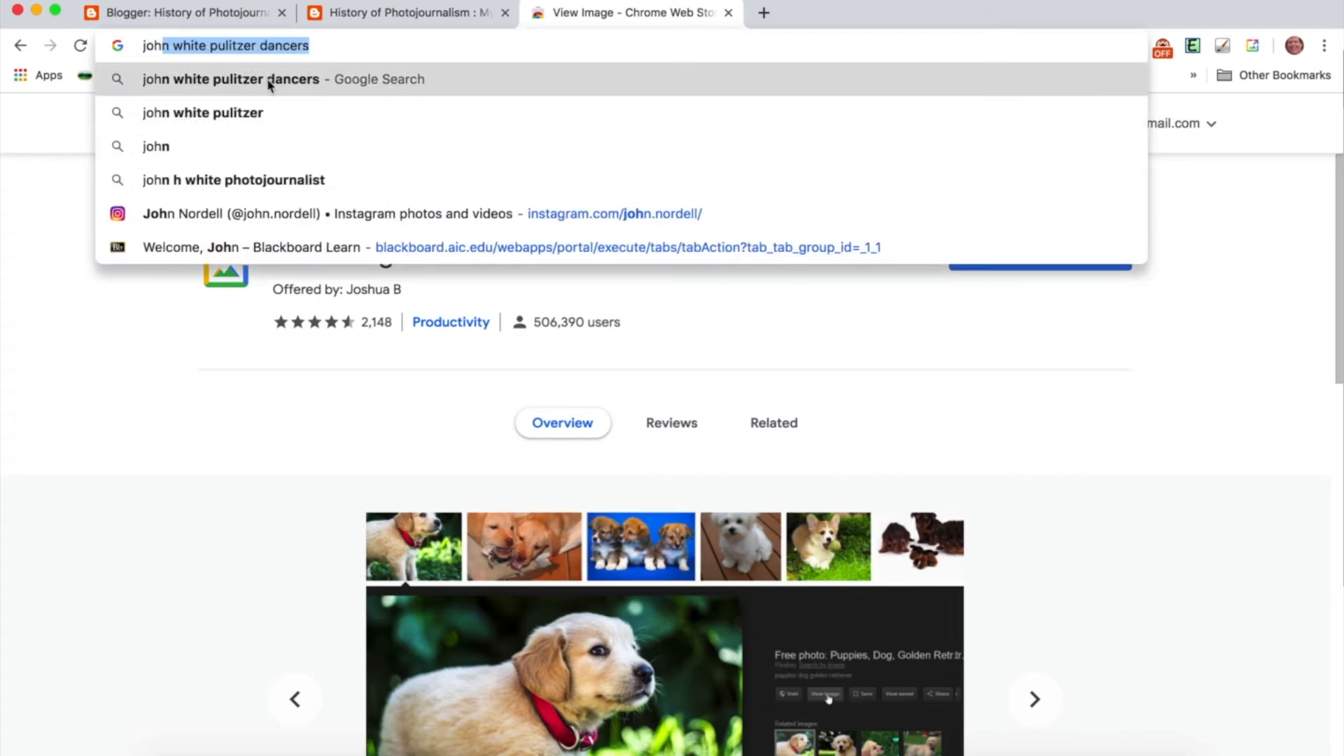
{"action": "key", "text": "Return"}
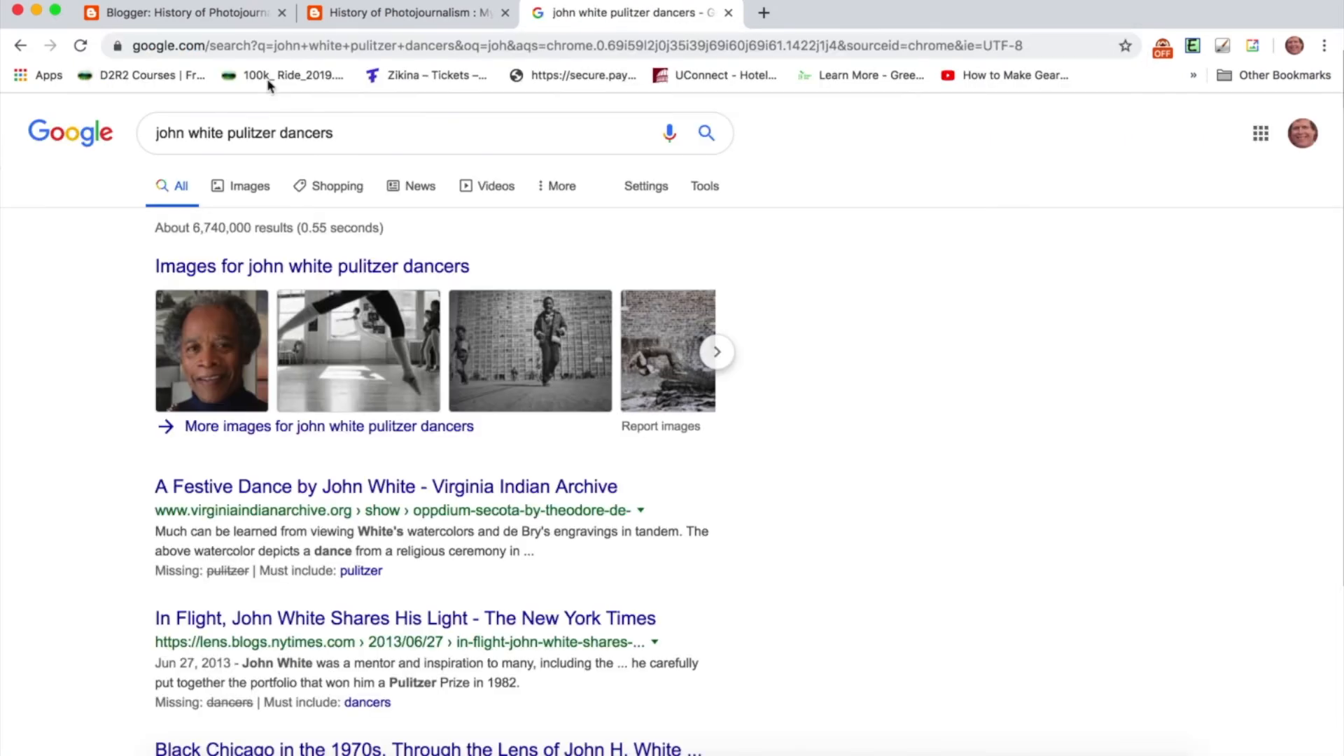
{"action": "left_click", "coordinate": [249, 193]}
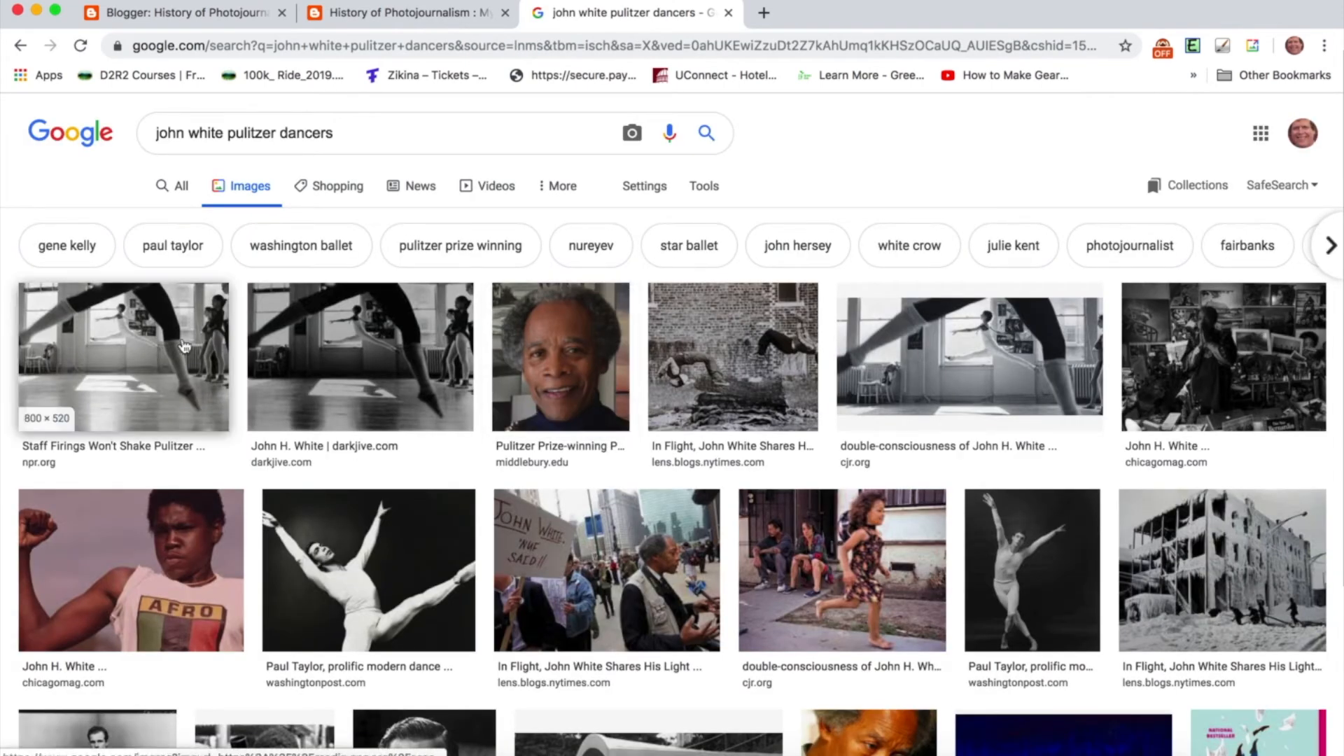
{"action": "left_click", "coordinate": [175, 346]}
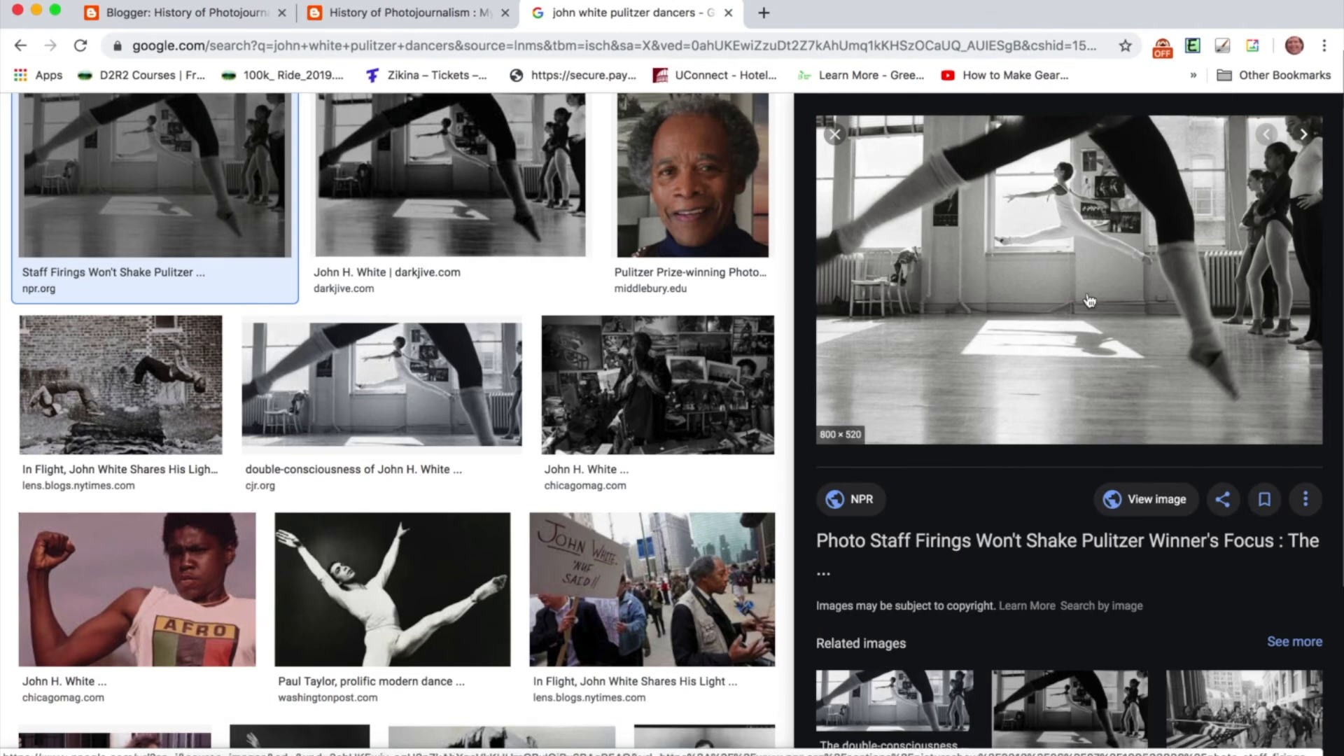
Open the NPR dancers photo on its own through View image, select its .jpg address and return to the image results.
{"action": "right_click", "coordinate": [1080, 259]}
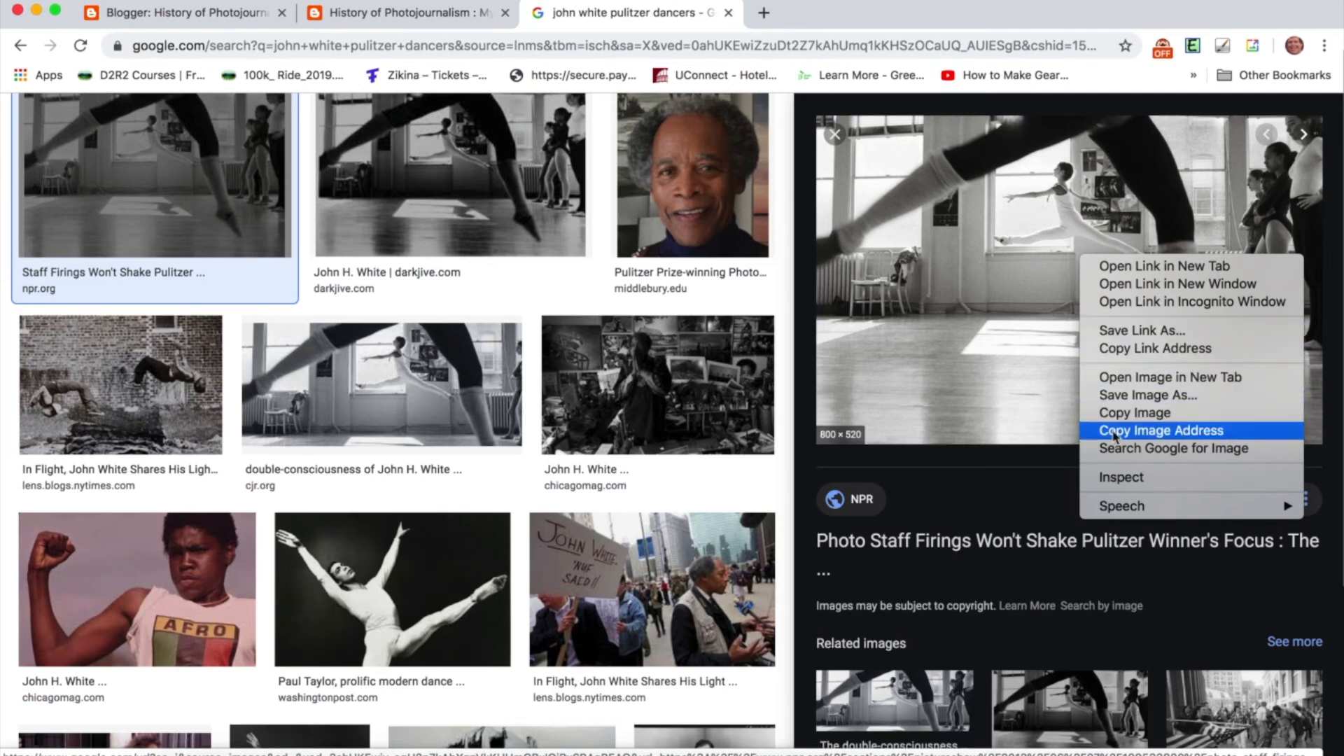
{"action": "left_click", "coordinate": [984, 470]}
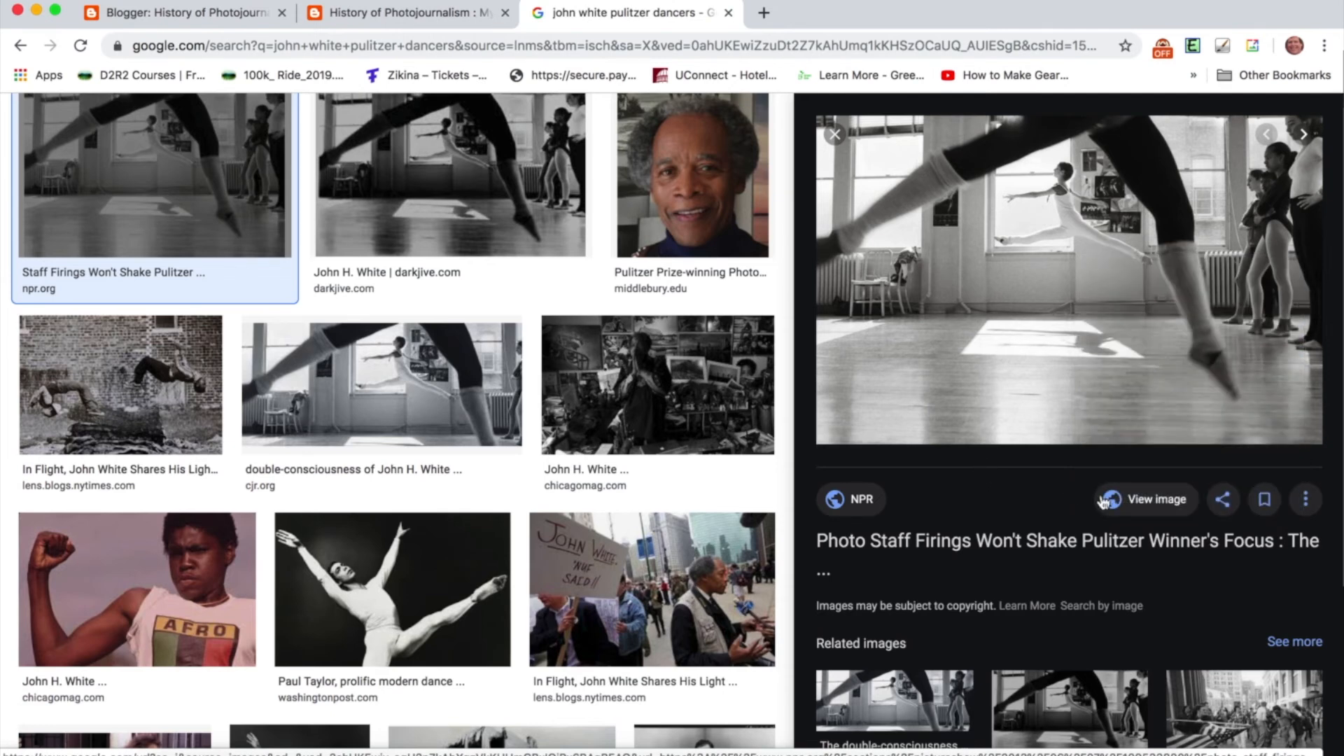
{"action": "left_click", "coordinate": [1153, 500]}
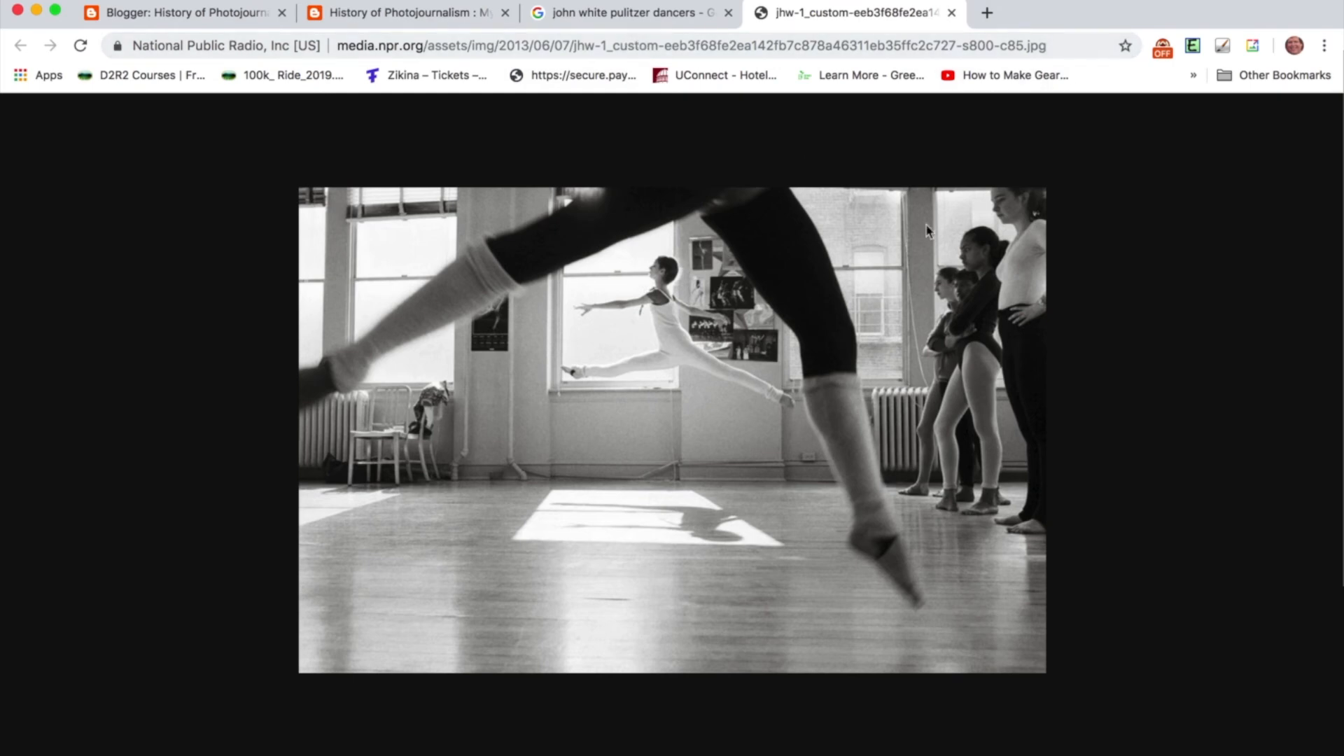
{"action": "left_click", "coordinate": [1058, 45]}
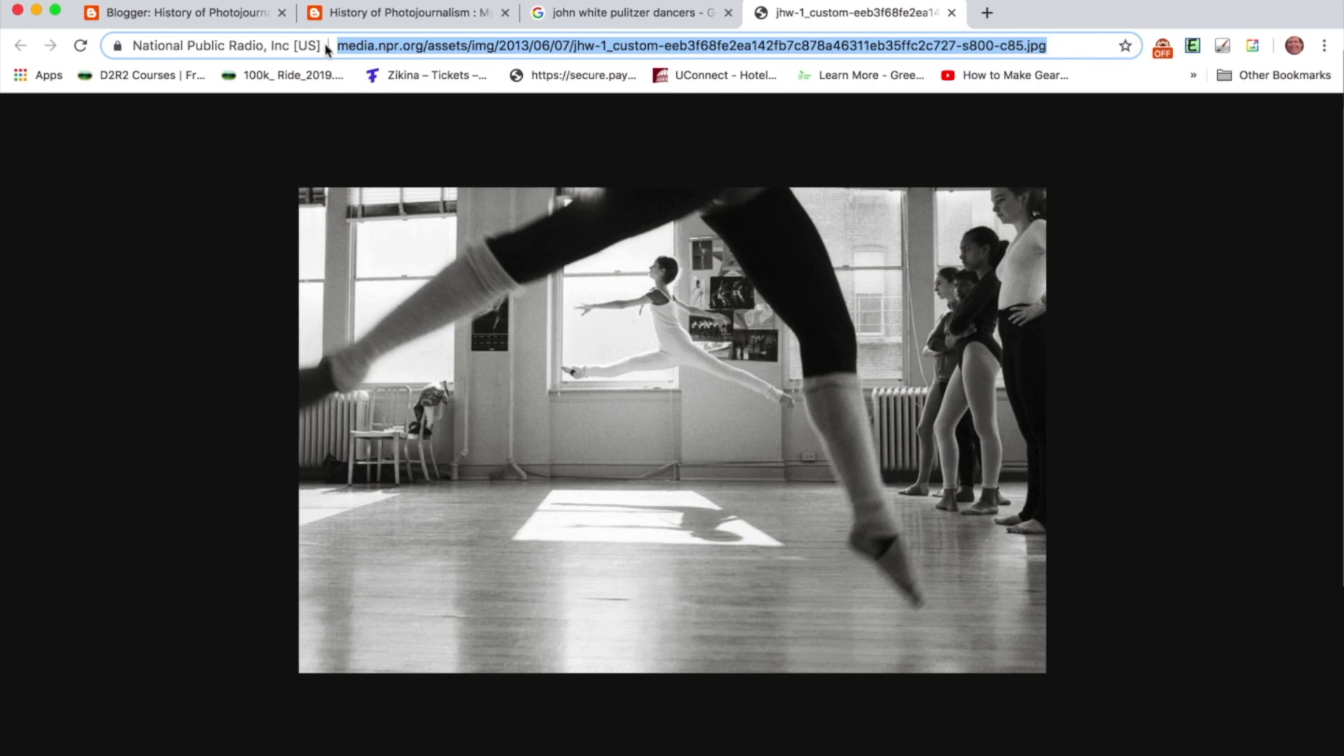
{"action": "left_click", "coordinate": [594, 14]}
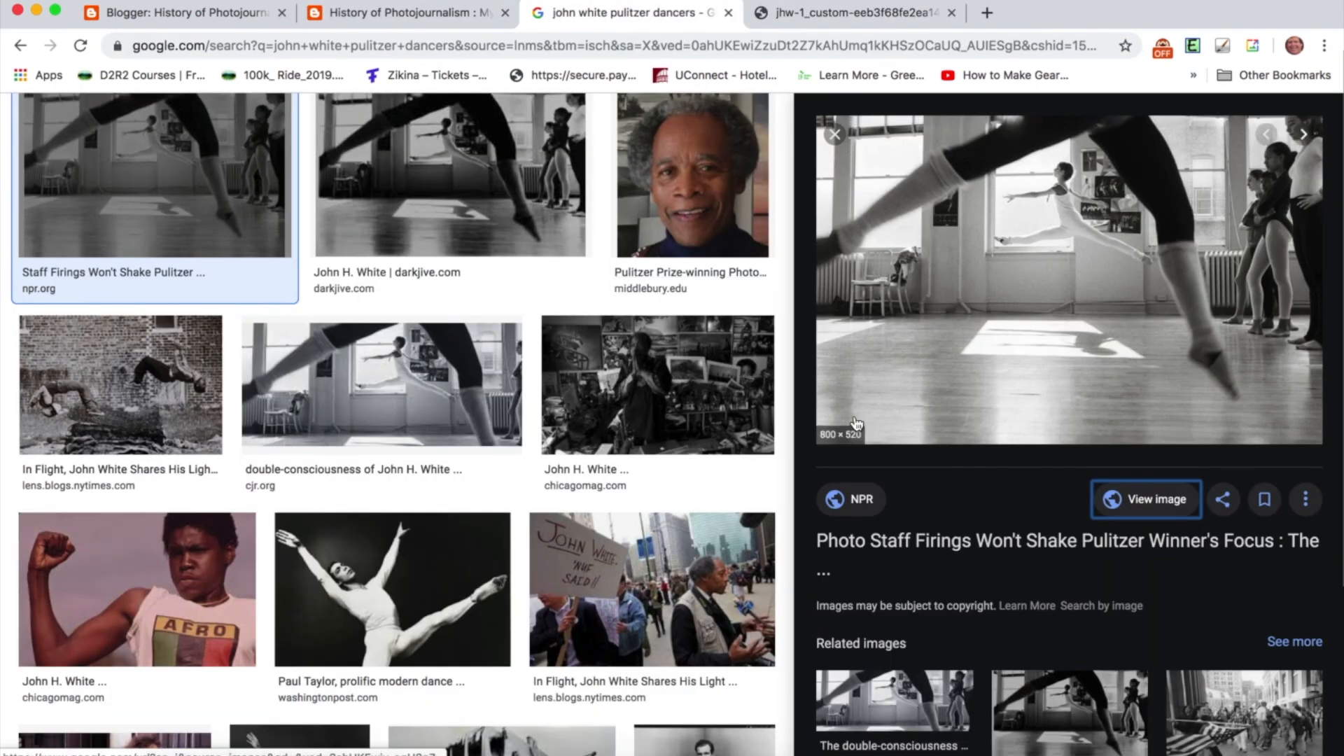